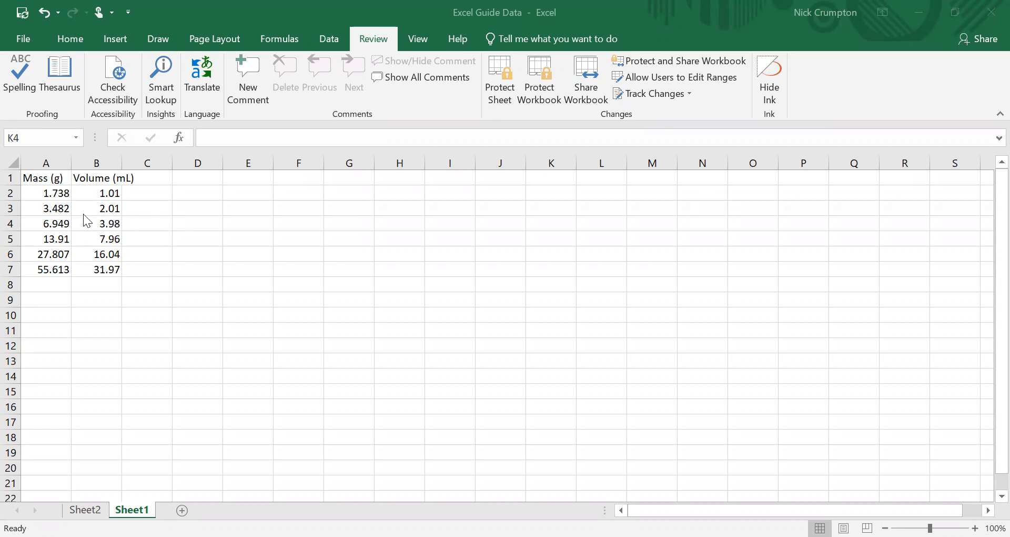
- Enter the numbers 9, 8, 7 and 6 down column D in cells D3 to D6
{"action": "left_click", "coordinate": [212, 207]}
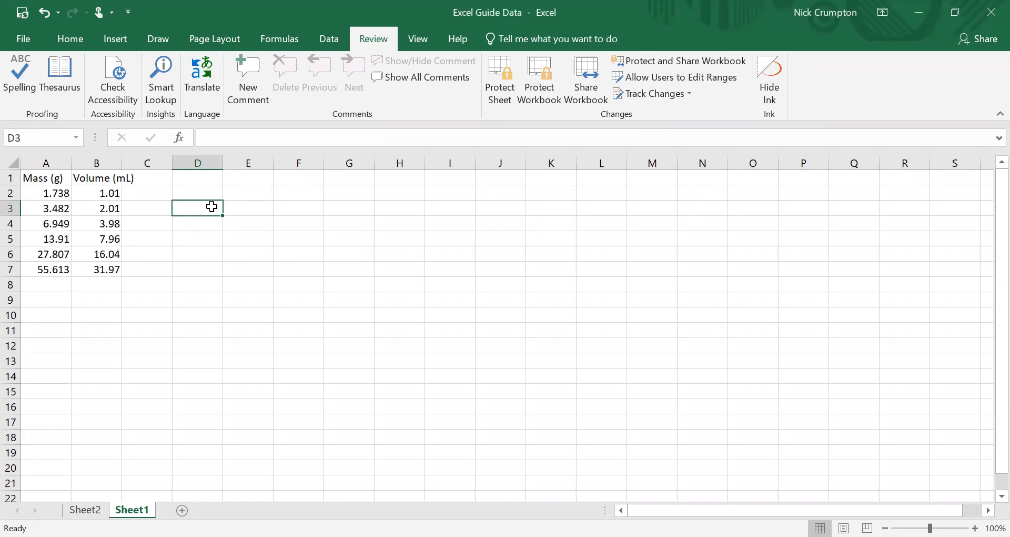
{"action": "type", "text": "9"}
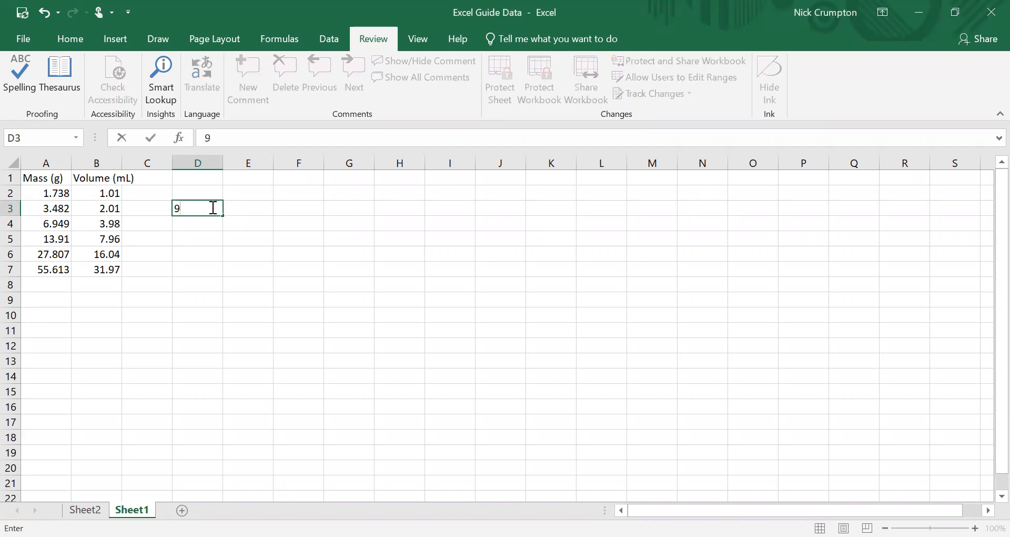
{"action": "key", "text": "Return"}
{"action": "type", "text": "8"}
{"action": "key", "text": "Return"}
{"action": "type", "text": "7"}
{"action": "key", "text": "Return"}
{"action": "type", "text": "6"}
{"action": "key", "text": "Return"}
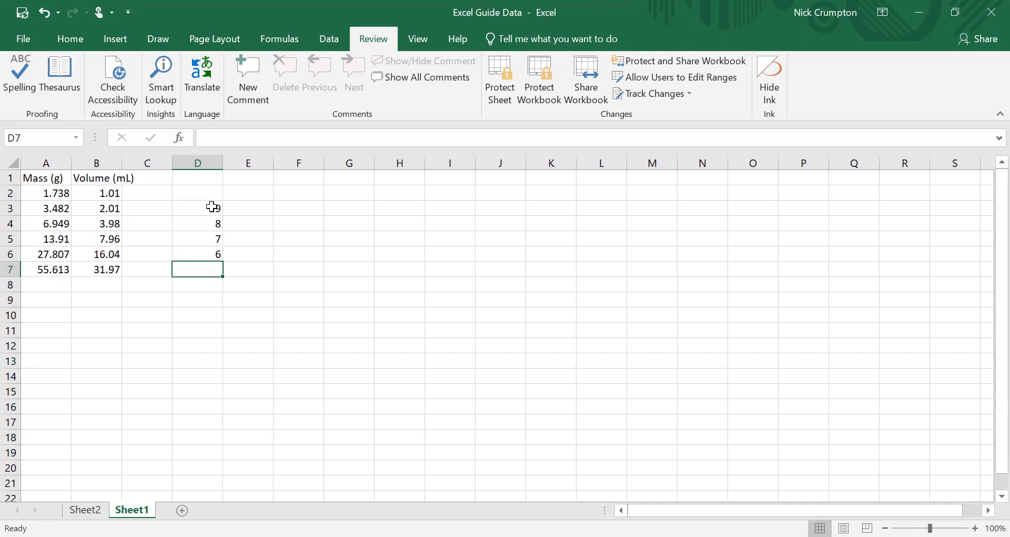
- Enter the numbers 9, 8, 7 and 6 across row 7 in cells D7 to G7
{"action": "type", "text": "9"}
{"action": "key", "text": "Tab"}
{"action": "type", "text": "8"}
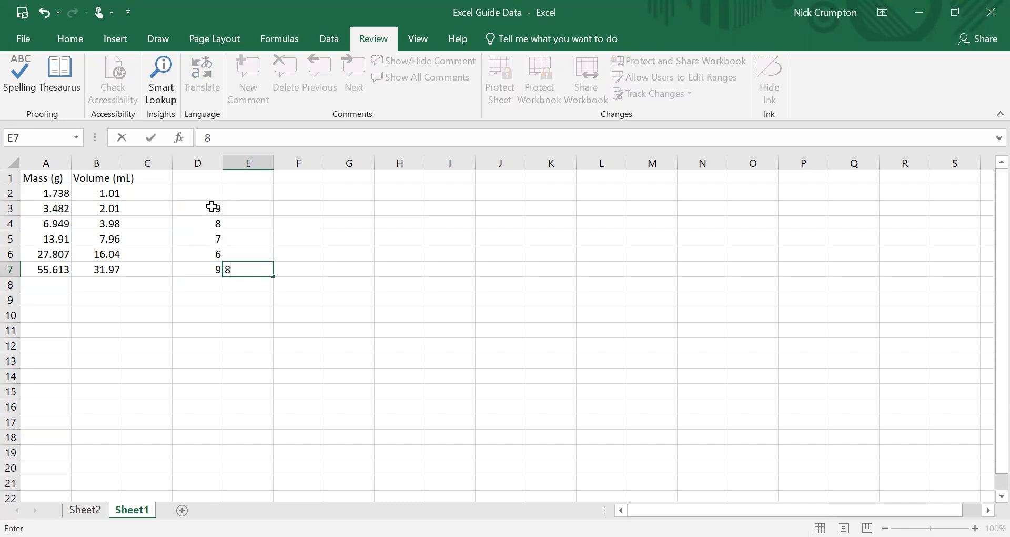
{"action": "key", "text": "Tab"}
{"action": "type", "text": "7"}
{"action": "key", "text": "Tab"}
{"action": "type", "text": "6"}
{"action": "key", "text": "Tab"}
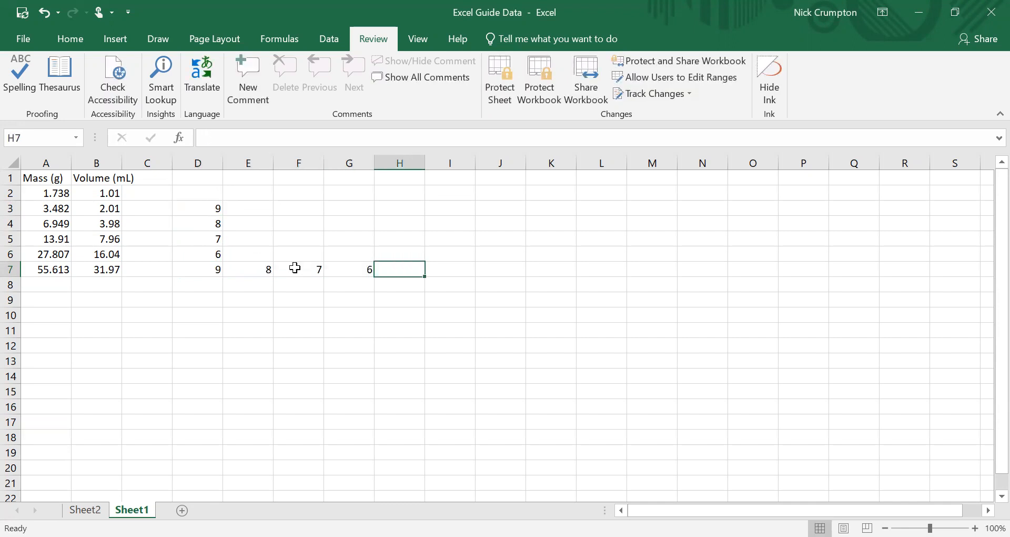
- Clear the practice numbers from the range D2:G9
{"action": "left_click_drag", "start_coordinate": [196, 191], "coordinate": [367, 295]}
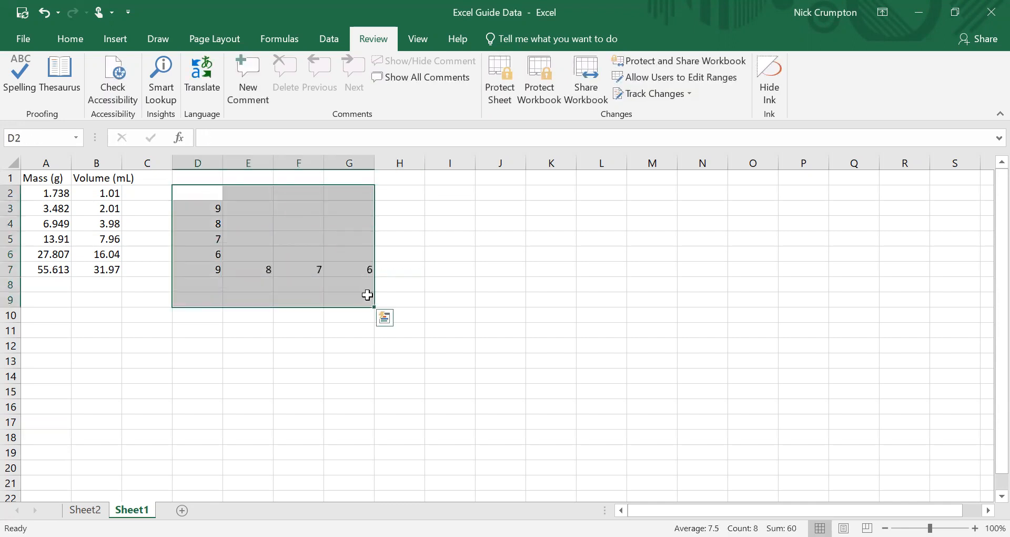
{"action": "key", "text": "Delete"}
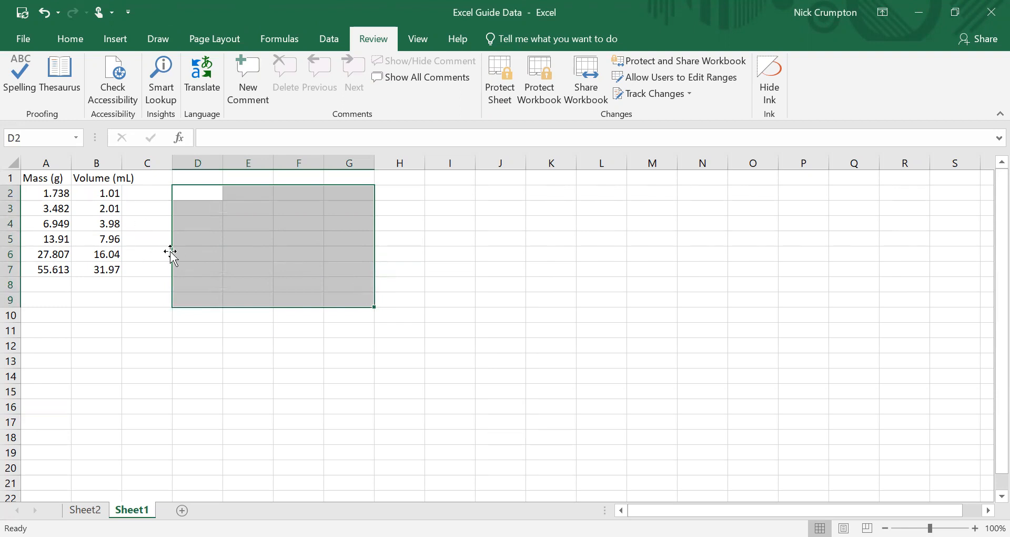
{"action": "left_click", "coordinate": [75, 204]}
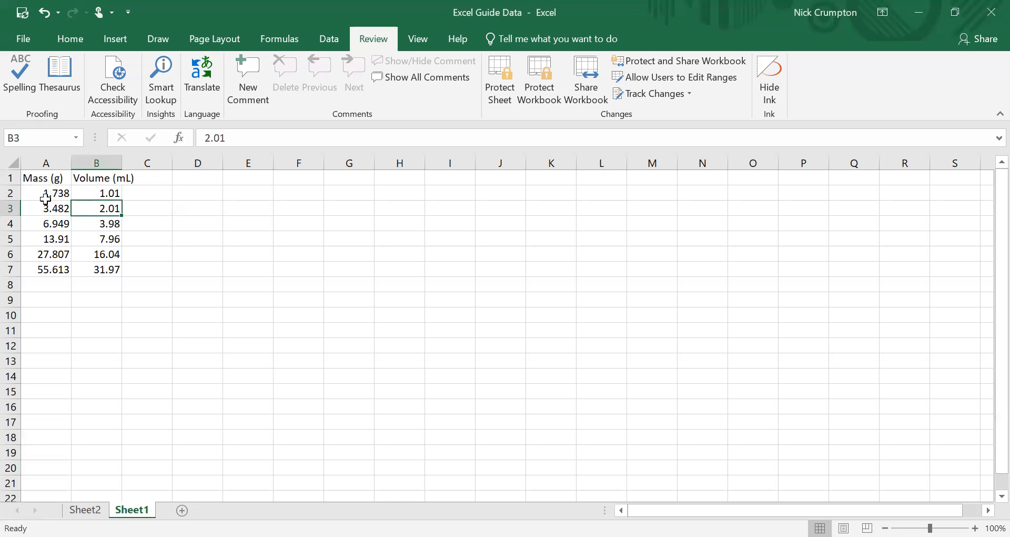
- Append the unit g to the mass value in cell A2 so it reads 1.738g
{"action": "left_click", "coordinate": [48, 194]}
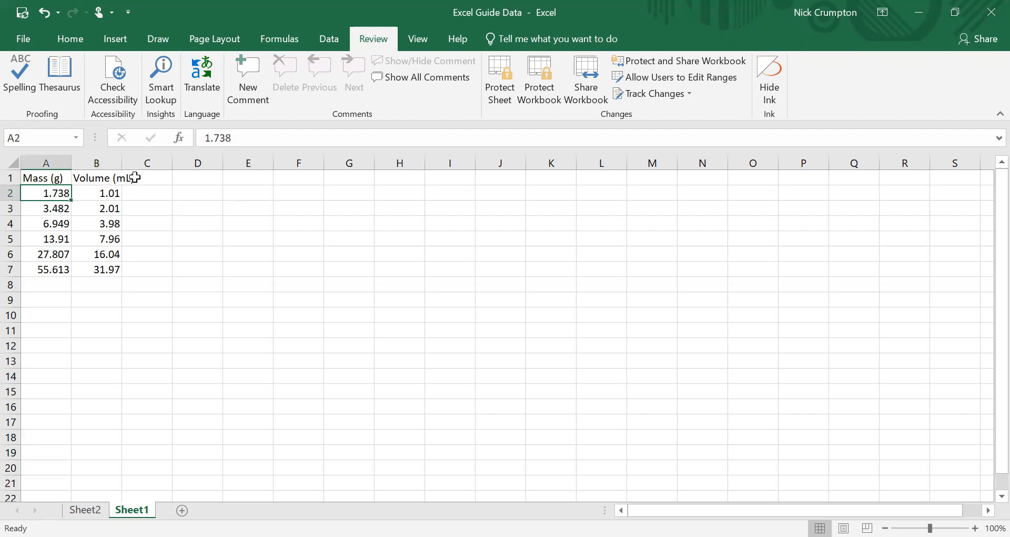
{"action": "left_click", "coordinate": [240, 138]}
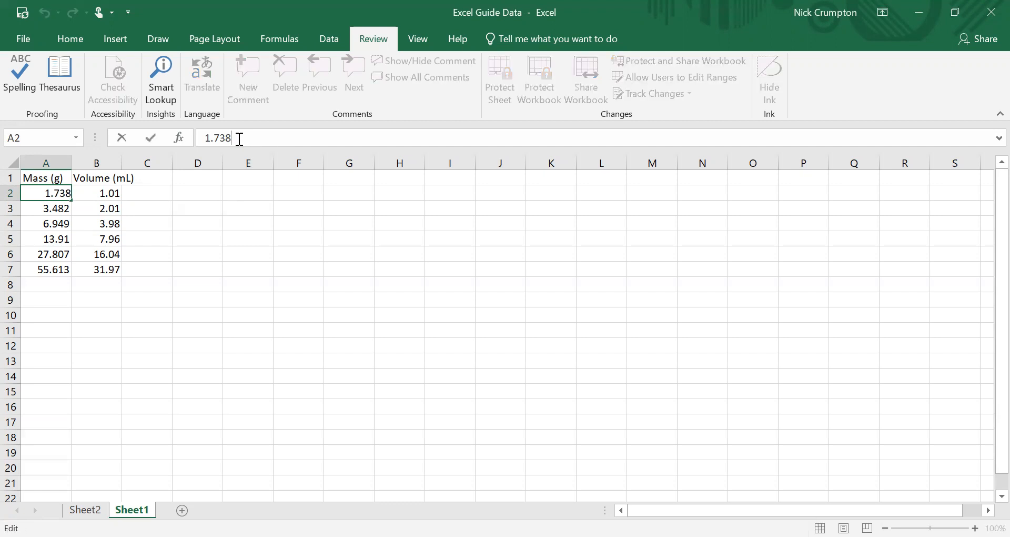
{"action": "type", "text": "g"}
{"action": "key", "text": "Return"}
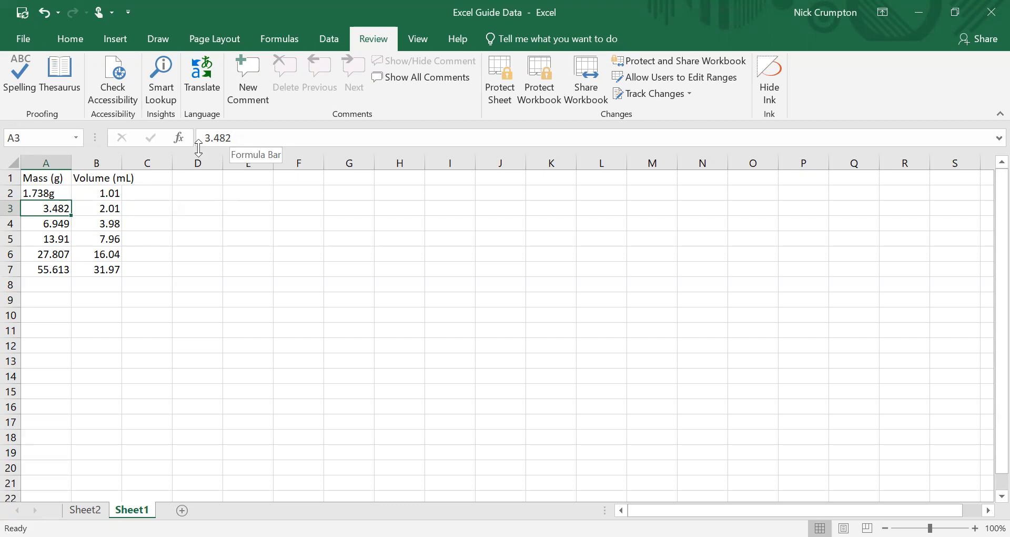
- Remove the unit g from cell A2 so it holds the plain number 1.738
{"action": "left_click", "coordinate": [62, 194]}
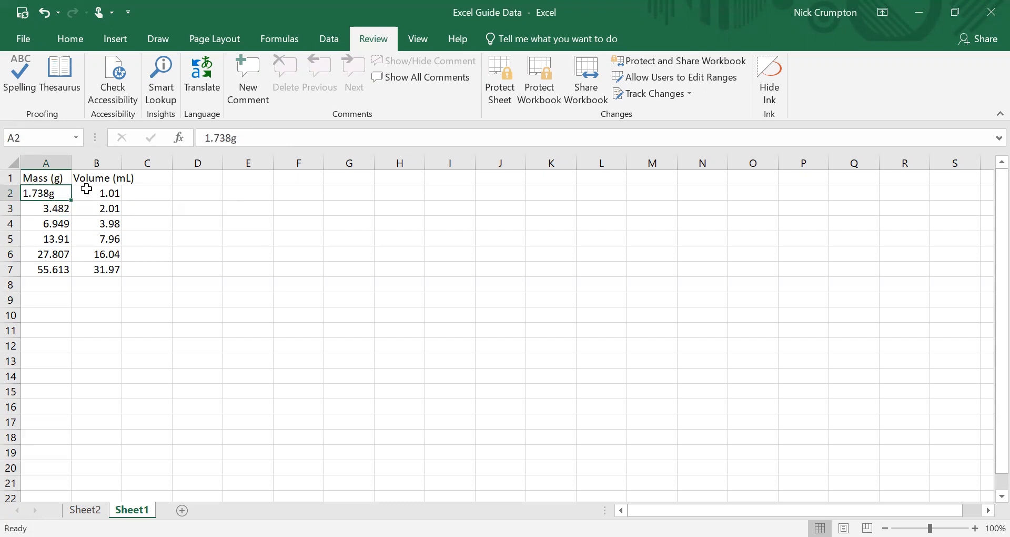
{"action": "left_click", "coordinate": [236, 138]}
{"action": "key", "text": "BackSpace"}
{"action": "key", "text": "Return"}
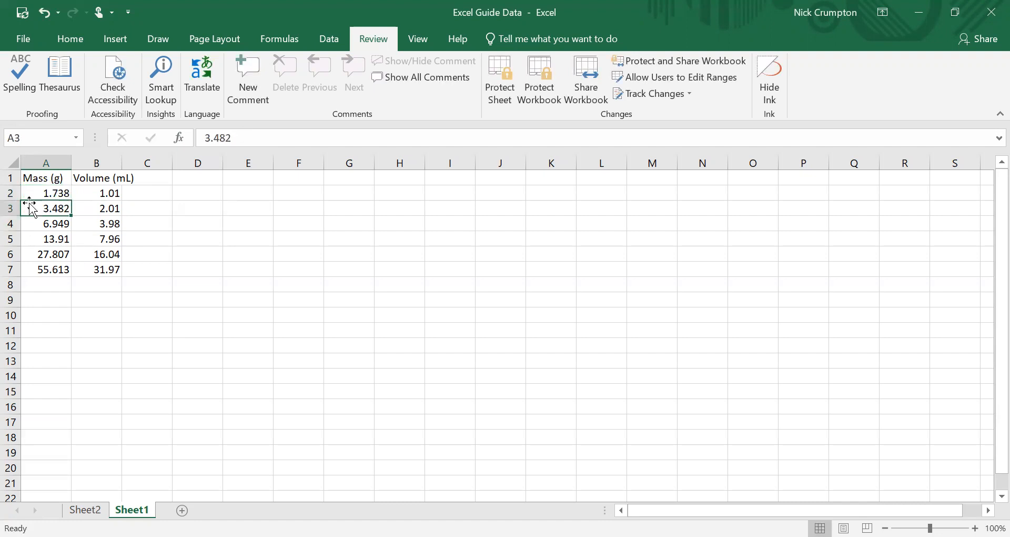
{"action": "left_click", "coordinate": [57, 178]}
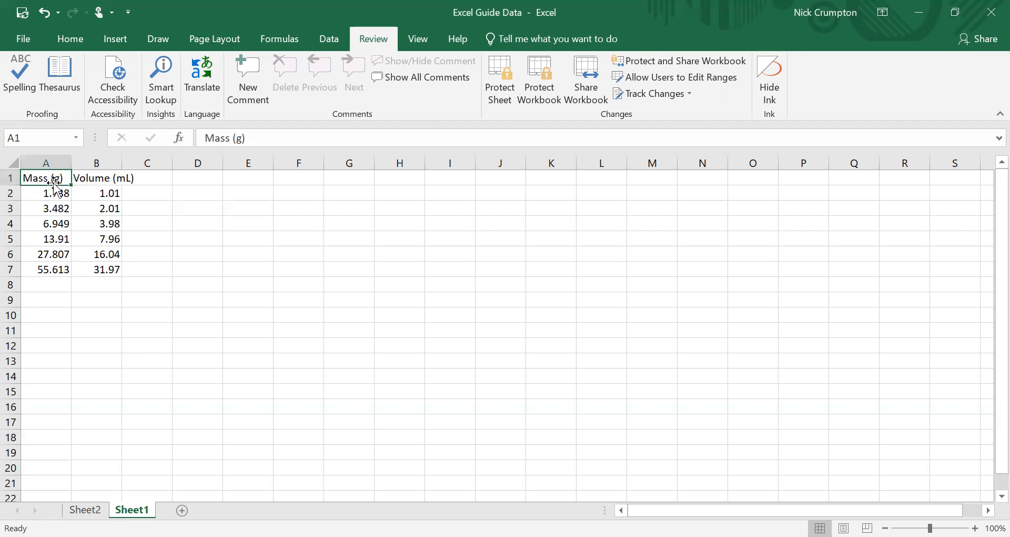
{"action": "left_click", "coordinate": [112, 206]}
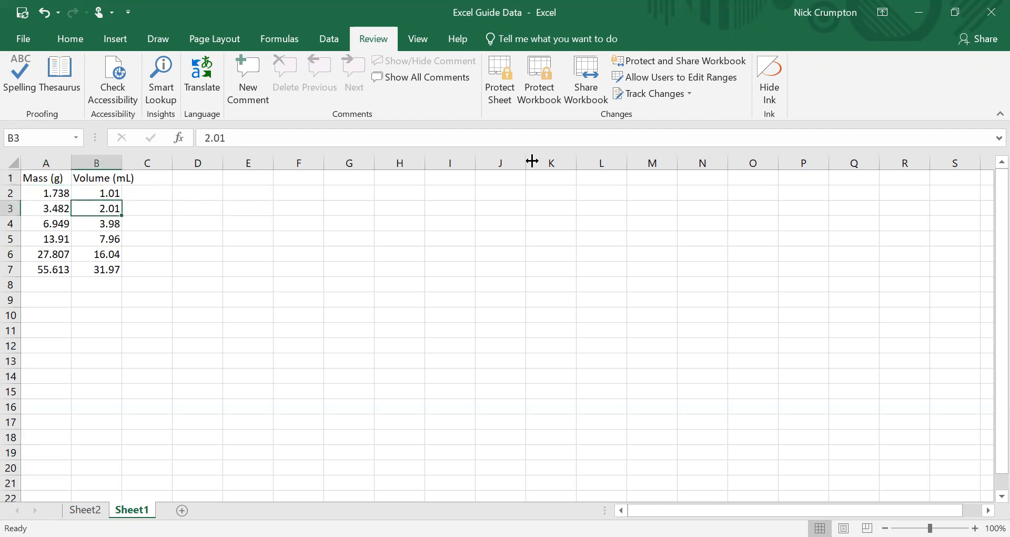
{"action": "left_click", "coordinate": [54, 182]}
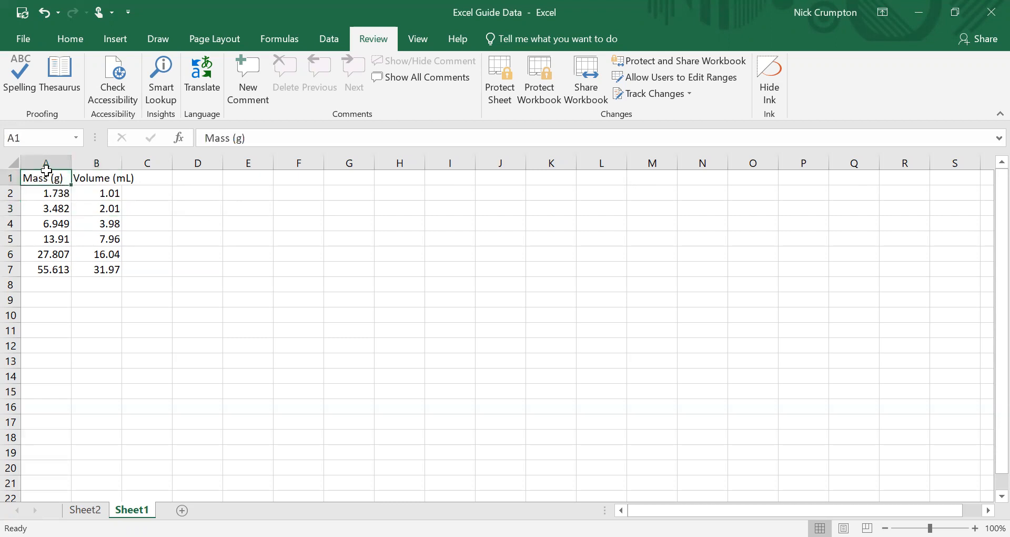
{"action": "left_click", "coordinate": [89, 181]}
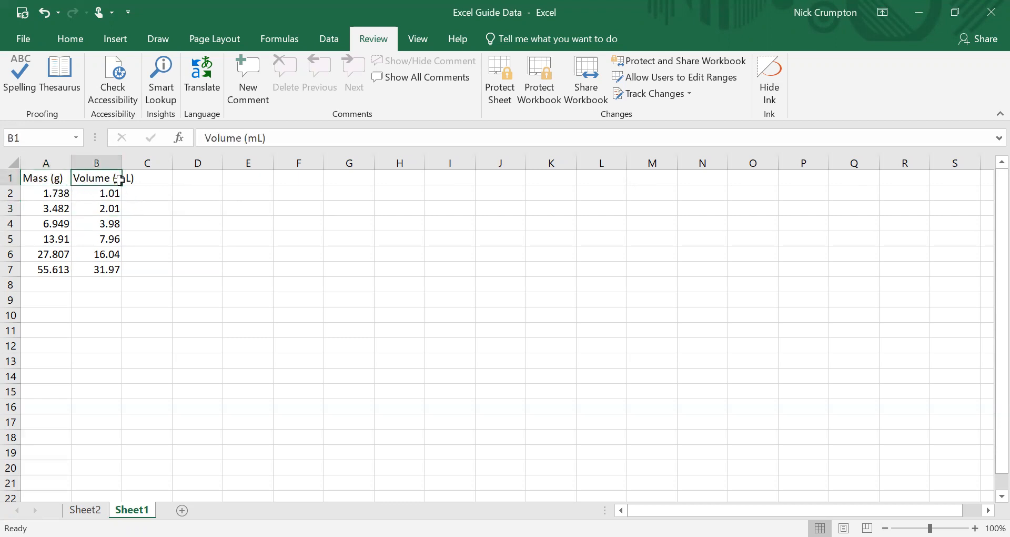
- Enter the placeholder text fdd in cell C1 beside the Volume (mL) header
{"action": "left_click", "coordinate": [158, 181]}
{"action": "type", "text": "fdd"}
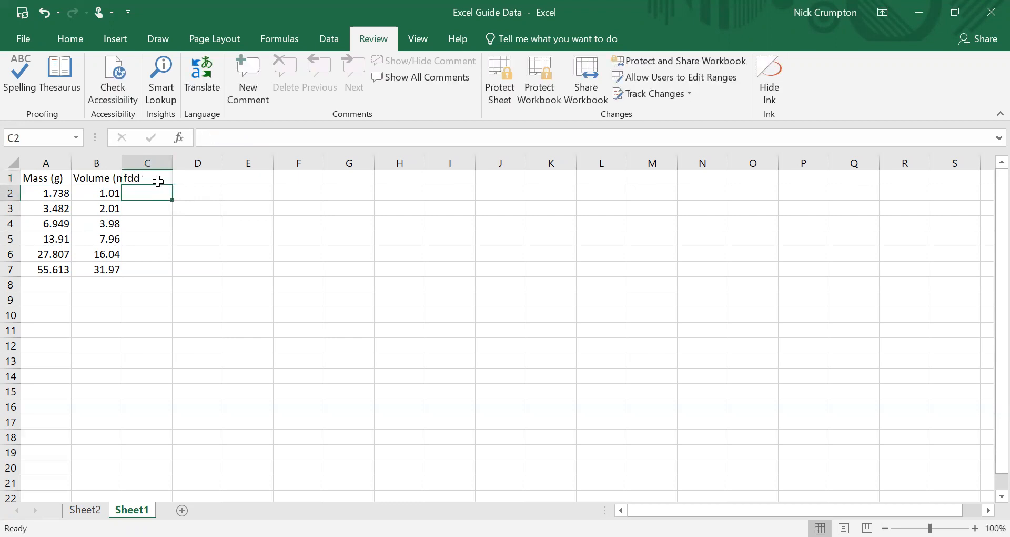
{"action": "key", "text": "Return"}
- Delete the placeholder text from cell C1
{"action": "left_click", "coordinate": [100, 177]}
{"action": "left_click", "coordinate": [154, 182]}
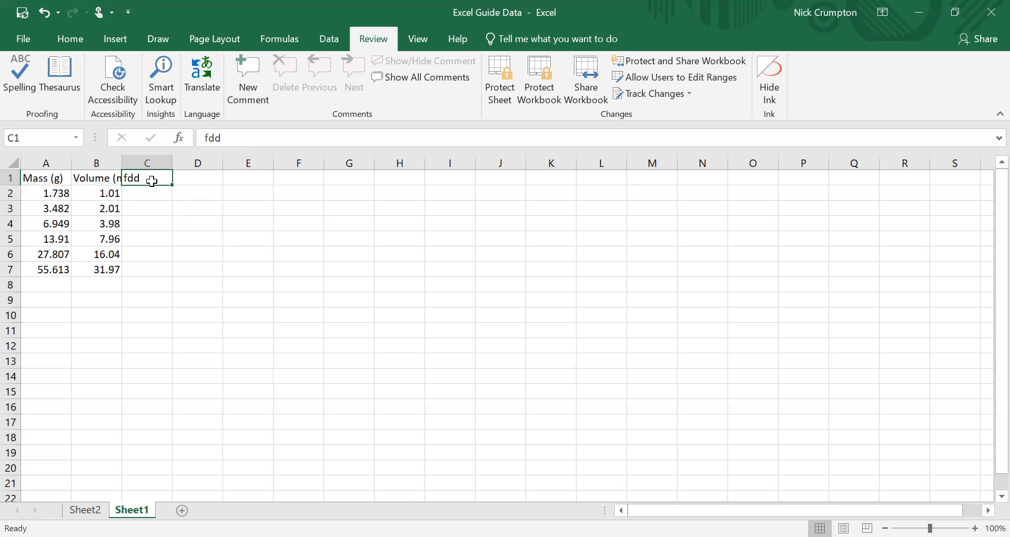
{"action": "key", "text": "Delete"}
{"action": "left_click", "coordinate": [166, 204]}
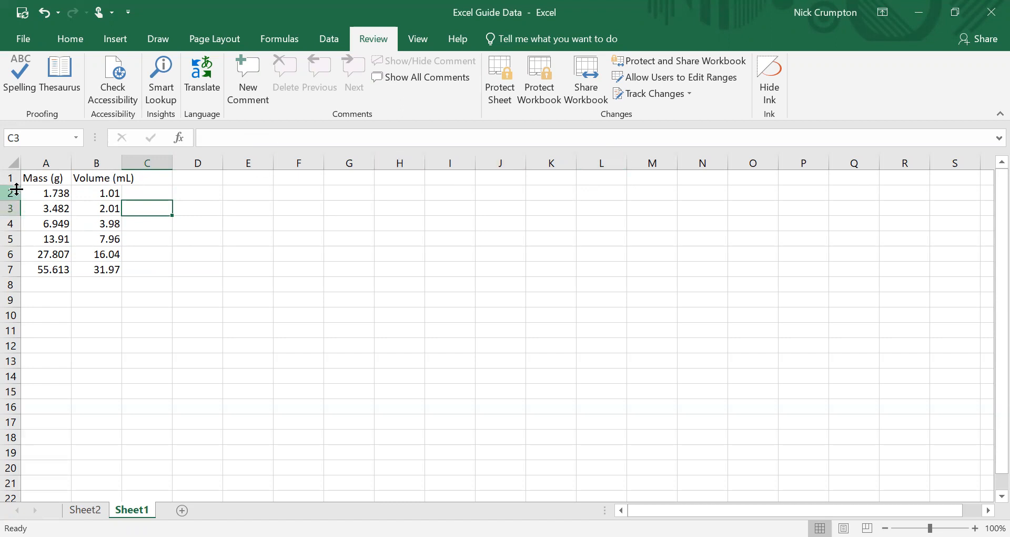
- Try a much taller height for row 1 and undo the change
{"action": "left_click_drag", "start_coordinate": [16, 186], "coordinate": [11, 235]}
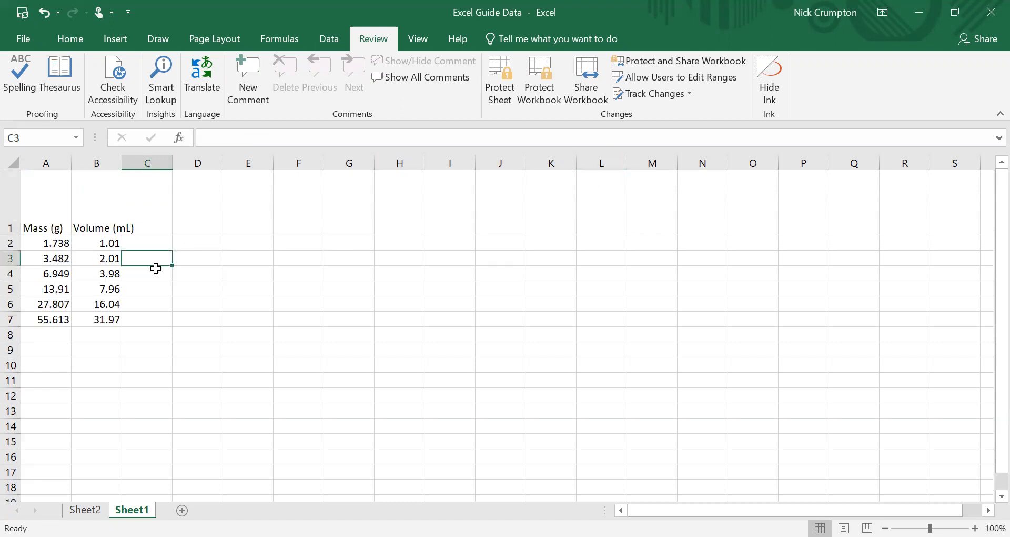
{"action": "key", "text": "ctrl+z"}
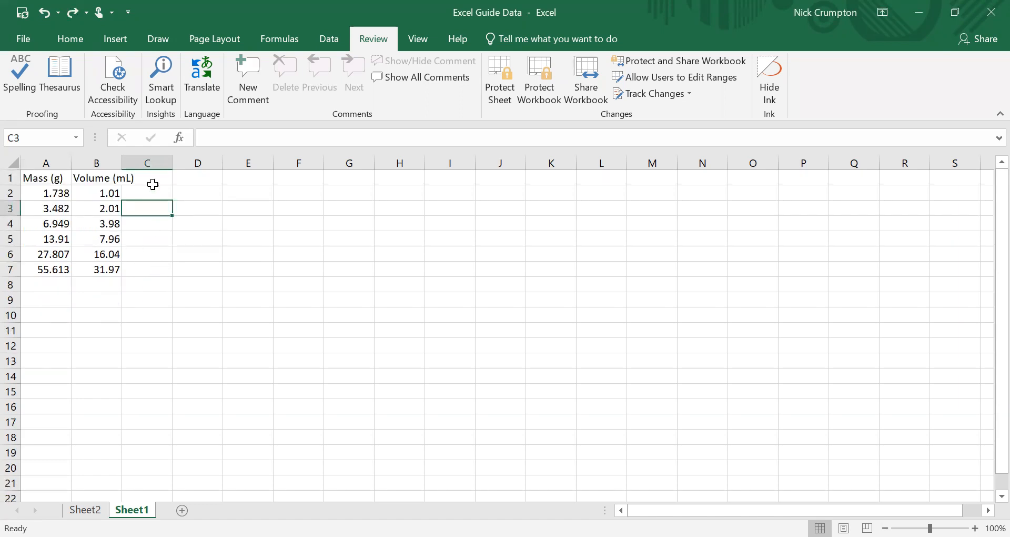
- Narrow column B below the width of its values and AutoFit it to its contents
{"action": "mouse_move", "coordinate": [122, 158]}
{"action": "left_mouse_down"}
{"action": "mouse_move", "coordinate": [130, 159]}
{"action": "mouse_move", "coordinate": [114, 162]}
{"action": "left_mouse_up"}
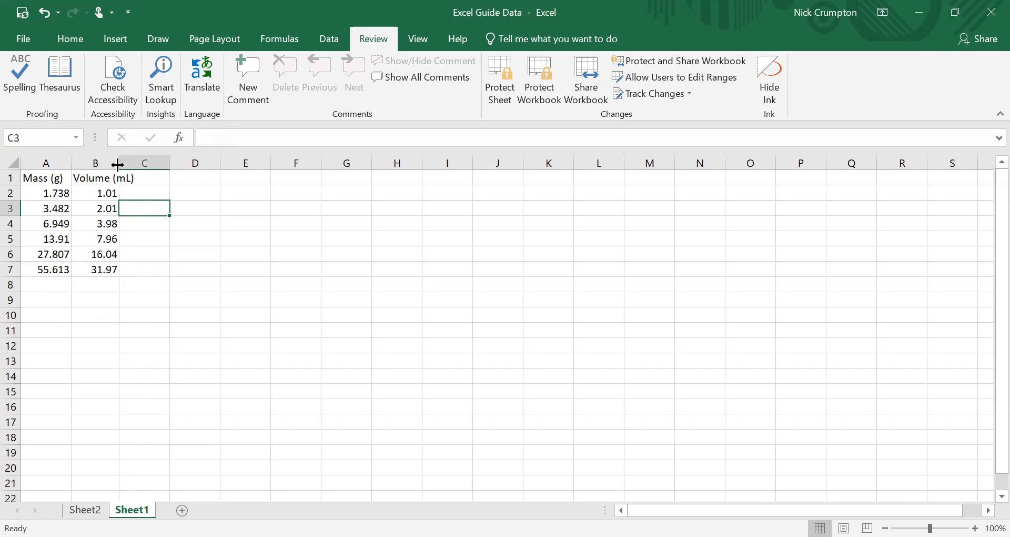
{"action": "left_click_drag", "start_coordinate": [138, 163], "coordinate": [85, 162]}
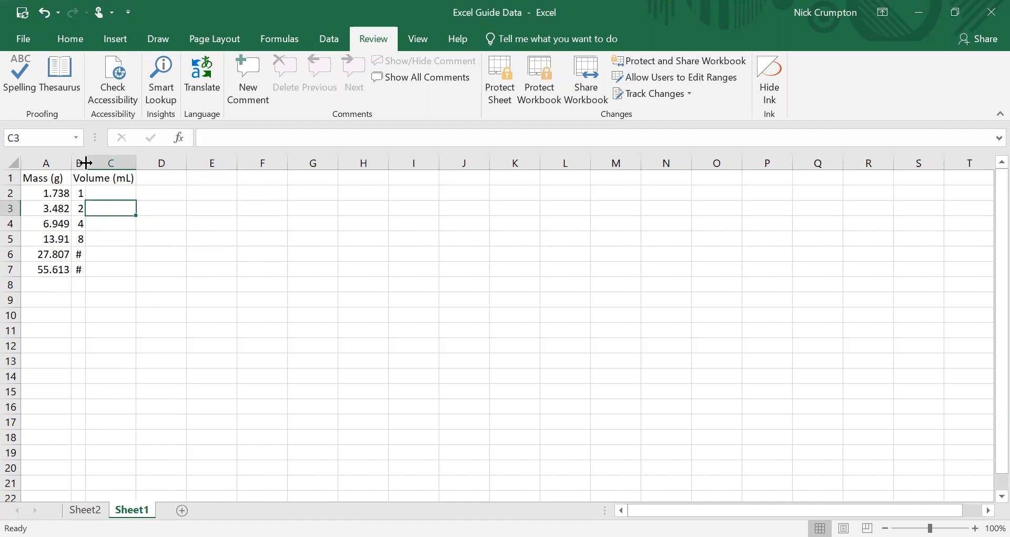
{"action": "double_click", "coordinate": [86, 163]}
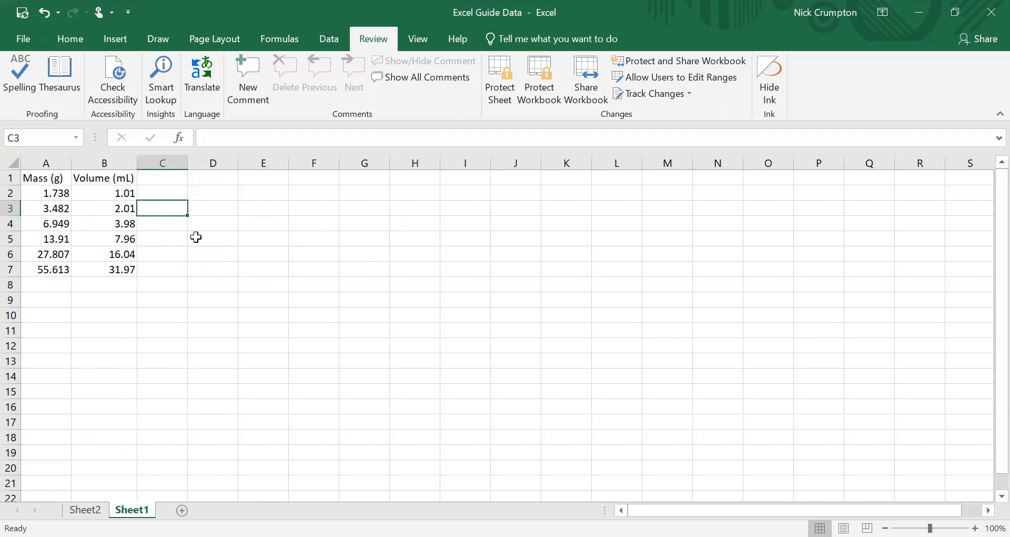
- Enter the column header Density (g/mL) in cell C1
{"action": "left_click", "coordinate": [171, 192]}
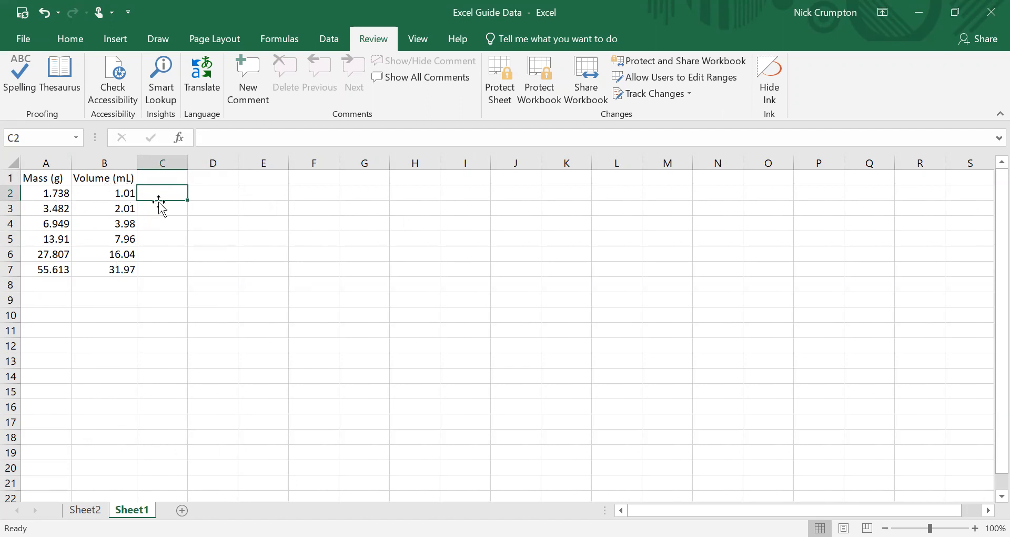
{"action": "left_click", "coordinate": [167, 179]}
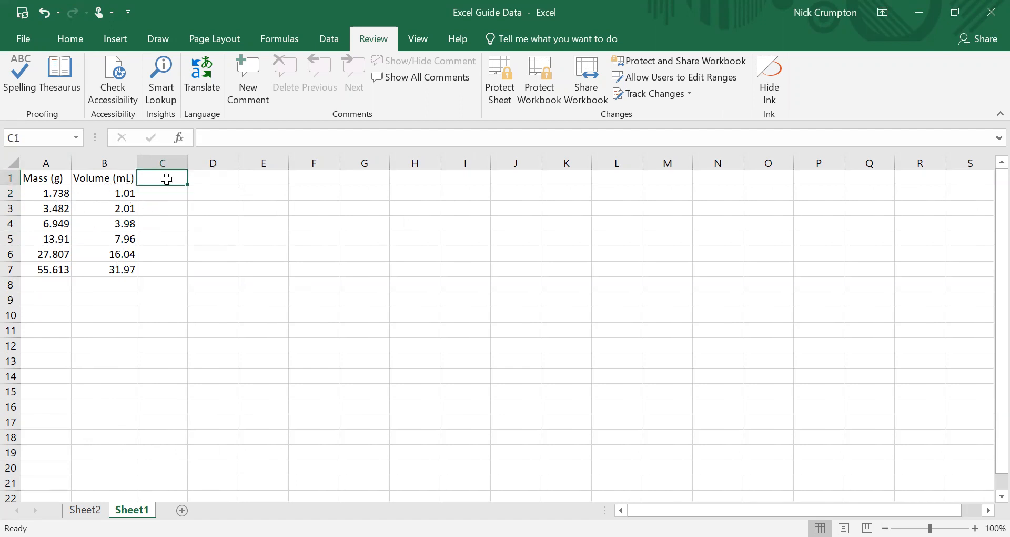
{"action": "type", "text": "De"}
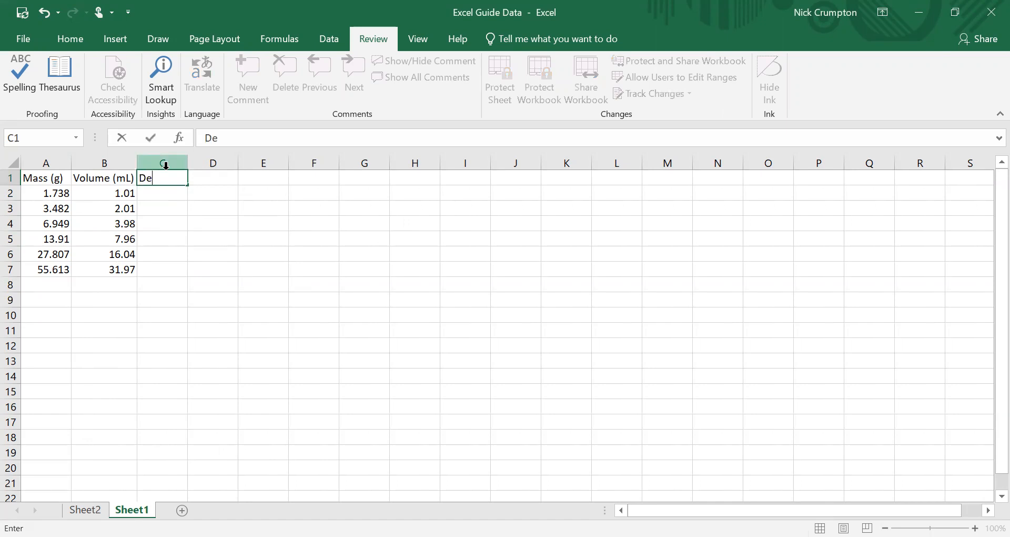
{"action": "type", "text": "nsity (g/mL0"}
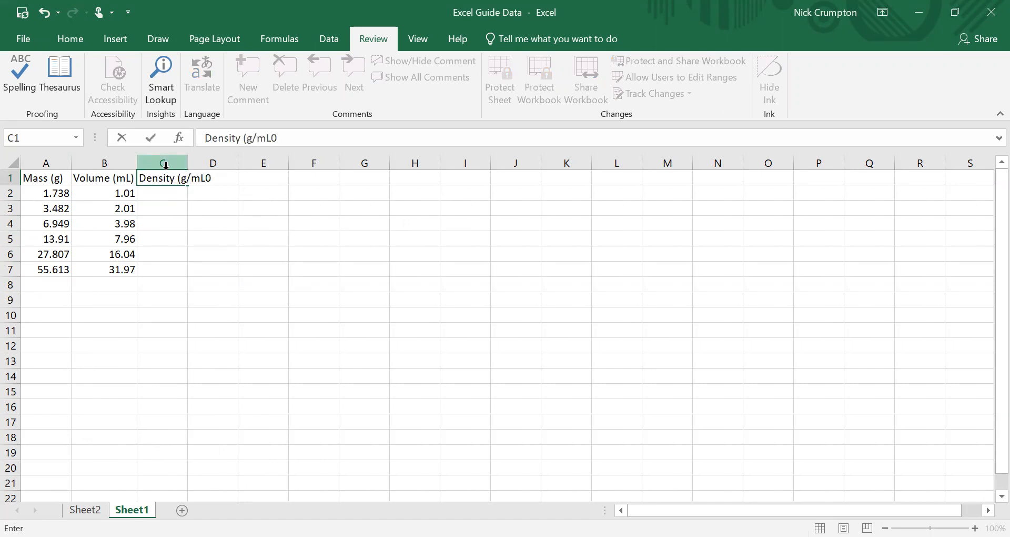
{"action": "key", "text": "BackSpace"}
{"action": "type", "text": ")"}
{"action": "key", "text": "Return"}
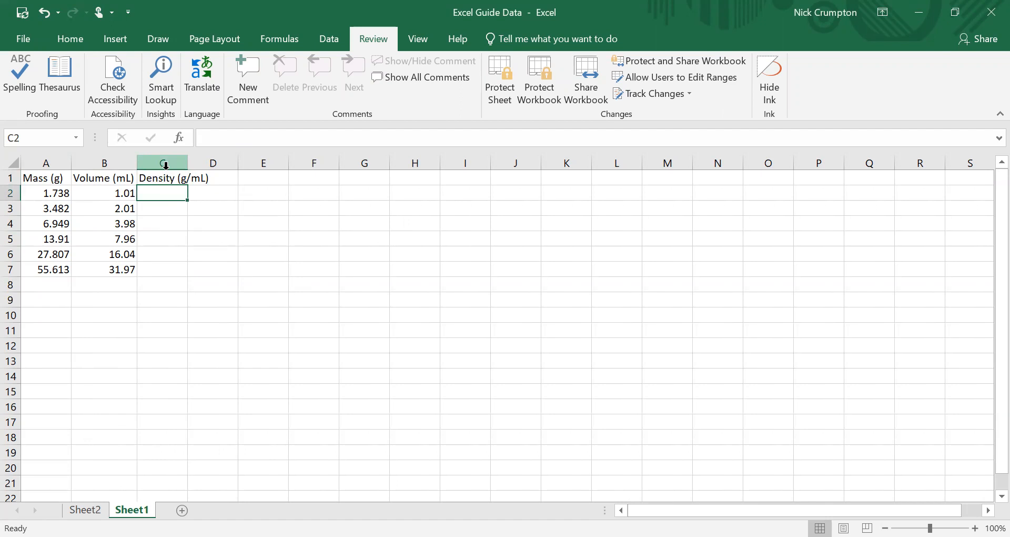
- Enter the formula =A2/B2*2 in cell C2, referencing the first row's mass and volume
{"action": "type", "text": "="}
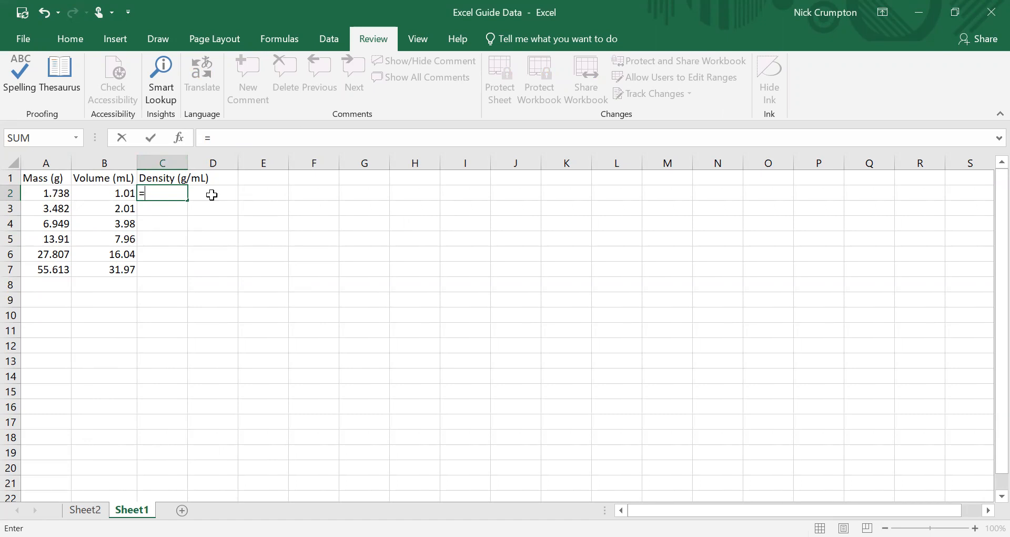
{"action": "left_click", "coordinate": [52, 195]}
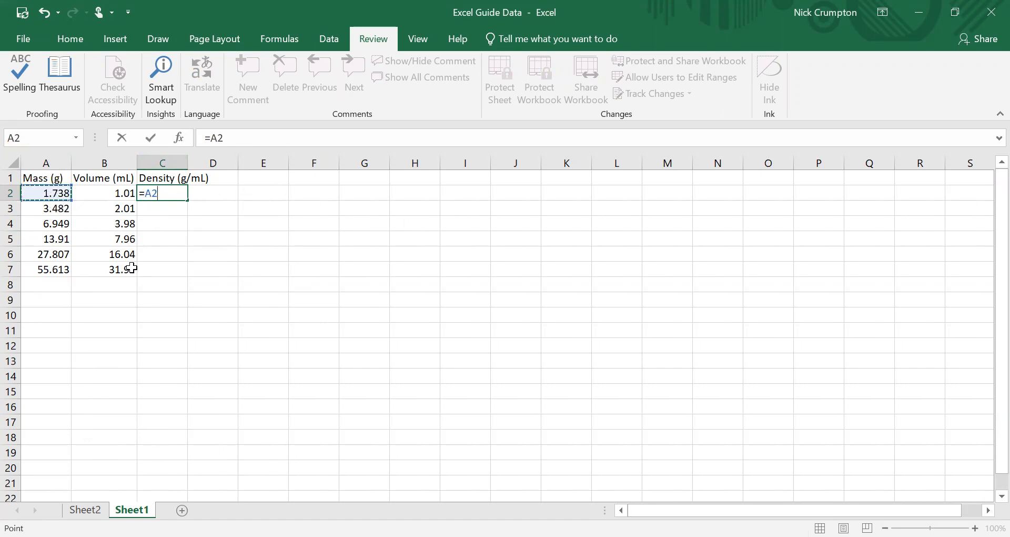
{"action": "type", "text": "/"}
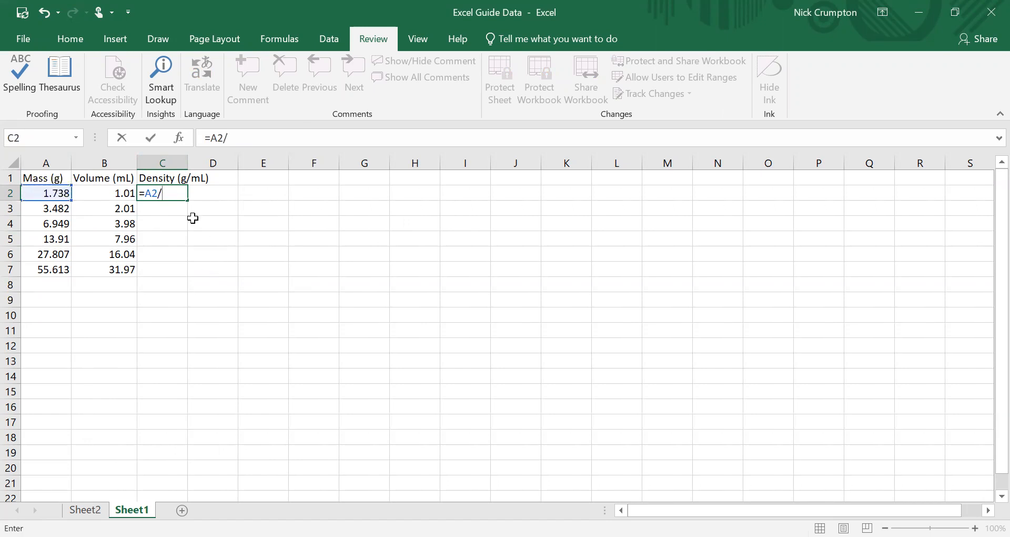
{"action": "left_click", "coordinate": [113, 195]}
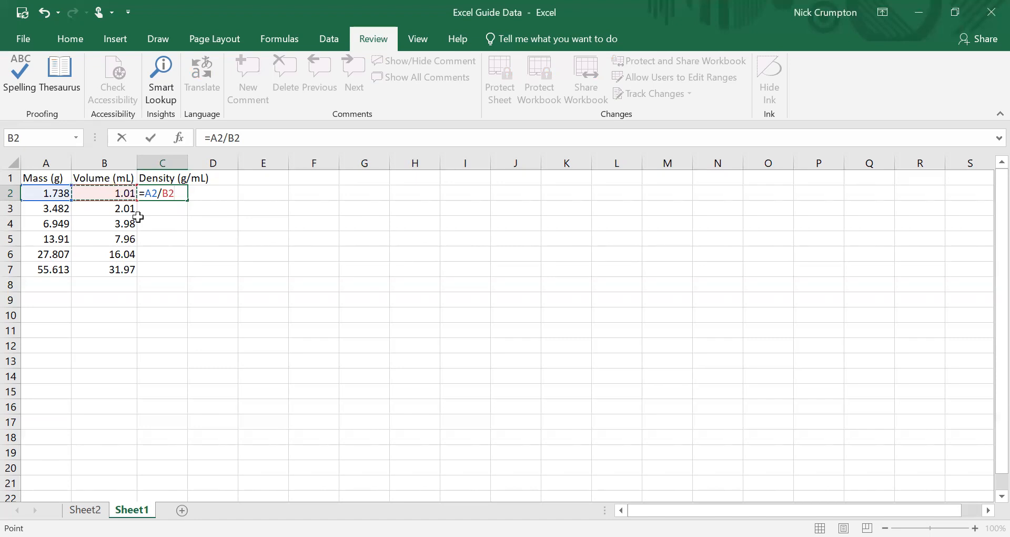
{"action": "type", "text": "*******"}
{"action": "key", "text": "BackSpace"}
{"action": "key", "text": "BackSpace"}
{"action": "key", "text": "BackSpace"}
{"action": "key", "text": "BackSpace"}
{"action": "key", "text": "BackSpace"}
{"action": "key", "text": "BackSpace"}
{"action": "type", "text": "2"}
{"action": "key", "text": "Return"}
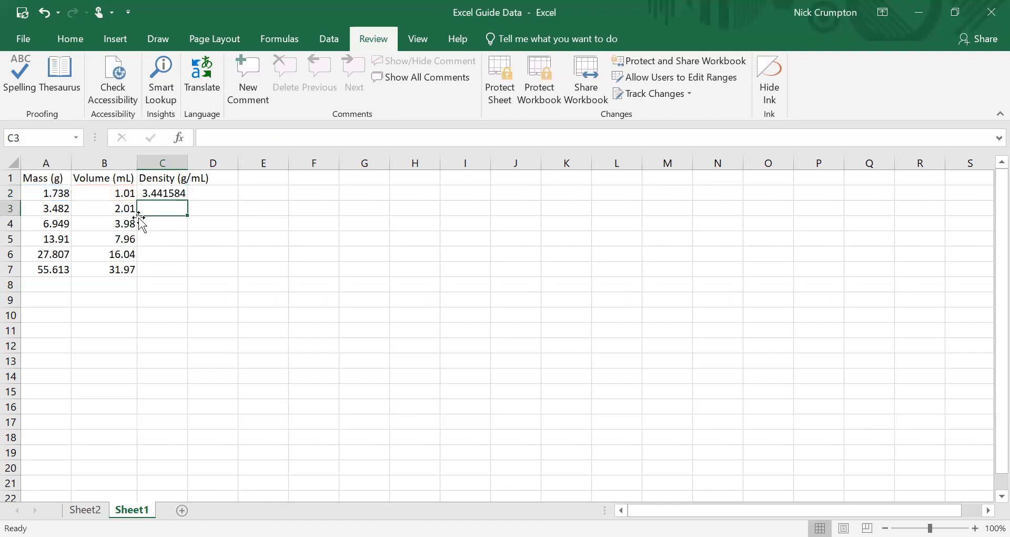
- Try the formula =A2/B2x2 in cell C2, using the letter x as the multiplication sign
{"action": "left_click", "coordinate": [169, 195]}
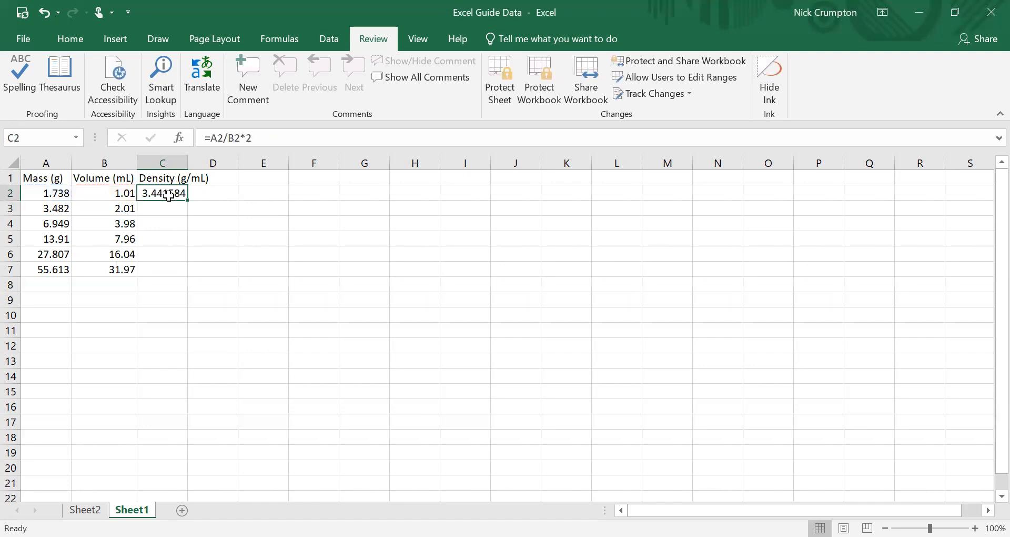
{"action": "left_click", "coordinate": [247, 139]}
{"action": "key", "text": "BackSpace"}
{"action": "type", "text": "x"}
{"action": "key", "text": "Return"}
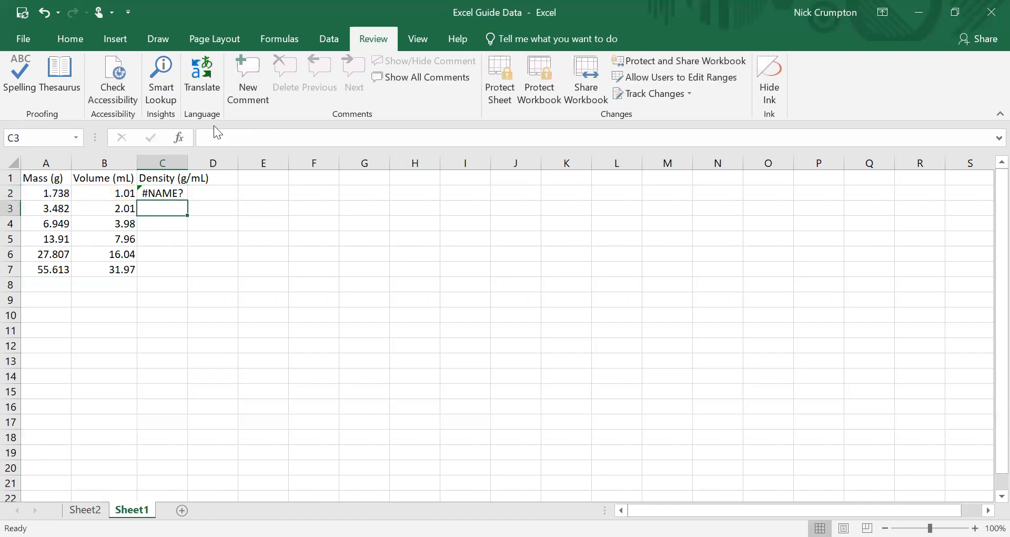
- Correct the formula in cell C2 to =A2/B2
{"action": "left_click", "coordinate": [157, 193]}
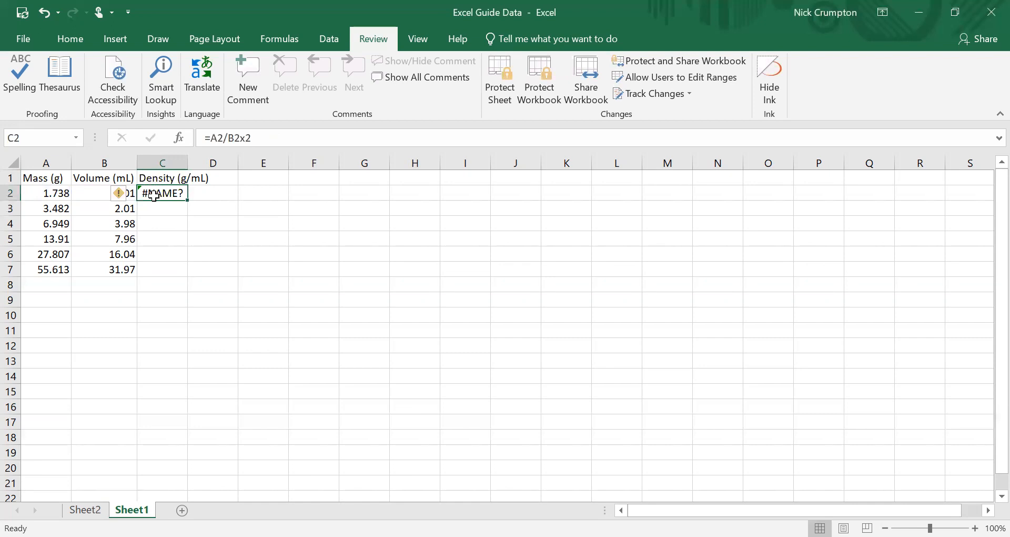
{"action": "left_click", "coordinate": [241, 137]}
{"action": "left_click_drag", "start_coordinate": [241, 137], "coordinate": [246, 137]}
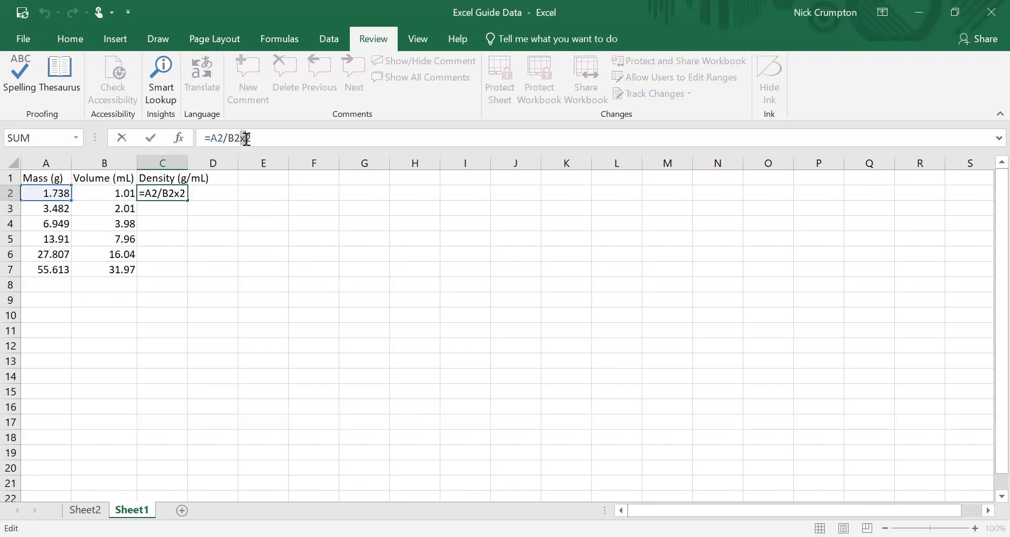
{"action": "key", "text": "BackSpace"}
{"action": "key", "text": "BackSpace"}
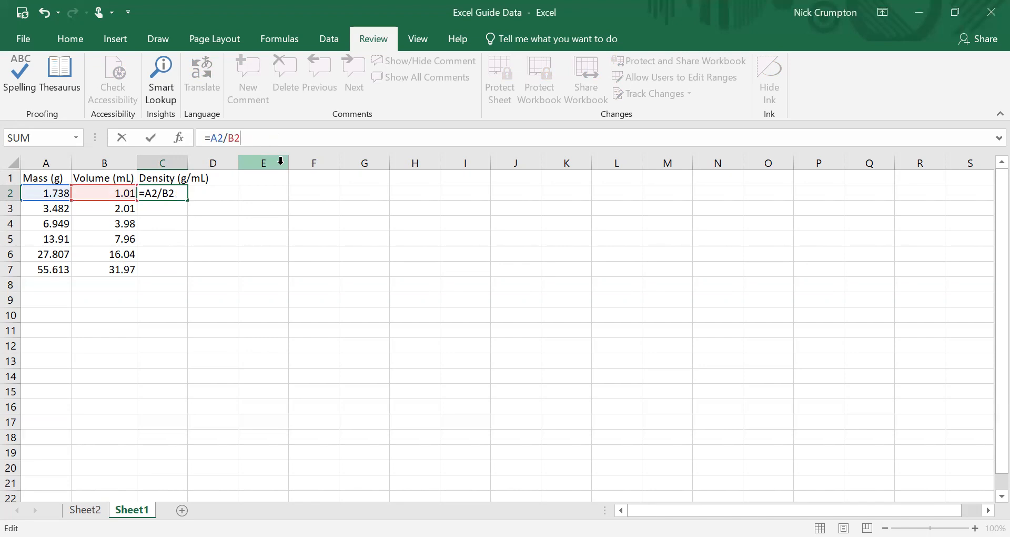
{"action": "key", "text": "Return"}
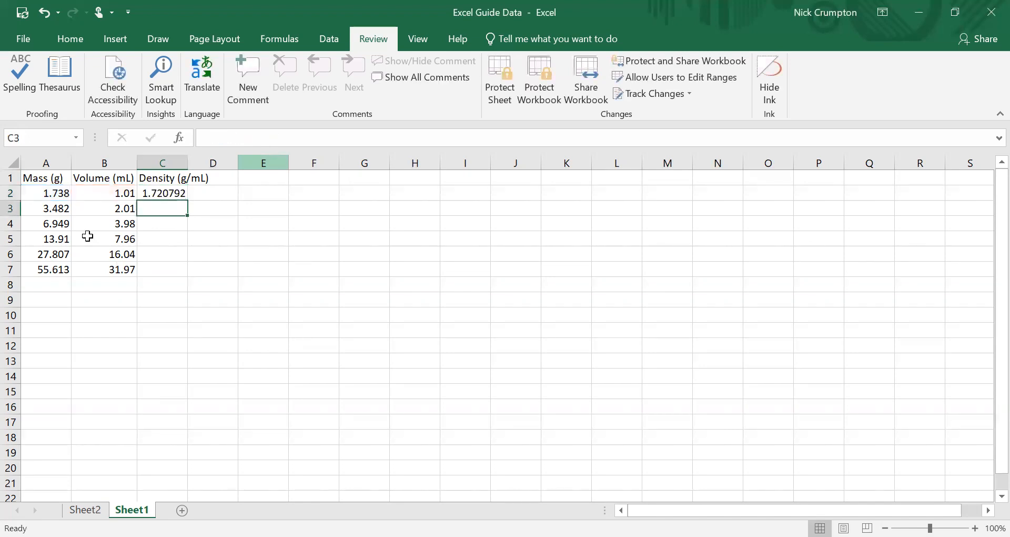
- Examine the density formula in cell C2 and the mass and volume cells it references, compared with the row below
{"action": "left_click", "coordinate": [162, 194]}
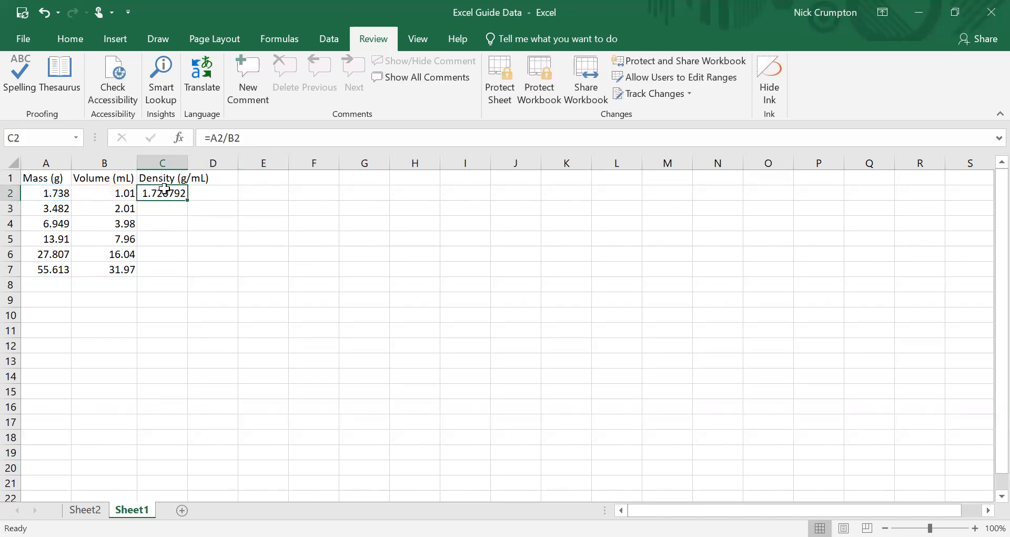
{"action": "left_click", "coordinate": [45, 194]}
{"action": "left_click", "coordinate": [171, 191]}
{"action": "left_click", "coordinate": [63, 213]}
{"action": "left_click", "coordinate": [125, 210]}
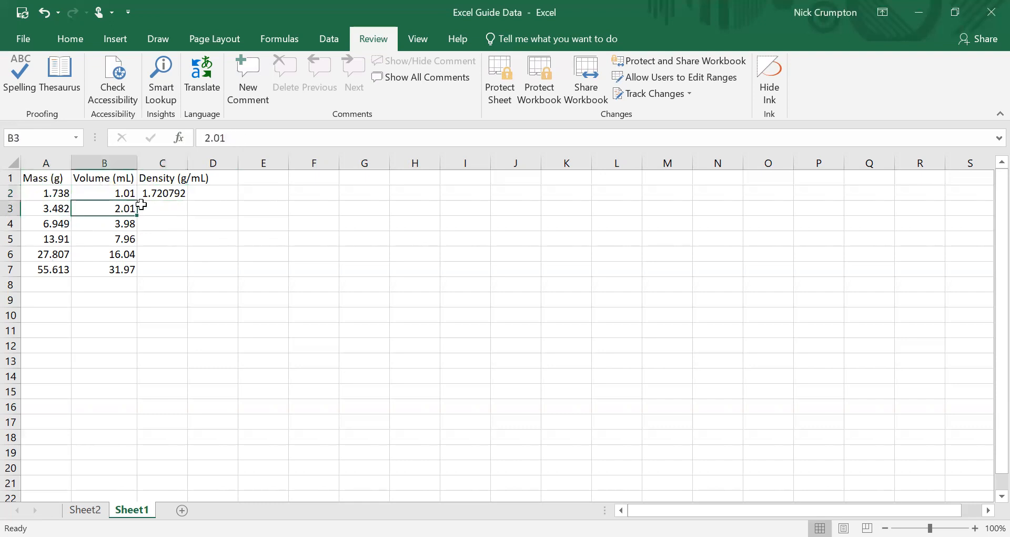
{"action": "left_click", "coordinate": [158, 193]}
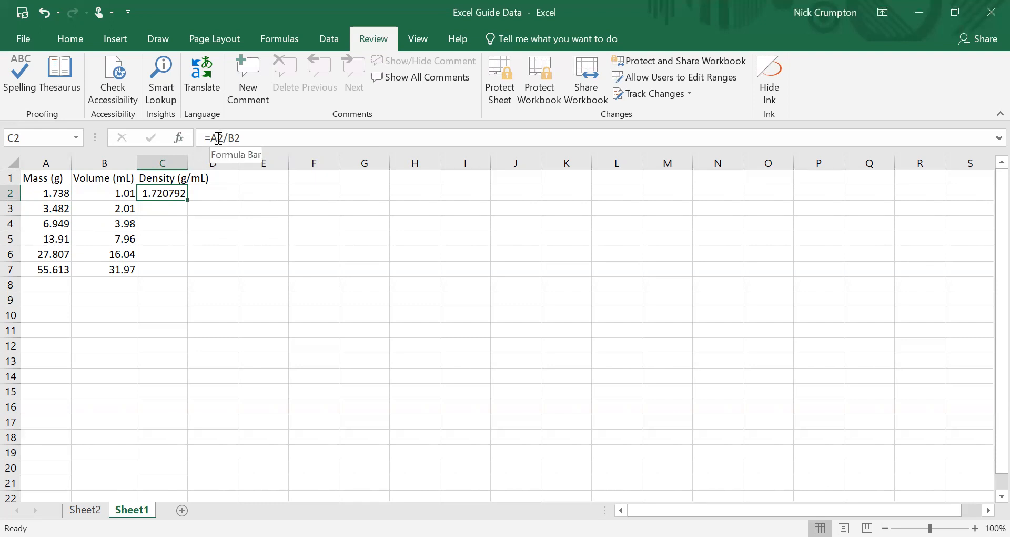
{"action": "left_click", "coordinate": [233, 138]}
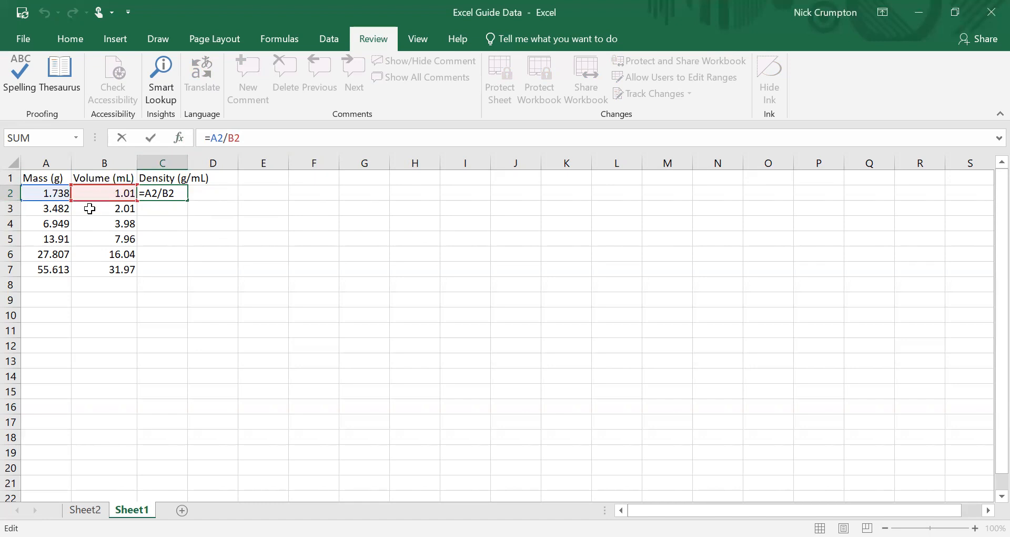
{"action": "key", "text": "ctrl+Return"}
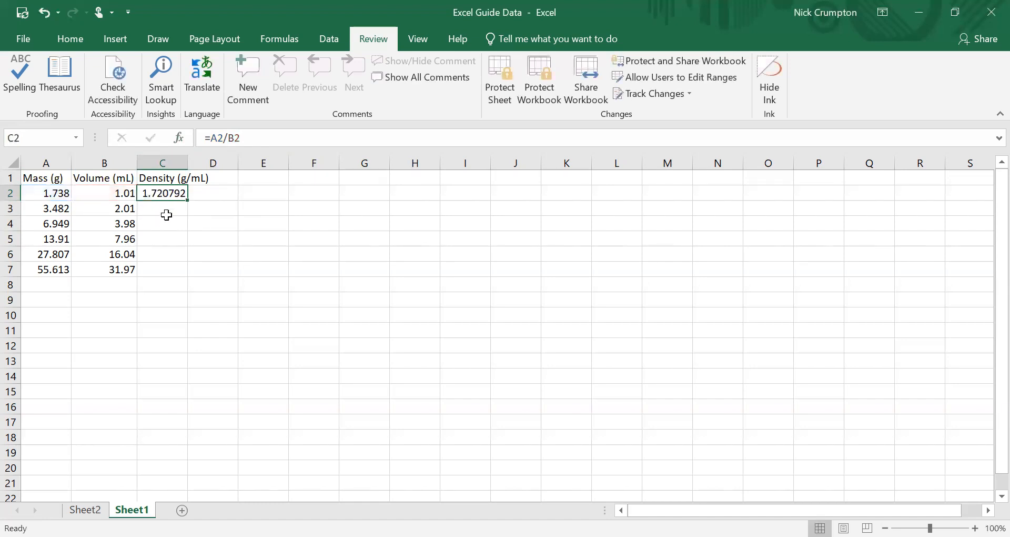
- Enter the formula =A3/B3 in cell C3, referencing the second row's mass and volume
{"action": "key", "text": "Down"}
{"action": "type", "text": "="}
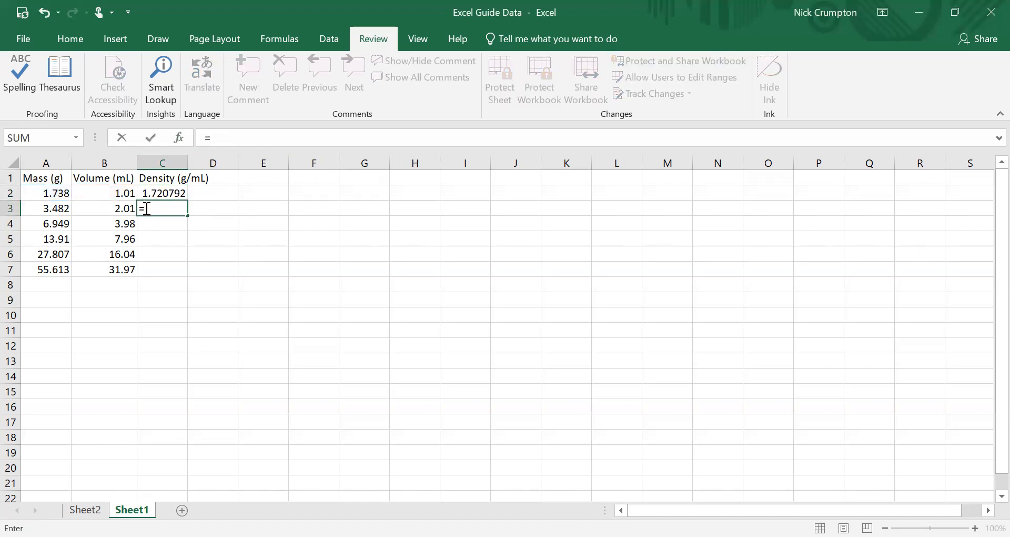
{"action": "left_click", "coordinate": [50, 209]}
{"action": "type", "text": "/"}
{"action": "key", "text": "Right"}
{"action": "key", "text": "Left"}
{"action": "key", "text": "Left"}
{"action": "key", "text": "ctrl+Return"}
- Copy the density formula from C2 into C2:C7 and undo the formulas entered below C2
{"action": "left_click", "coordinate": [158, 193]}
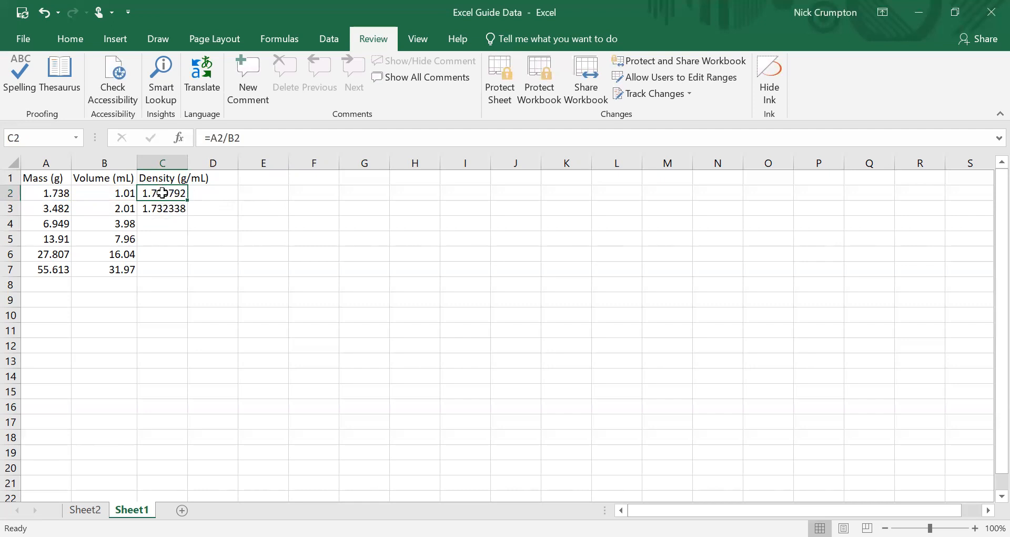
{"action": "key", "text": "ctrl+c"}
{"action": "left_click_drag", "start_coordinate": [172, 198], "coordinate": [167, 270]}
{"action": "key", "text": "ctrl+v"}
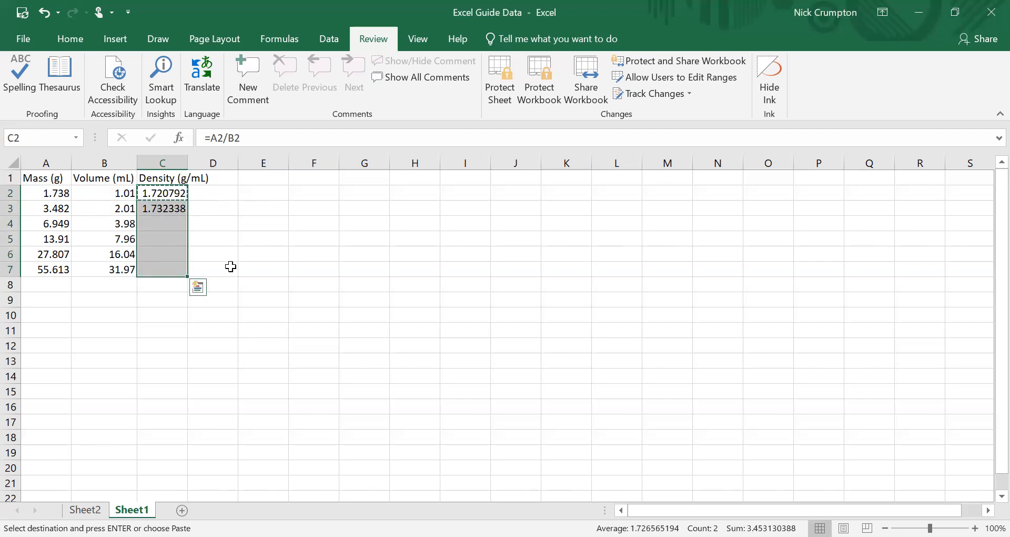
{"action": "left_click", "coordinate": [239, 248]}
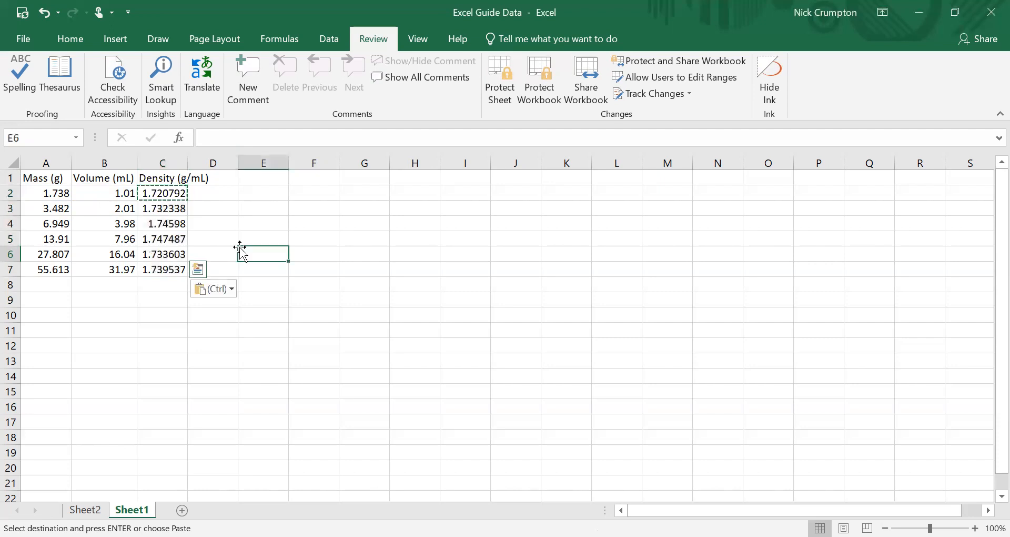
{"action": "key", "text": "ctrl+z"}
{"action": "left_click", "coordinate": [235, 242]}
- Fill the density formula from cell C2 down through C16
{"action": "left_click", "coordinate": [178, 190]}
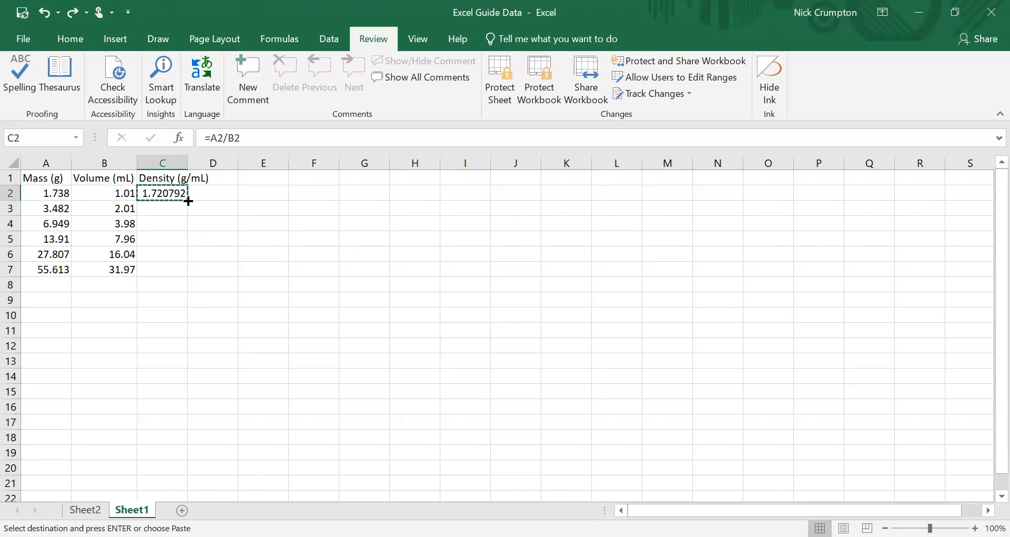
{"action": "left_click_drag", "start_coordinate": [188, 201], "coordinate": [189, 277]}
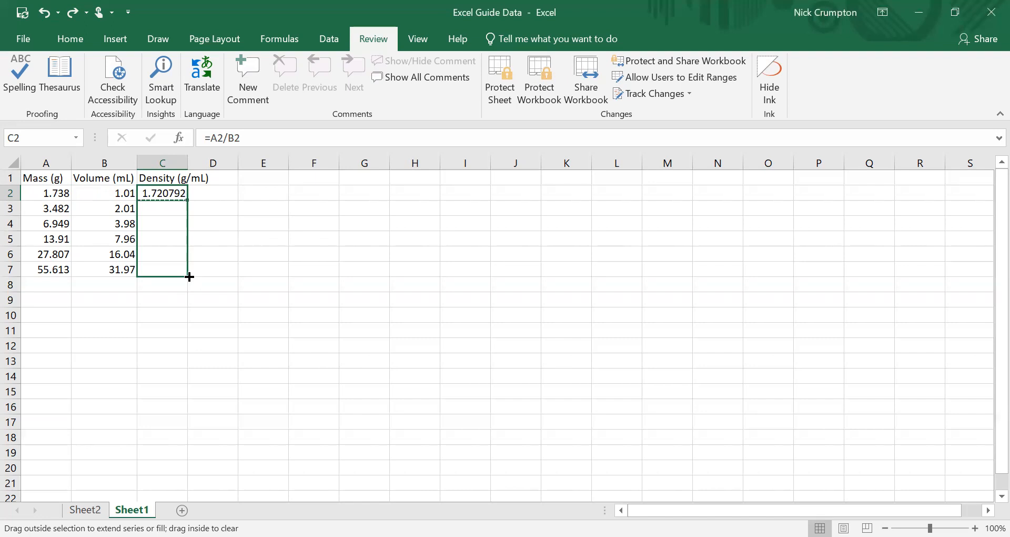
{"action": "left_click_drag", "start_coordinate": [189, 277], "coordinate": [189, 413]}
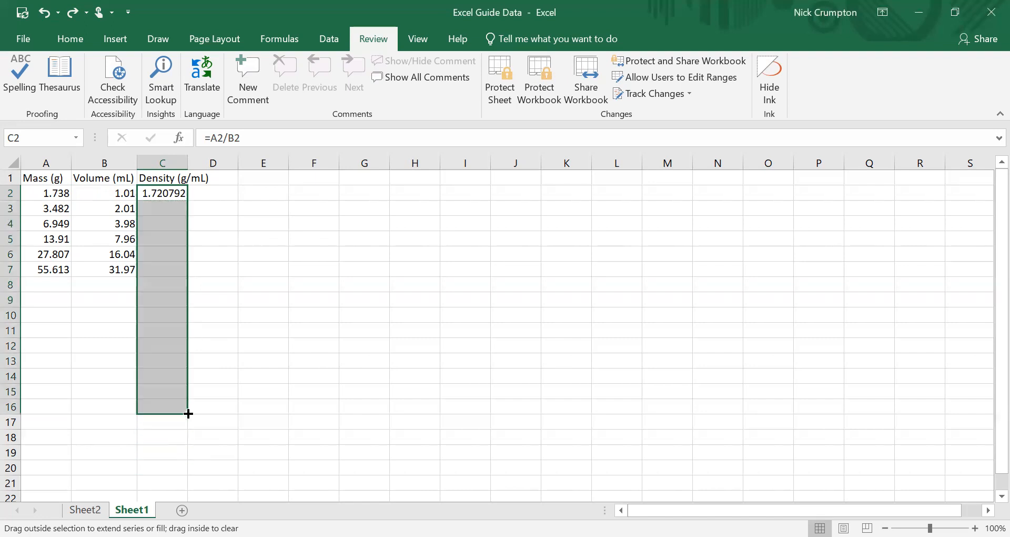
{"action": "left_click", "coordinate": [174, 299]}
{"action": "left_click", "coordinate": [122, 285]}
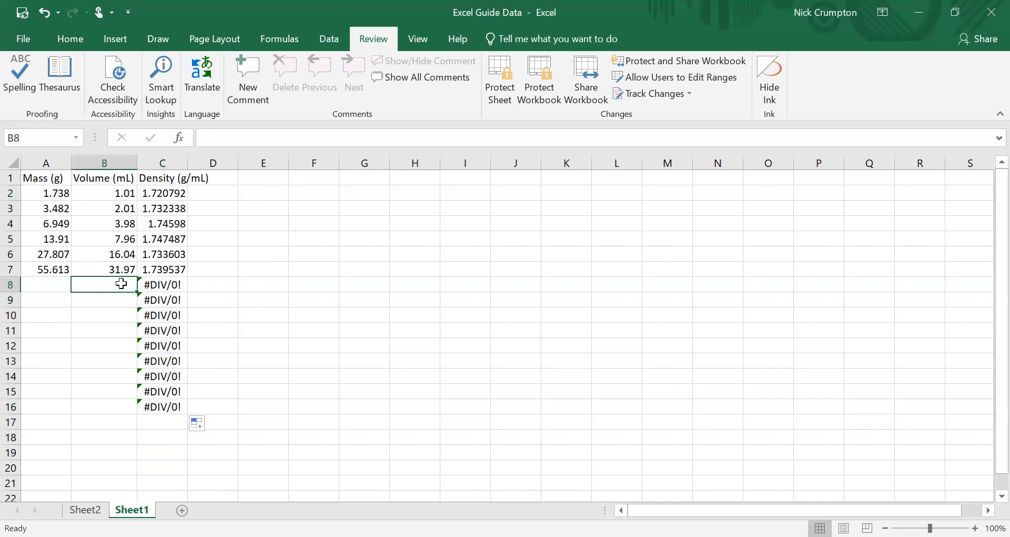
- Examine how the row references change in the formulas from C2 to C8, and the cells that C8 references
{"action": "left_click", "coordinate": [164, 192]}
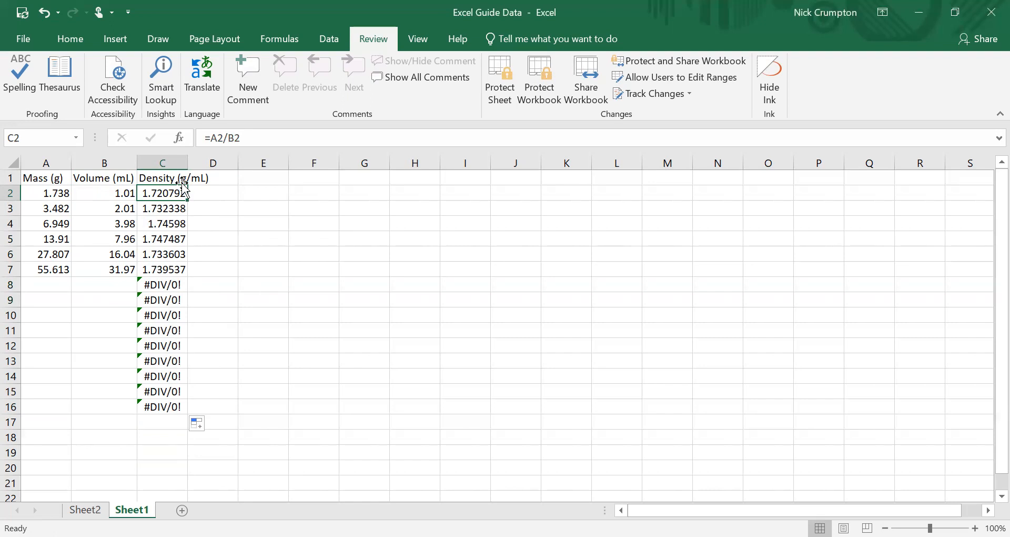
{"action": "key", "text": "Down"}
{"action": "key", "text": "Down"}
{"action": "key", "text": "Down"}
{"action": "key", "text": "Down"}
{"action": "key", "text": "Down"}
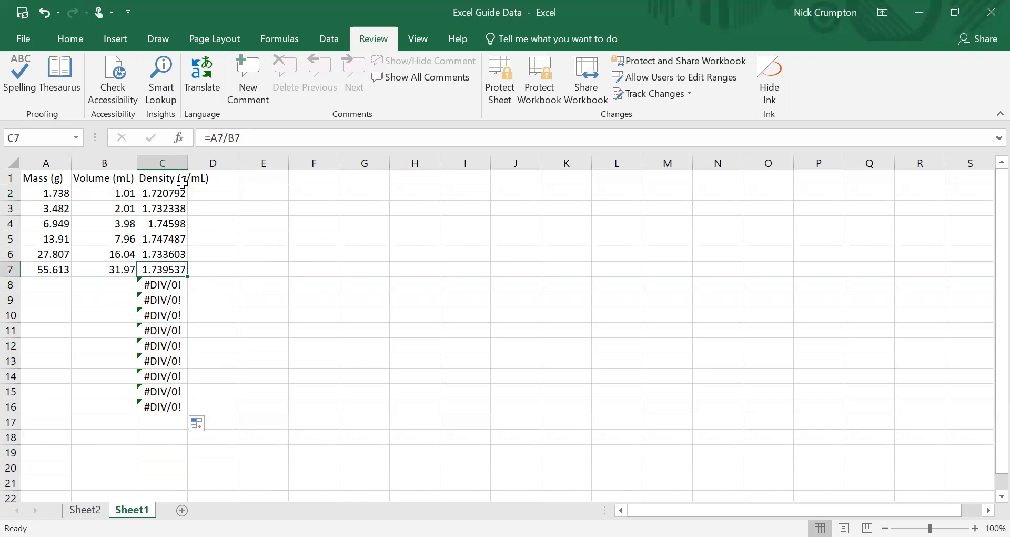
{"action": "key", "text": "Down"}
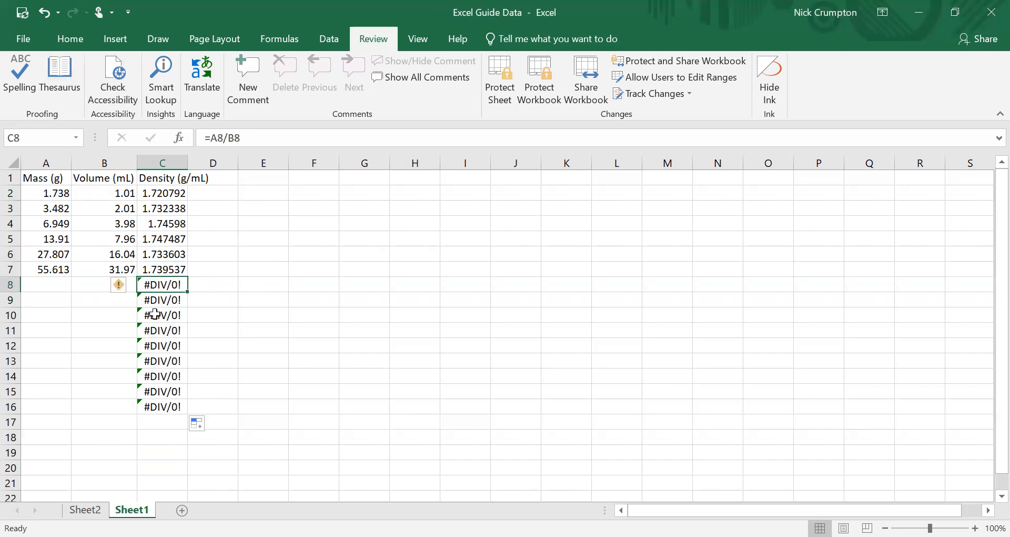
{"action": "left_click", "coordinate": [83, 284]}
{"action": "left_click", "coordinate": [50, 285]}
{"action": "left_click", "coordinate": [147, 284]}
{"action": "left_click", "coordinate": [212, 138]}
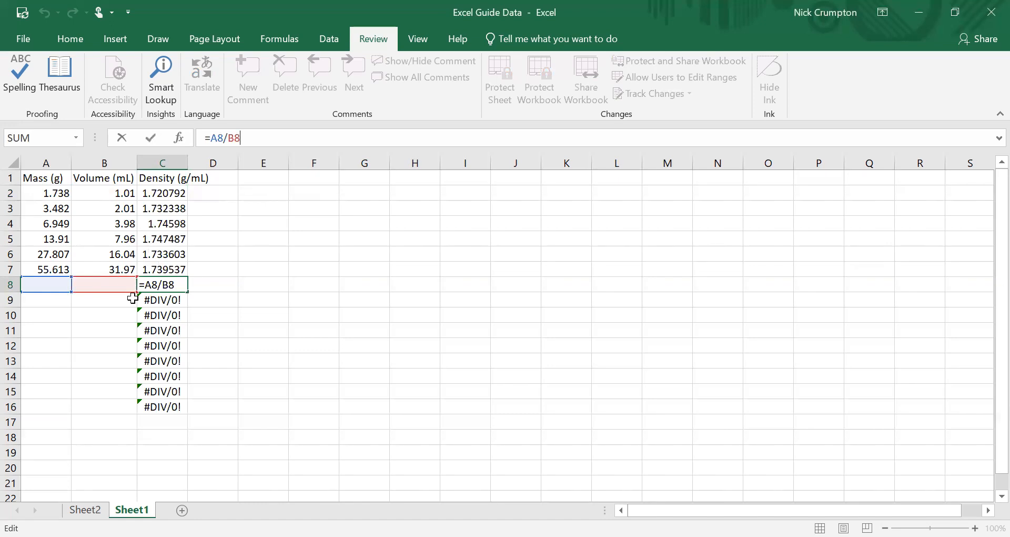
{"action": "left_click", "coordinate": [232, 330]}
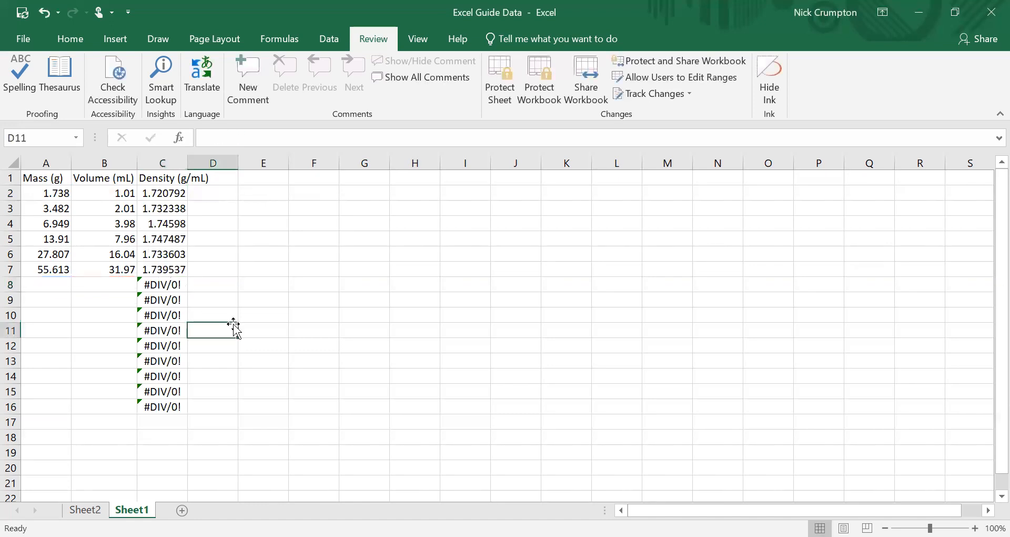
- Clear the surplus density formulas from cells C8:C16
{"action": "left_click_drag", "start_coordinate": [161, 285], "coordinate": [168, 405]}
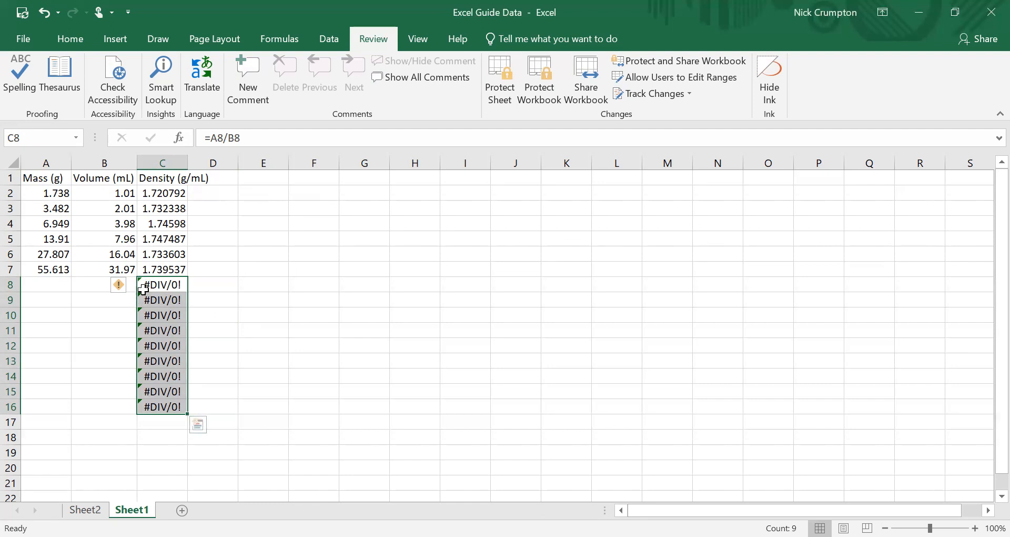
{"action": "key", "text": "Delete"}
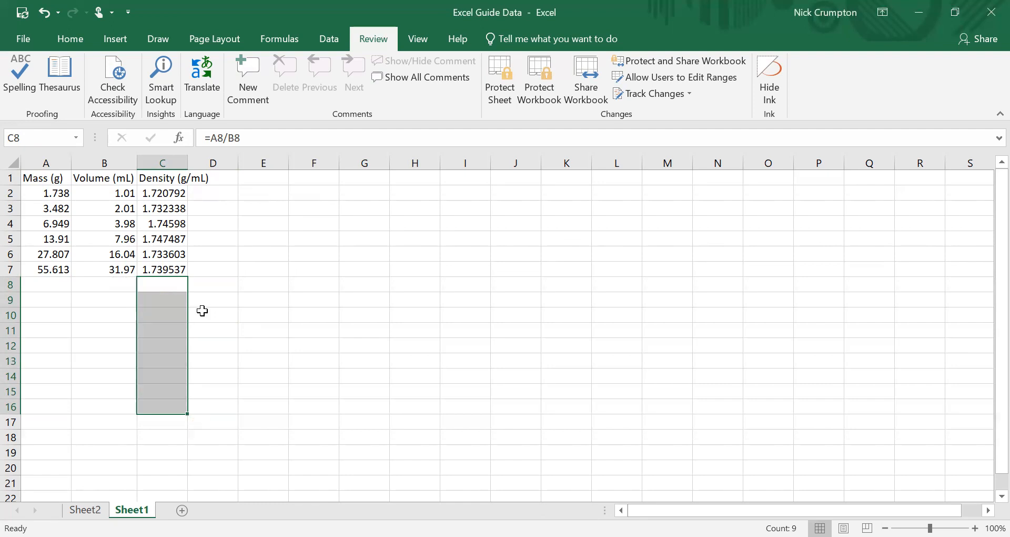
{"action": "left_click", "coordinate": [228, 287]}
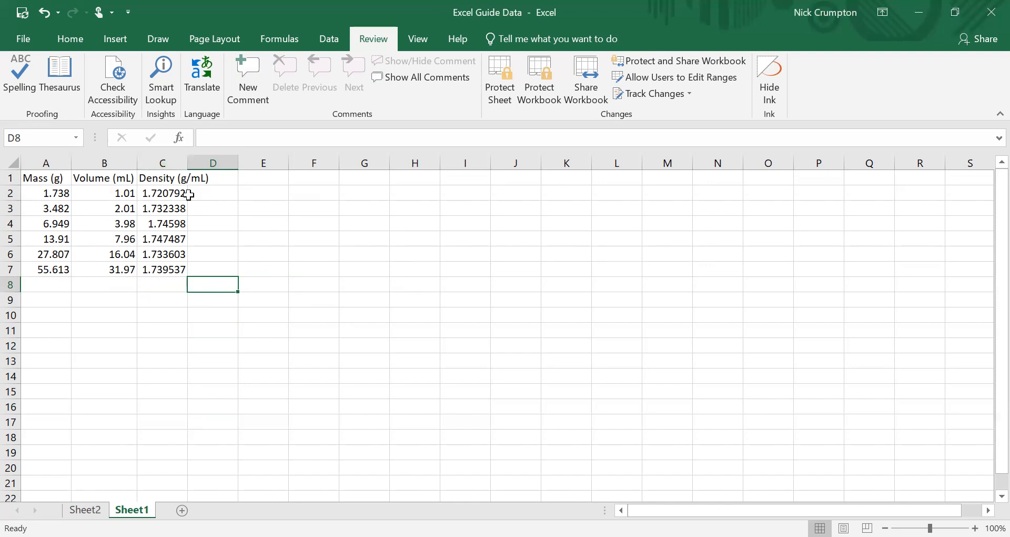
- AutoFit column C to the Density (g/mL) header and its values
{"action": "left_click", "coordinate": [169, 177]}
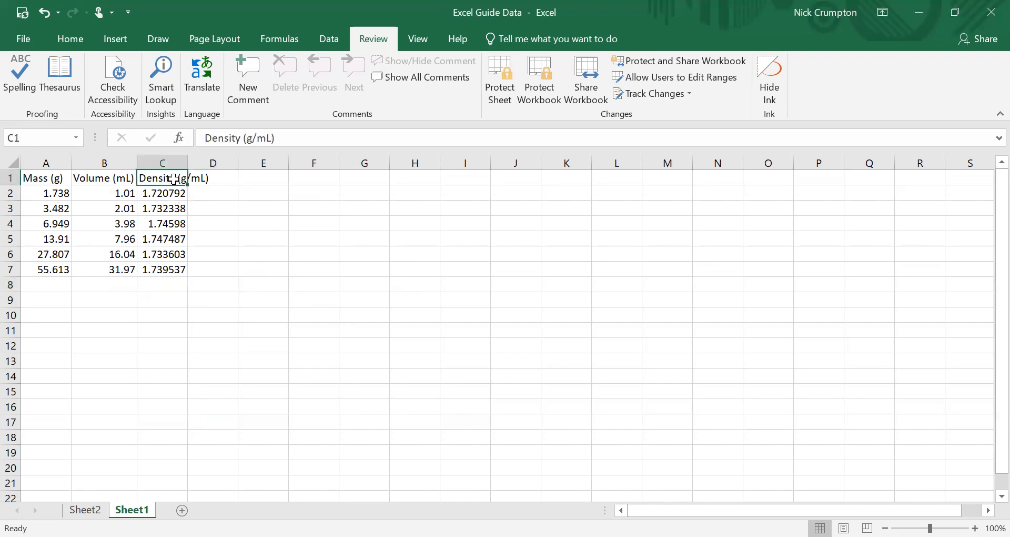
{"action": "left_click", "coordinate": [206, 176]}
{"action": "left_click", "coordinate": [247, 257]}
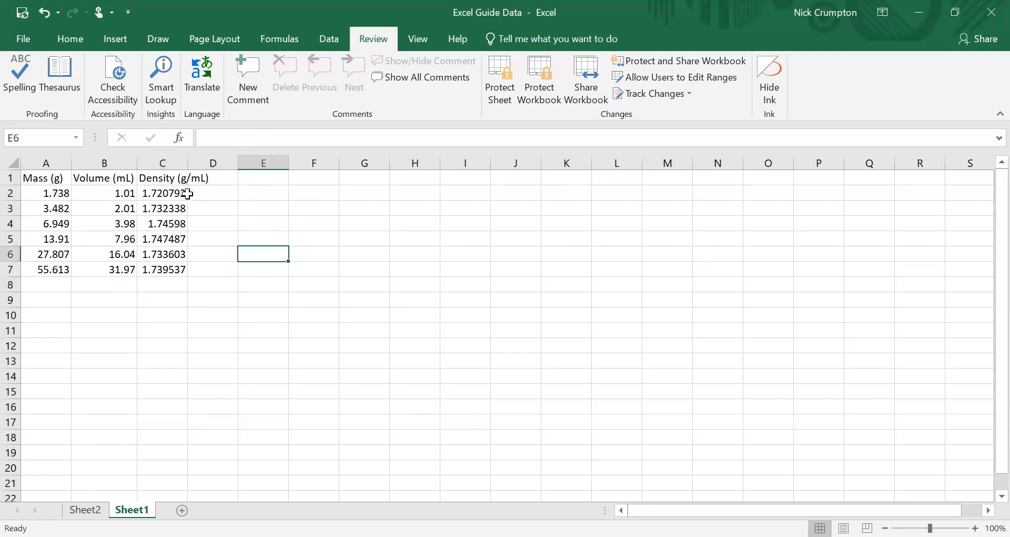
{"action": "double_click", "coordinate": [188, 162]}
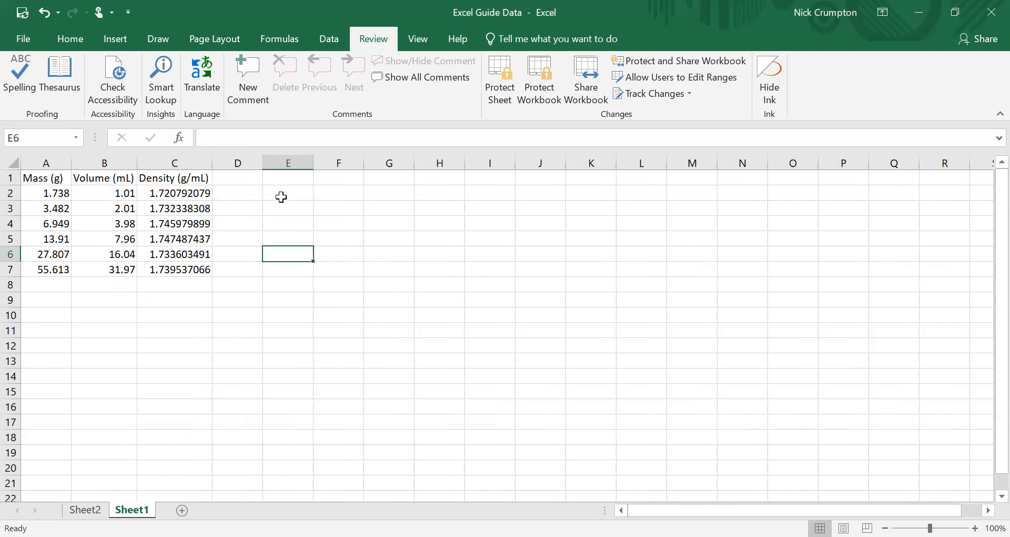
{"action": "left_click", "coordinate": [204, 238]}
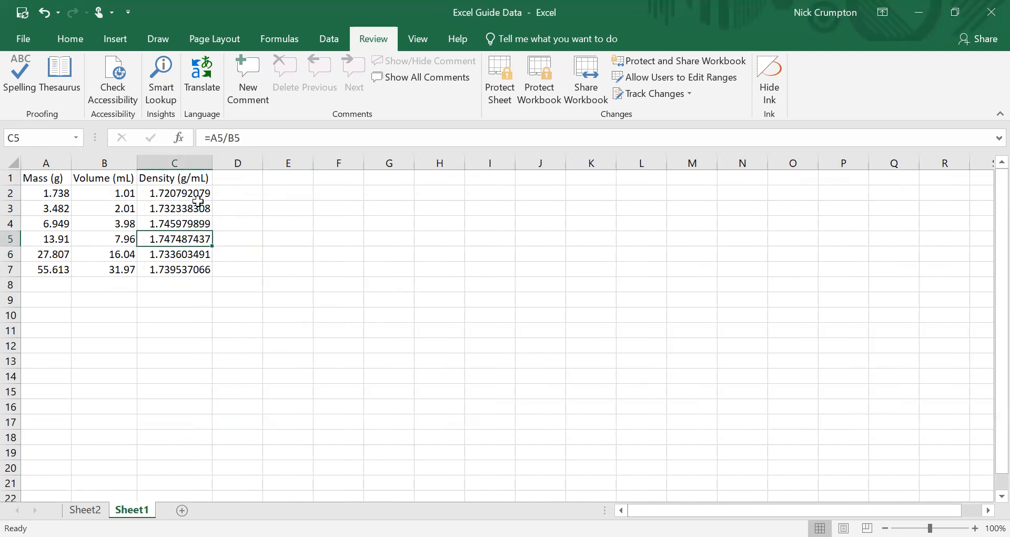
- Enter the labels Average in B9 and Standard Deviation in B10, and AutoFit column B to fit them
{"action": "left_click", "coordinate": [177, 298]}
{"action": "left_click", "coordinate": [118, 297]}
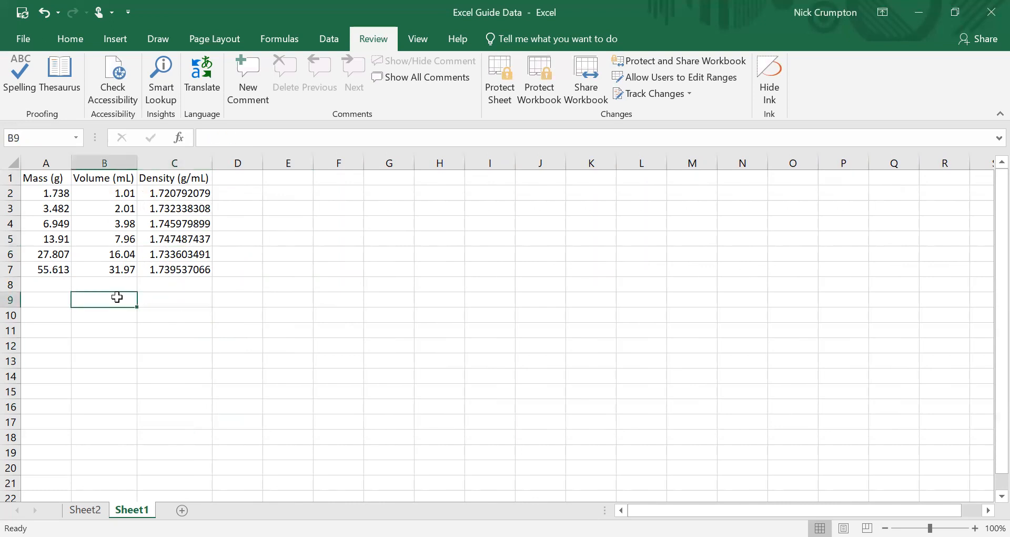
{"action": "type", "text": "Average"}
{"action": "key", "text": "Return"}
{"action": "type", "text": "Standard Deviation"}
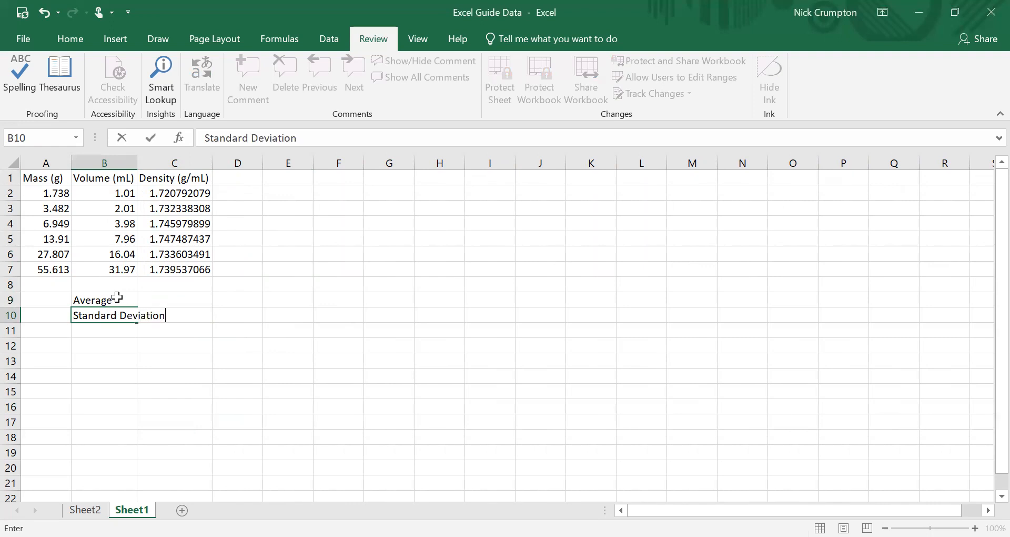
{"action": "key", "text": "Return"}
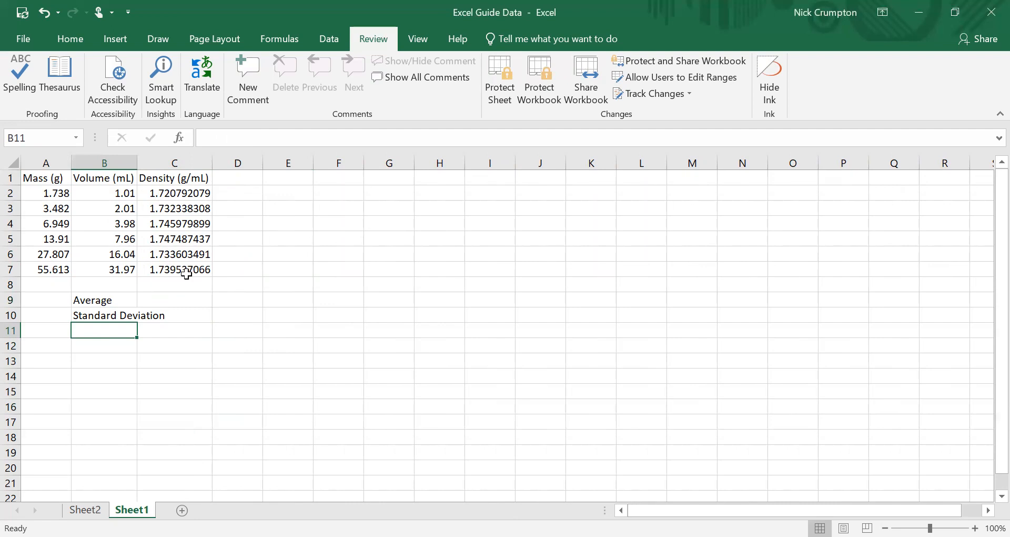
{"action": "double_click", "coordinate": [138, 162]}
{"action": "left_click", "coordinate": [194, 304]}
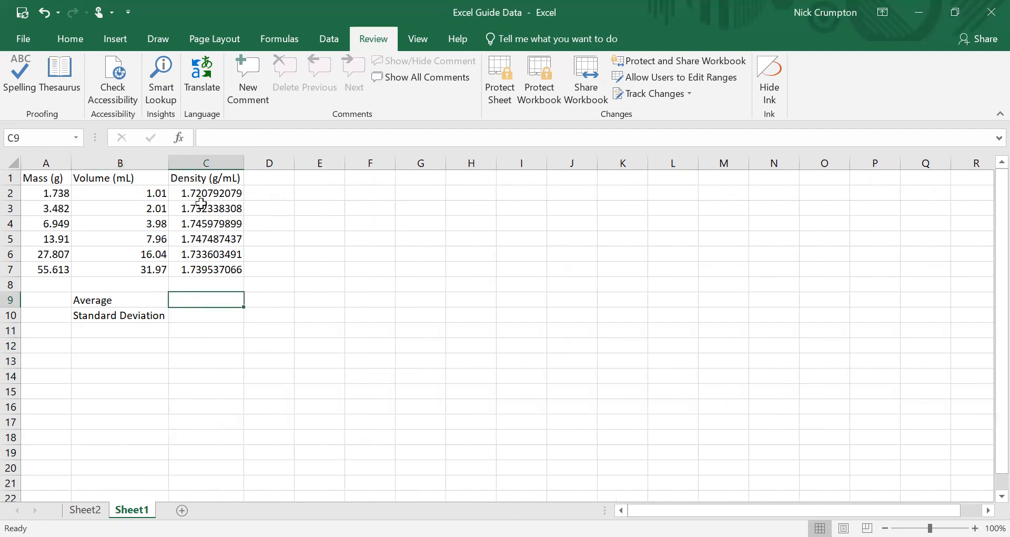
- Calculate the average of the densities in C2:C7 in cell C9 with the AVERAGE function
{"action": "type", "text": "="}
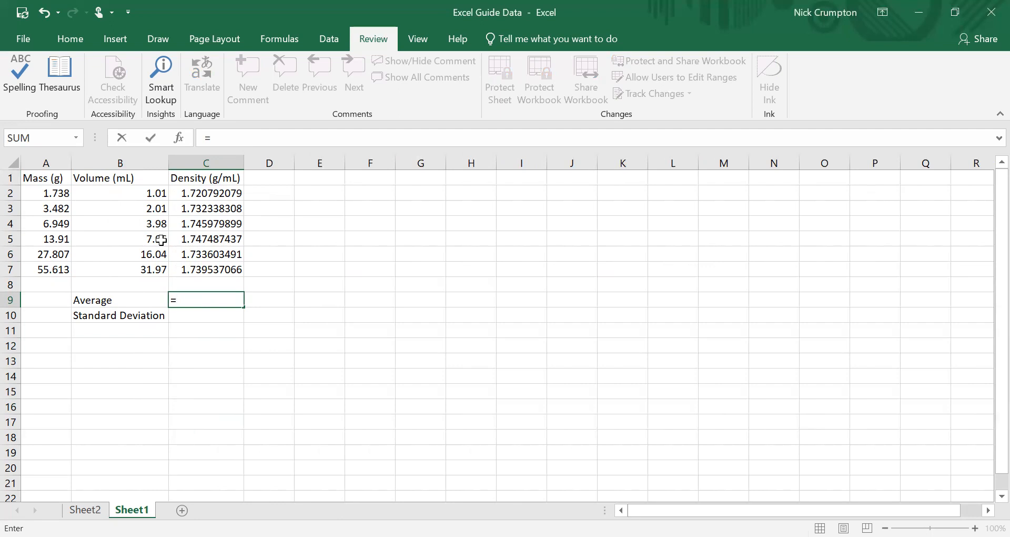
{"action": "type", "text": "av"}
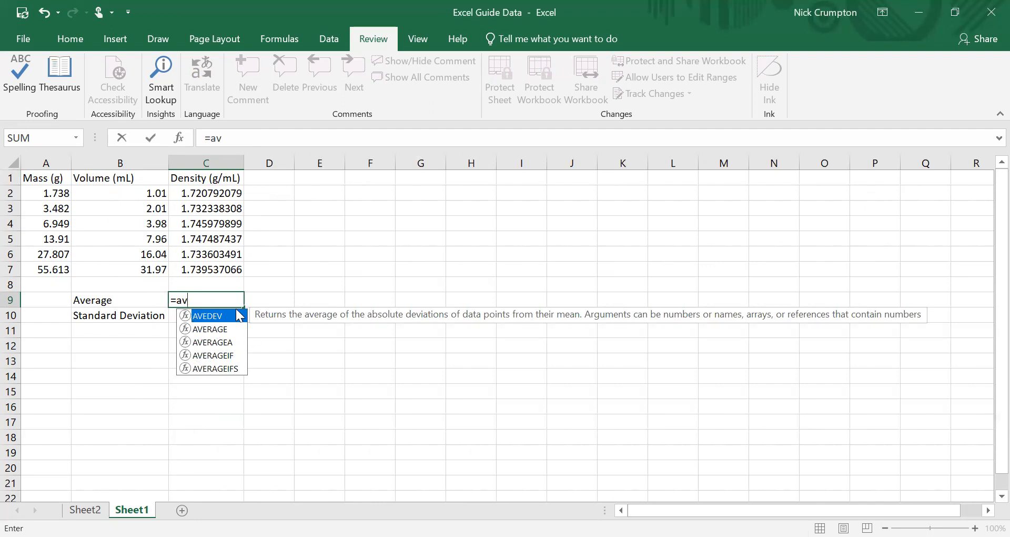
{"action": "double_click", "coordinate": [214, 327]}
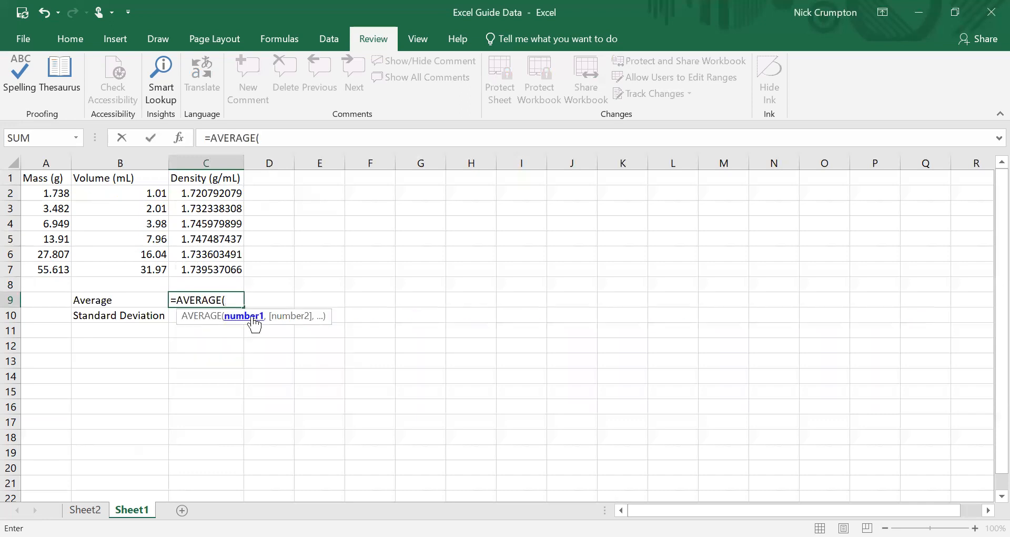
{"action": "left_click", "coordinate": [214, 196]}
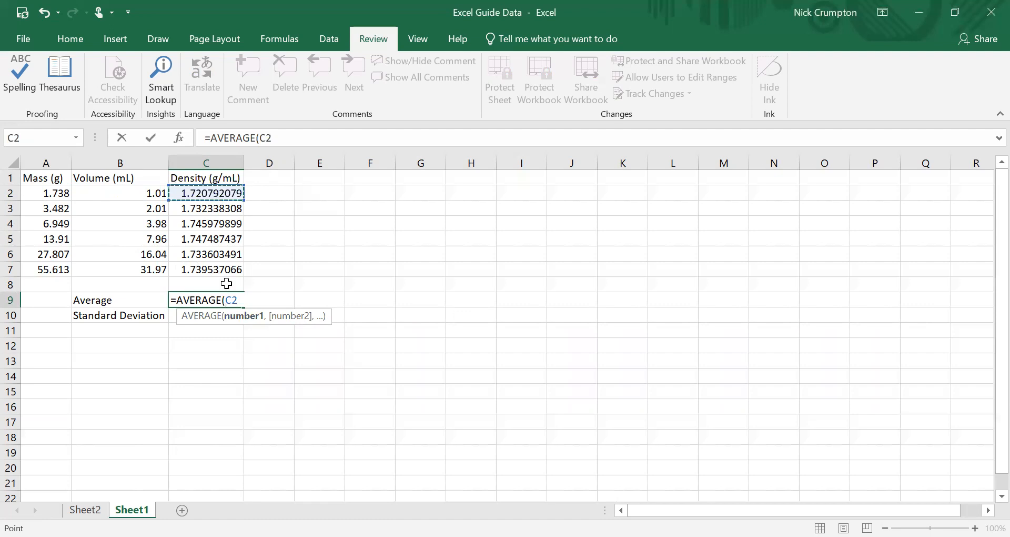
{"action": "key", "text": "ctrl+shift+Down"}
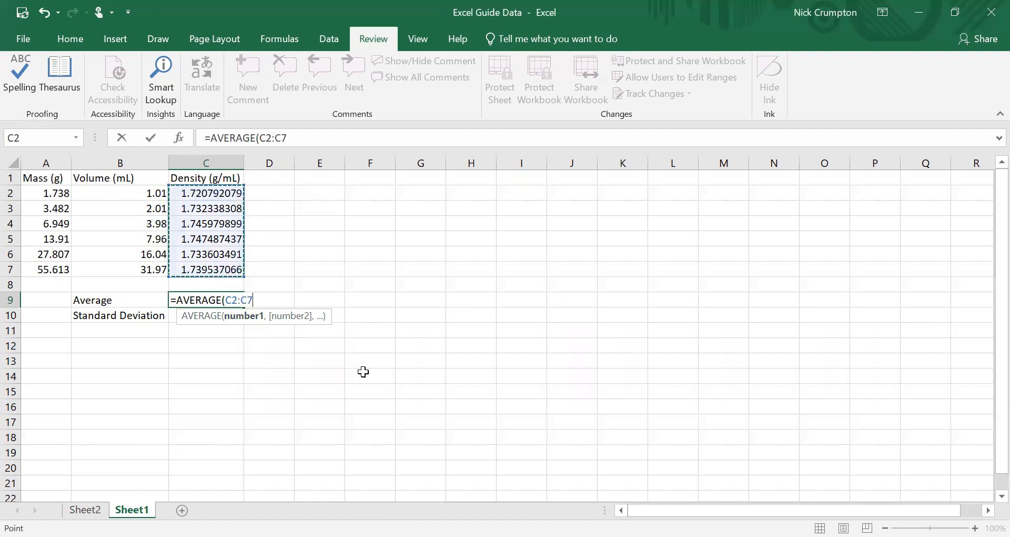
{"action": "key", "text": "Return"}
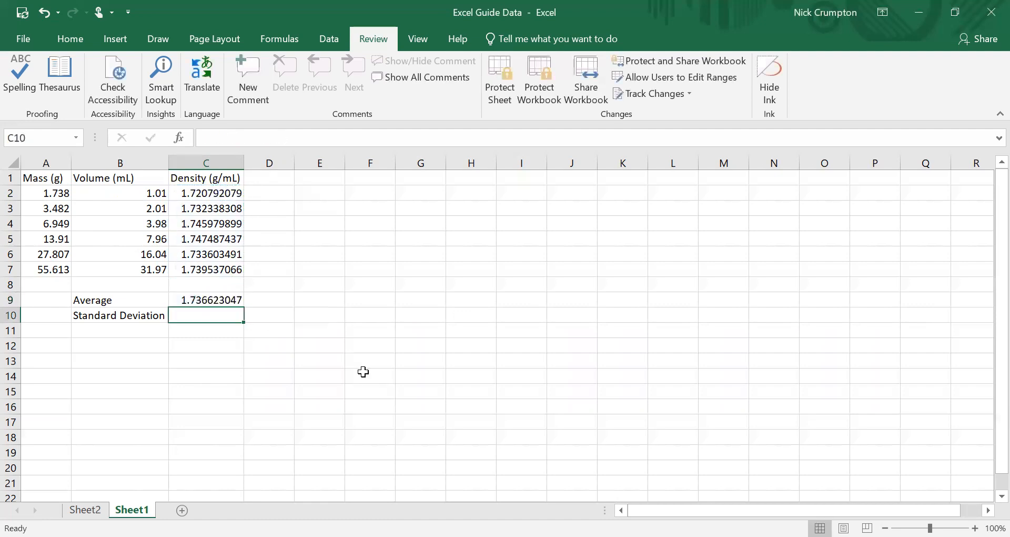
- Inspect the average formula in C9 and the density range it references
{"action": "left_click", "coordinate": [236, 299]}
{"action": "left_click", "coordinate": [262, 137]}
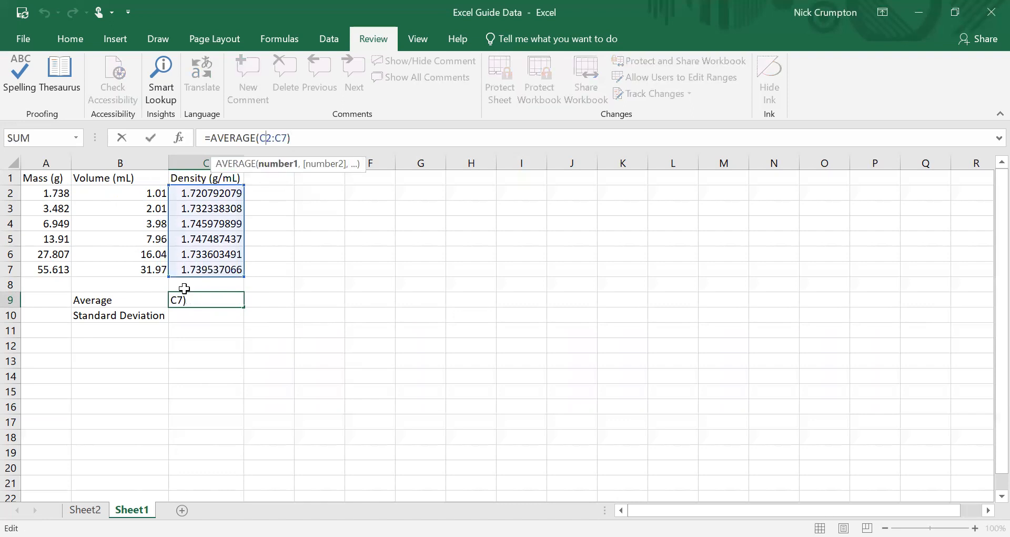
{"action": "left_click", "coordinate": [289, 280]}
{"action": "left_click", "coordinate": [226, 314]}
{"action": "type", "text": "="}
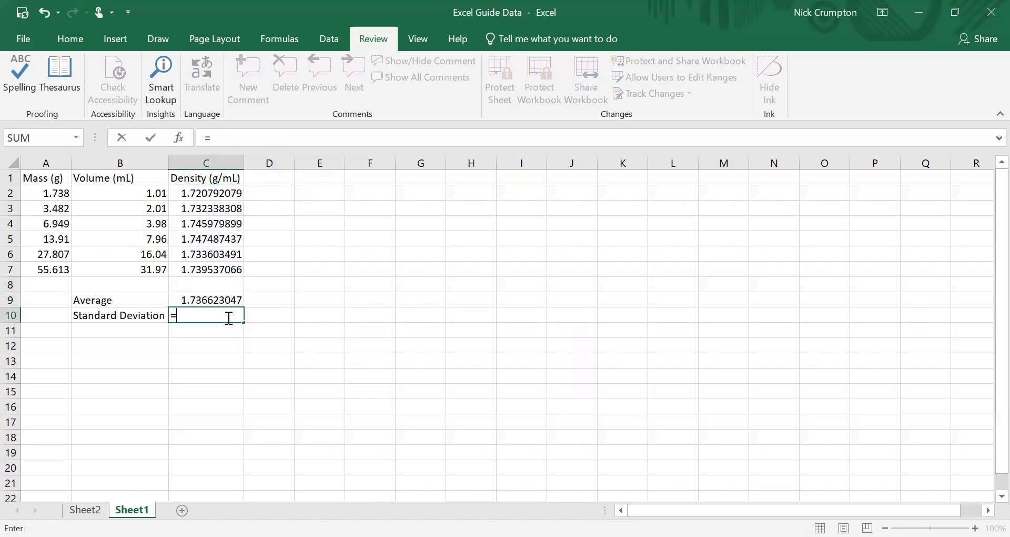
{"action": "type", "text": "st"}
{"action": "left_click", "coordinate": [219, 359]}
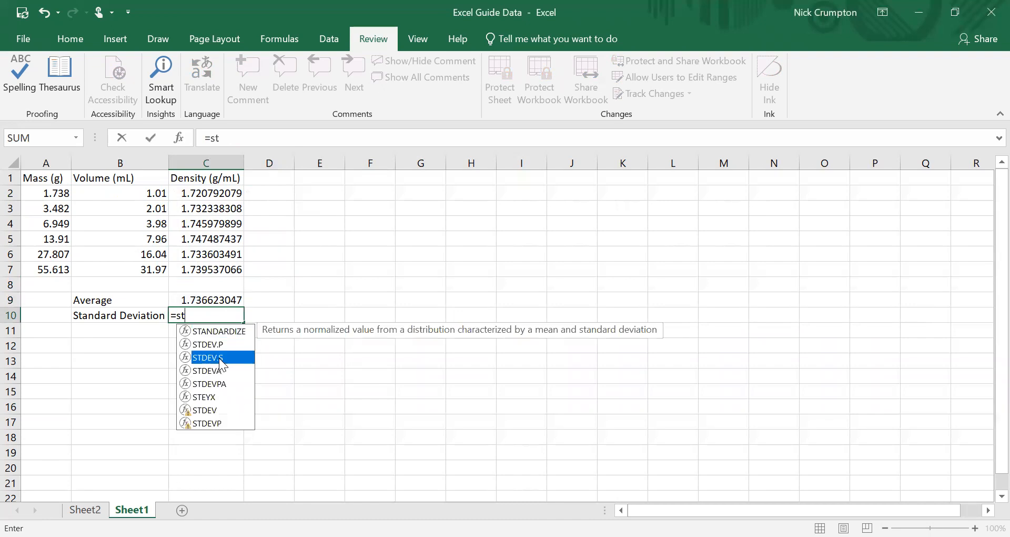
{"action": "double_click", "coordinate": [219, 359]}
{"action": "left_click_drag", "start_coordinate": [226, 193], "coordinate": [219, 267]}
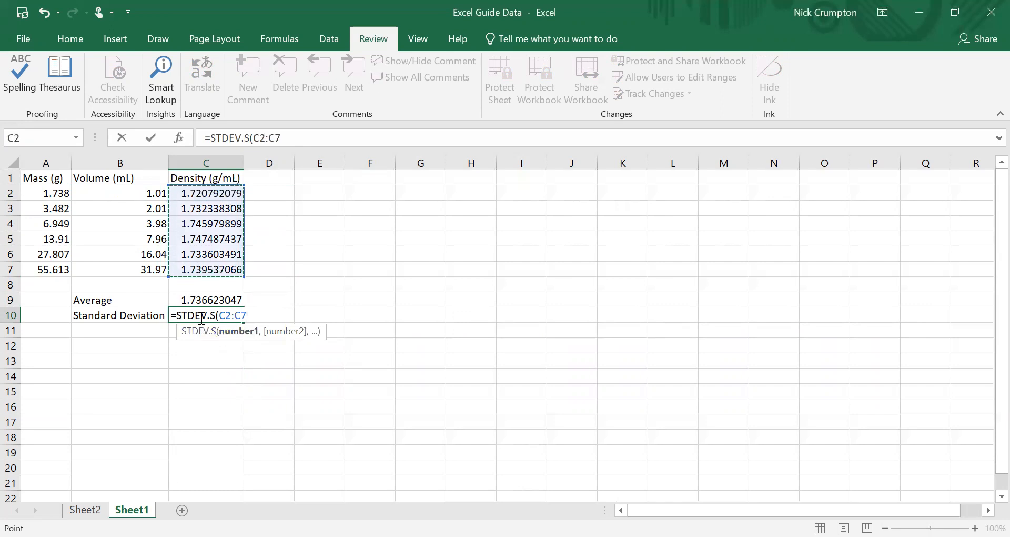
{"action": "key", "text": "Escape"}
- Calculate the sample standard deviation of the densities in C2:C7 in cell C10 with the STDEV.S function
{"action": "type", "text": "="}
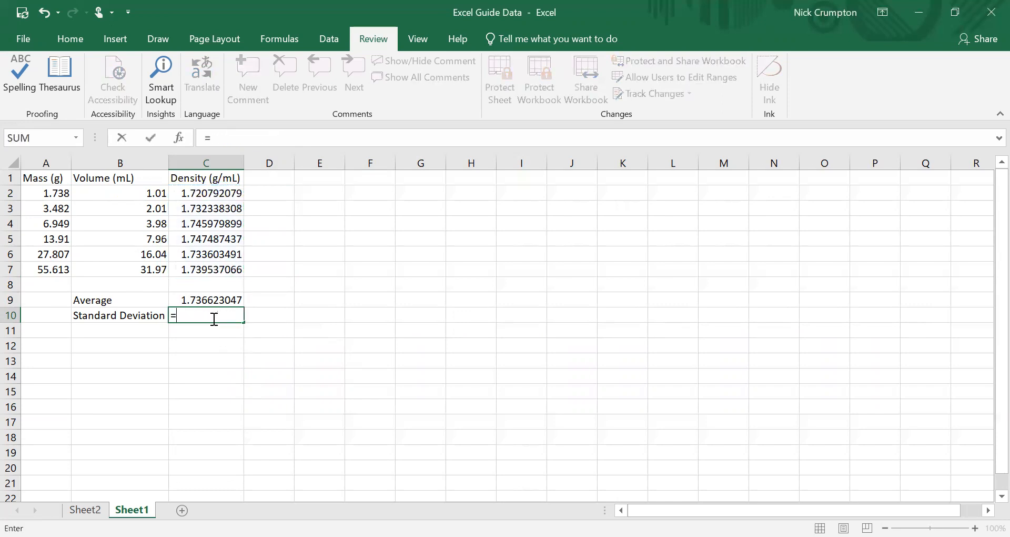
{"action": "type", "text": "st"}
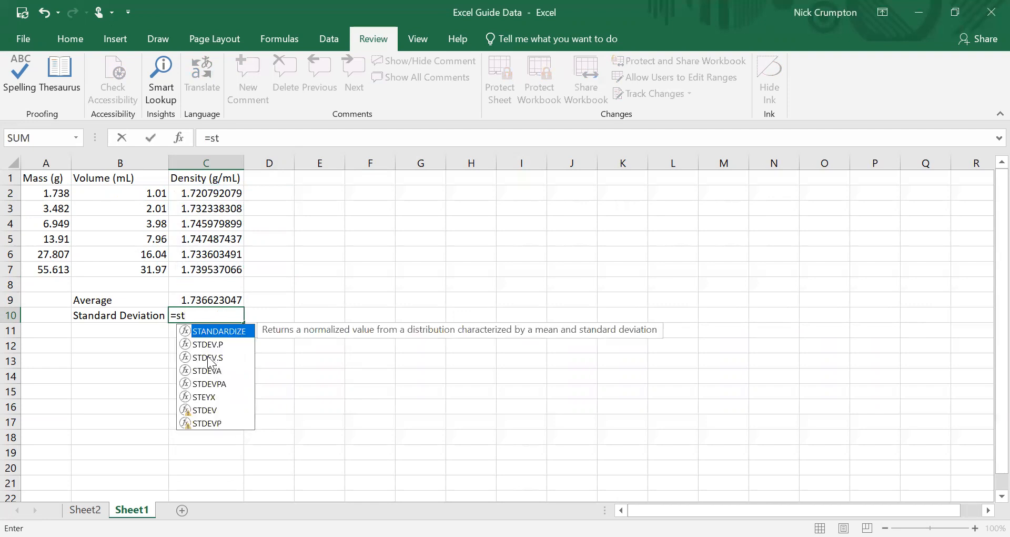
{"action": "left_click", "coordinate": [209, 358]}
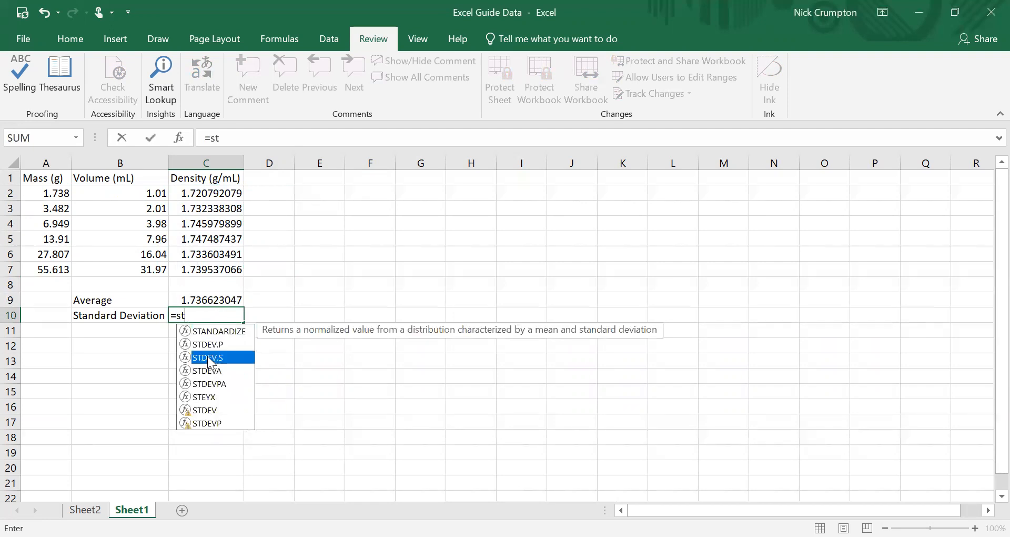
{"action": "double_click", "coordinate": [209, 360]}
{"action": "left_click", "coordinate": [206, 193]}
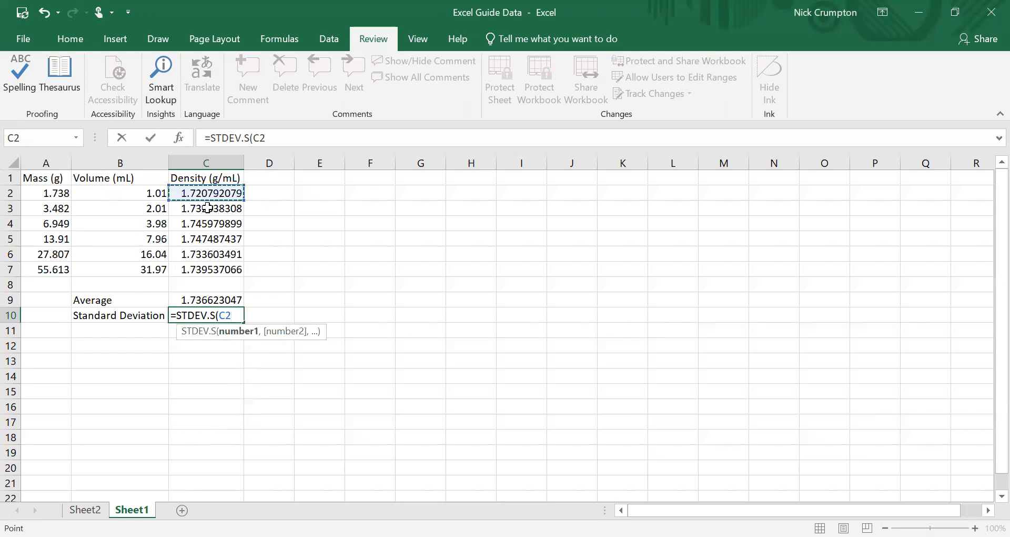
{"action": "left_click", "coordinate": [207, 270], "text": "shift"}
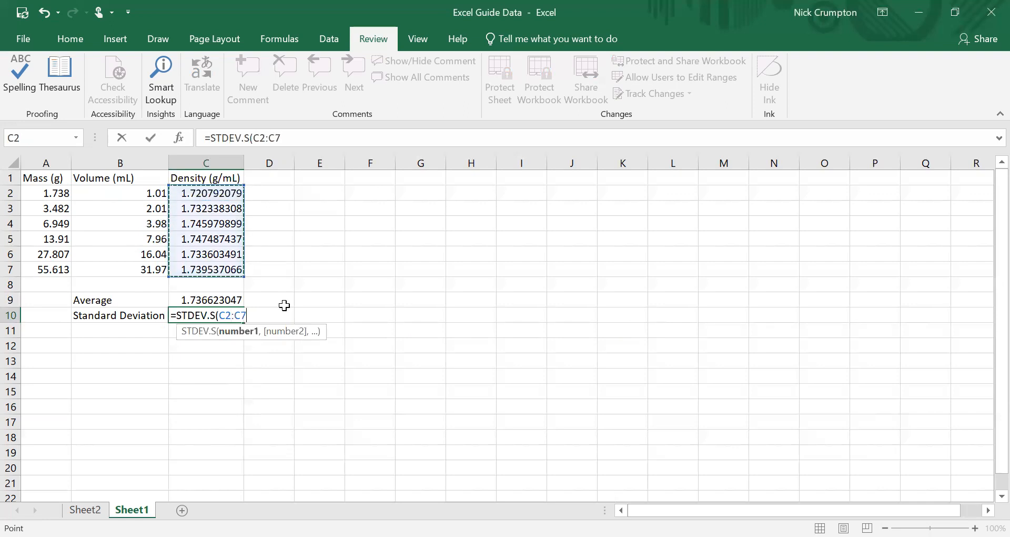
{"action": "key", "text": "Return"}
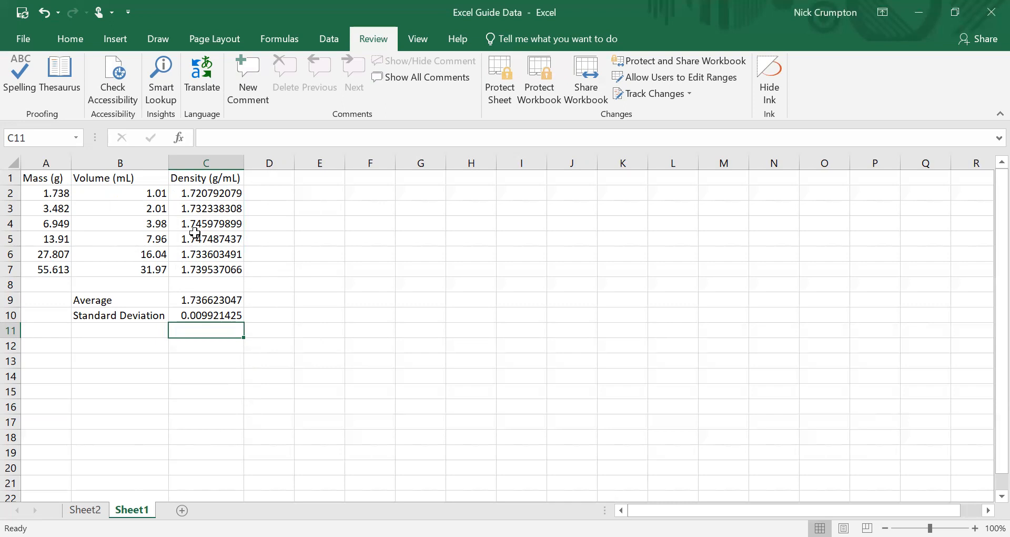
- Review the standard deviation formula in C10 and the average formula in C9
{"action": "left_click", "coordinate": [232, 313]}
{"action": "left_click", "coordinate": [184, 303]}
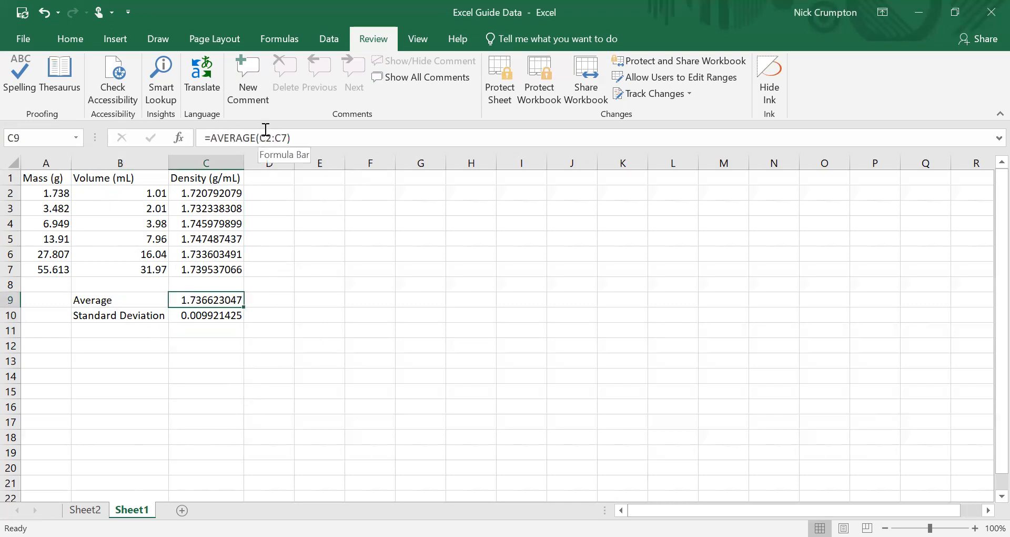
{"action": "left_click", "coordinate": [274, 310]}
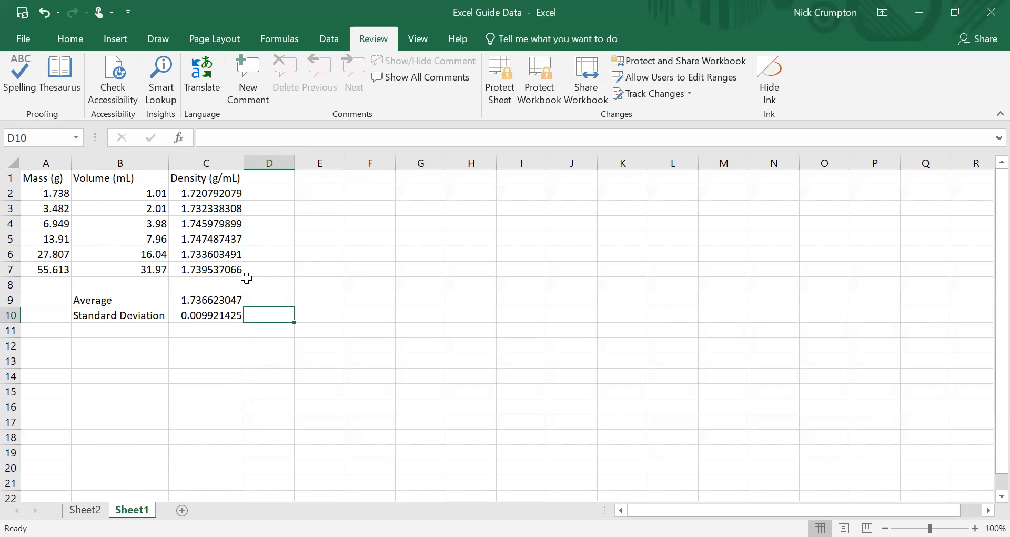
{"action": "left_click", "coordinate": [331, 288]}
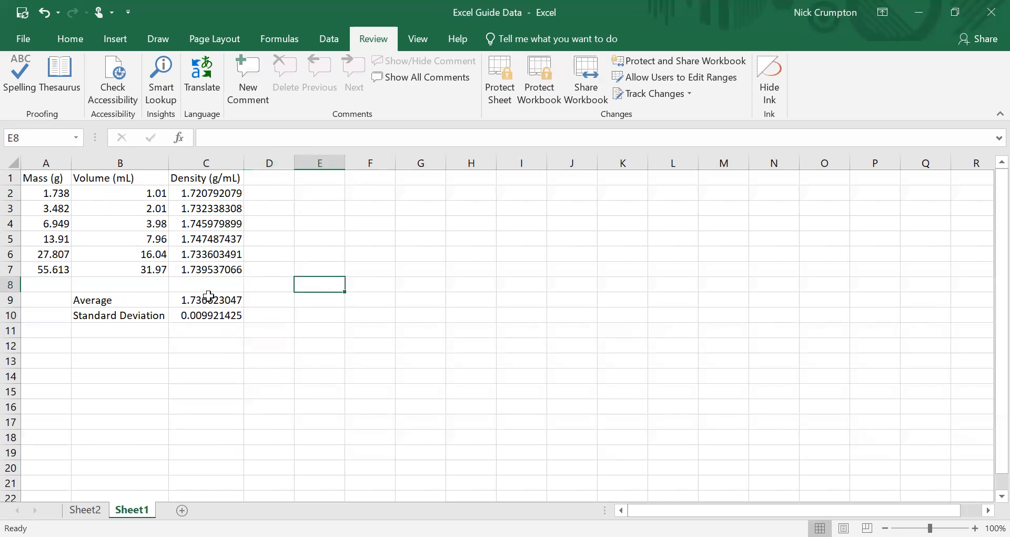
{"action": "left_click", "coordinate": [74, 33]}
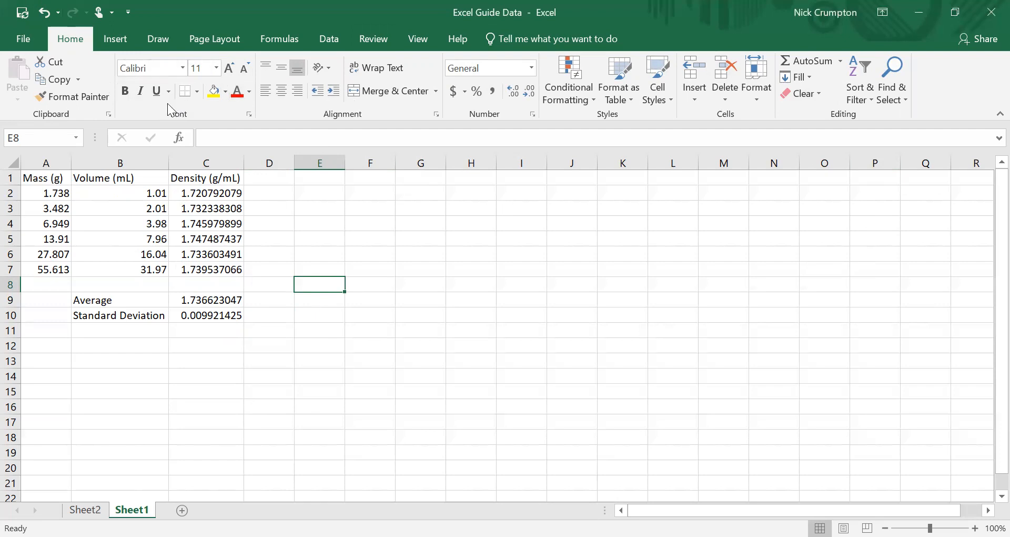
{"action": "left_click", "coordinate": [122, 42]}
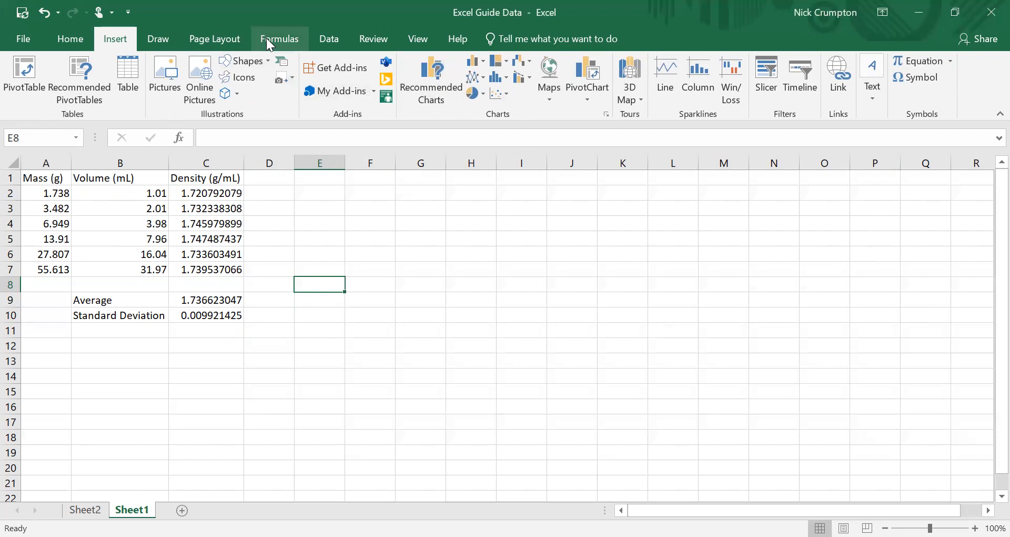
{"action": "left_click", "coordinate": [64, 36]}
{"action": "left_click", "coordinate": [130, 36]}
{"action": "left_click", "coordinate": [158, 37]}
{"action": "left_click", "coordinate": [225, 40]}
{"action": "left_click", "coordinate": [287, 43]}
{"action": "left_click", "coordinate": [332, 40]}
{"action": "left_click", "coordinate": [373, 39]}
{"action": "left_click", "coordinate": [419, 37]}
{"action": "left_click", "coordinate": [460, 39]}
{"action": "left_click", "coordinate": [70, 38]}
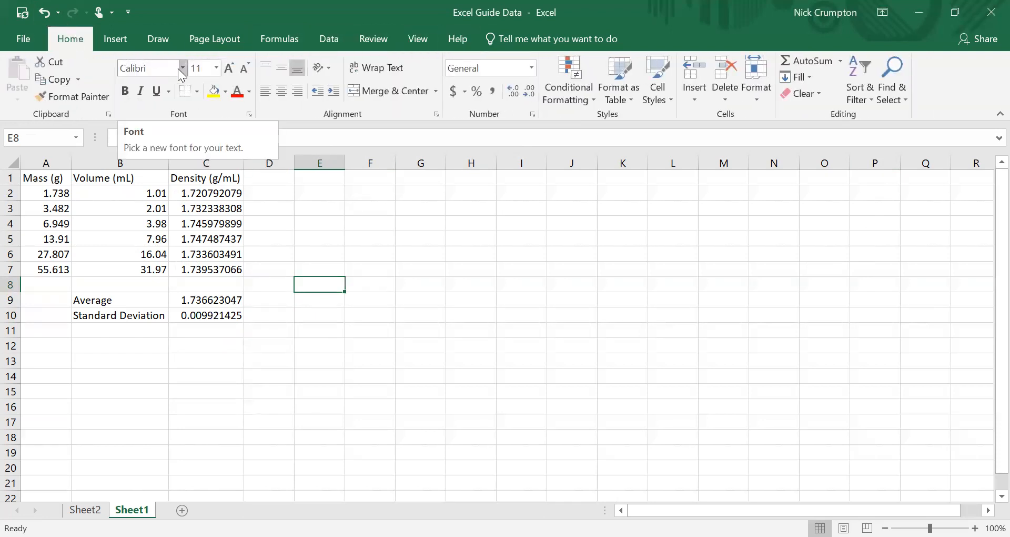
{"action": "left_click", "coordinate": [278, 218]}
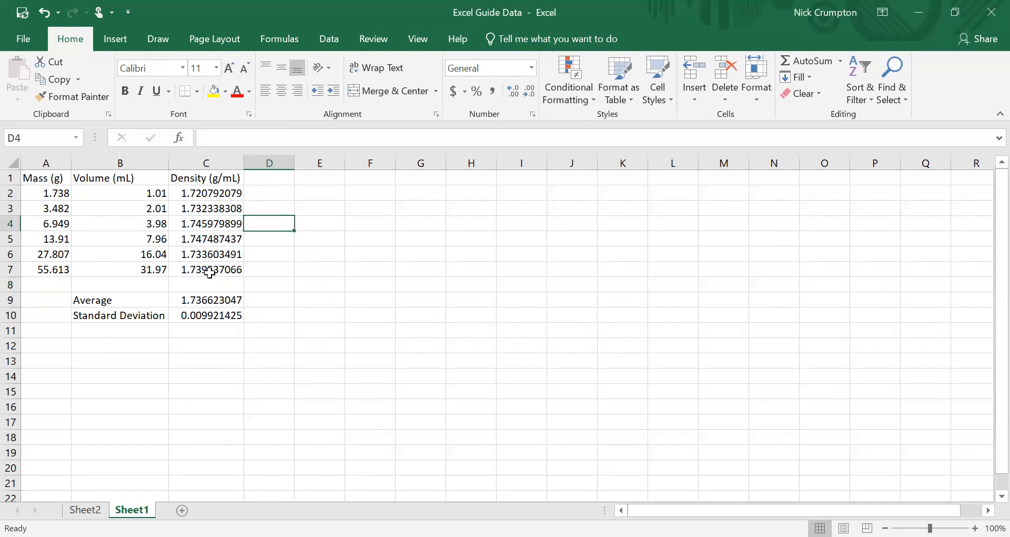
- Try a red font and yellow fill on the density in C3, and undo both formatting changes
{"action": "left_click", "coordinate": [187, 210]}
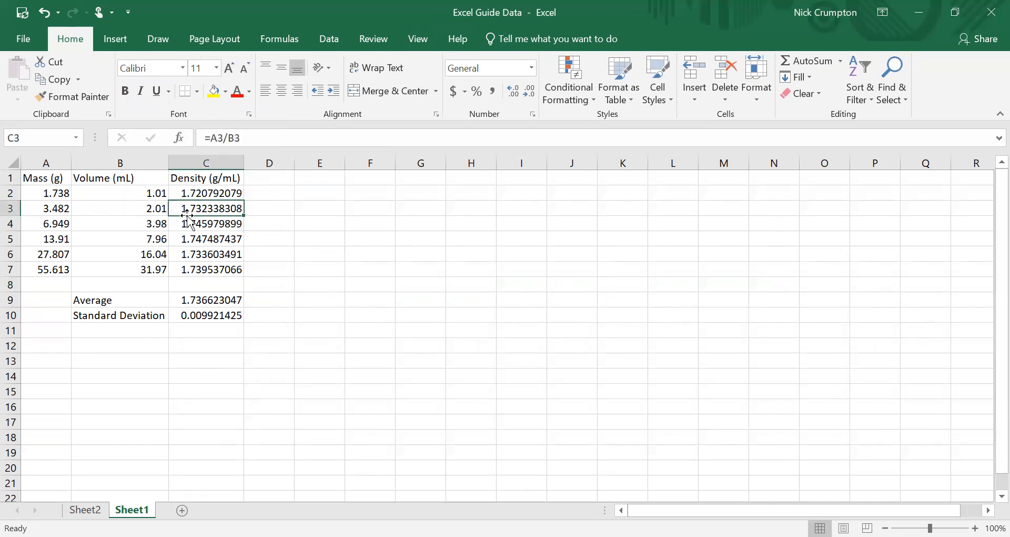
{"action": "left_click", "coordinate": [237, 91]}
{"action": "left_click", "coordinate": [214, 93]}
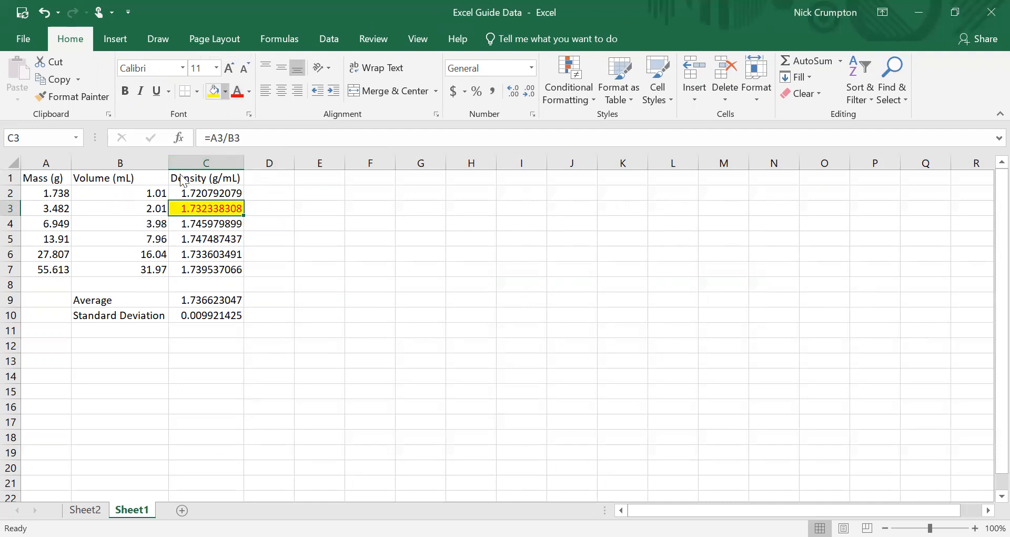
{"action": "key", "text": "ctrl+z"}
{"action": "key", "text": "ctrl+z"}
{"action": "left_click", "coordinate": [262, 256]}
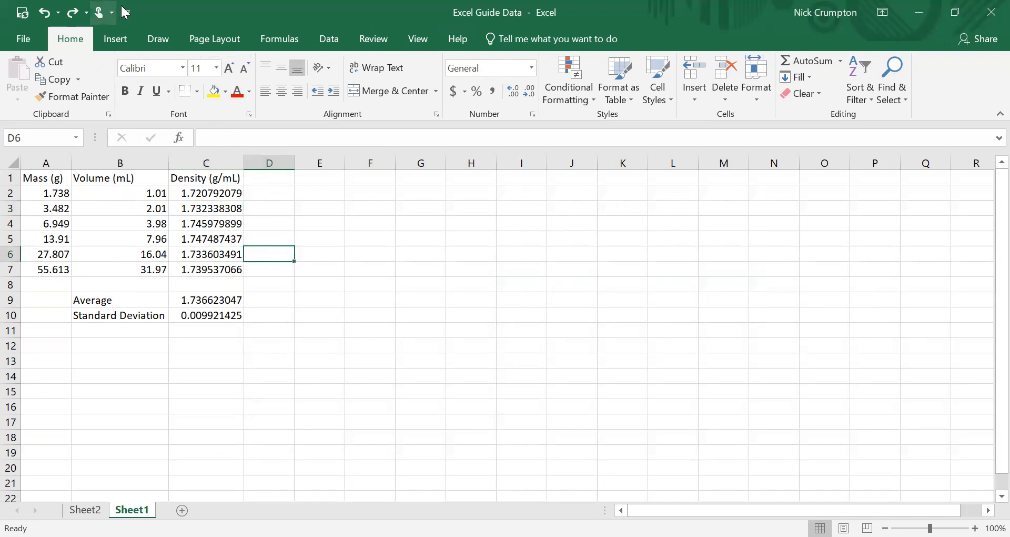
- Try a scatter chart of the whole mass, volume and density table, placed over the empty cells beside the data
{"action": "left_click", "coordinate": [124, 45]}
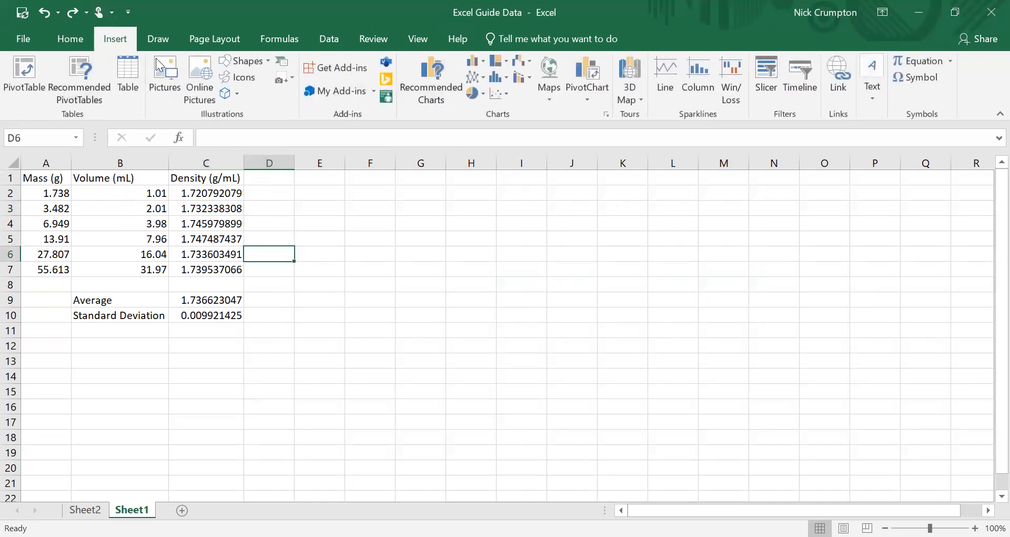
{"action": "left_click", "coordinate": [500, 94]}
{"action": "left_click", "coordinate": [501, 127]}
{"action": "left_click_drag", "start_coordinate": [417, 236], "coordinate": [461, 228]}
{"action": "left_click", "coordinate": [392, 204]}
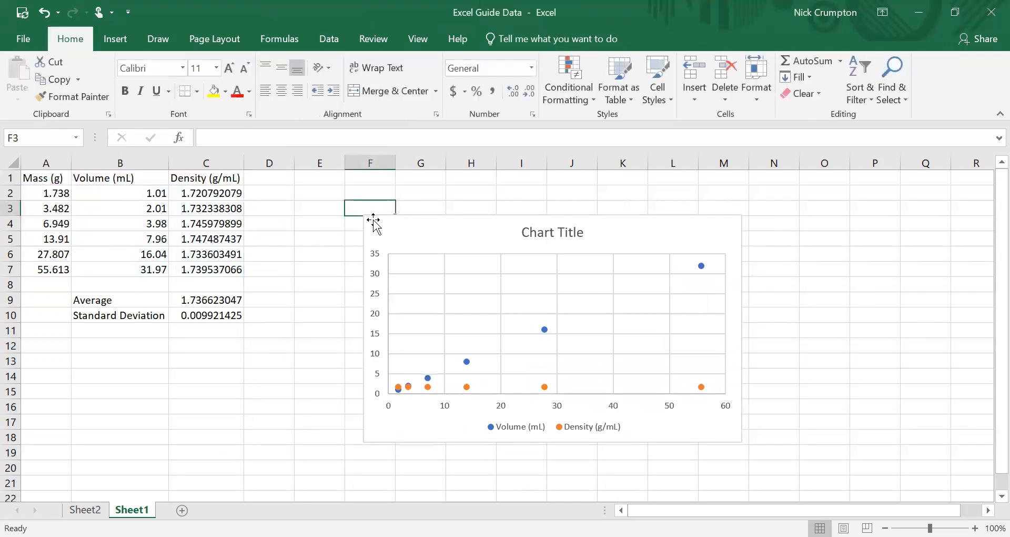
- Delete the scatter chart that plots both volume and density against mass
{"action": "left_click", "coordinate": [437, 228]}
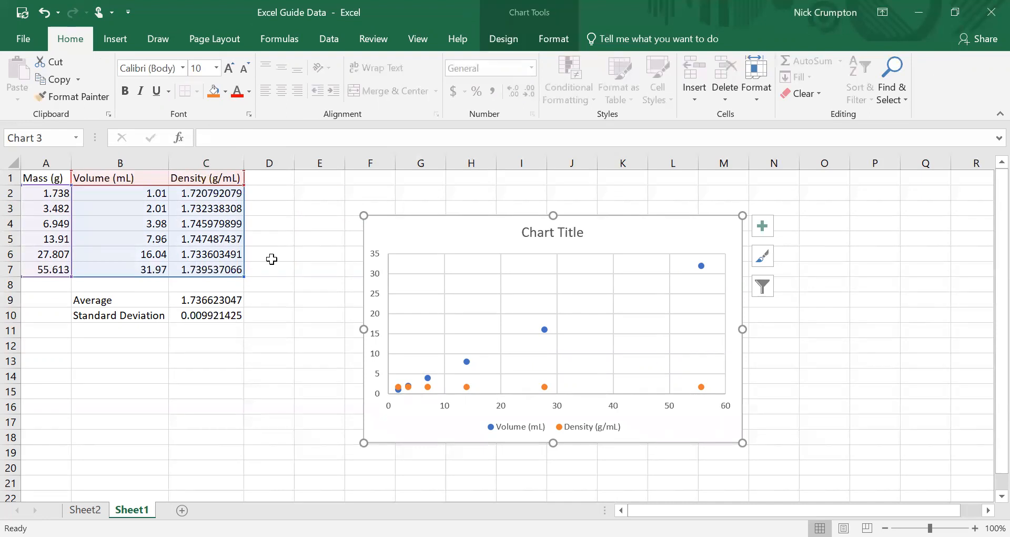
{"action": "key", "text": "Delete"}
{"action": "left_click", "coordinate": [435, 227]}
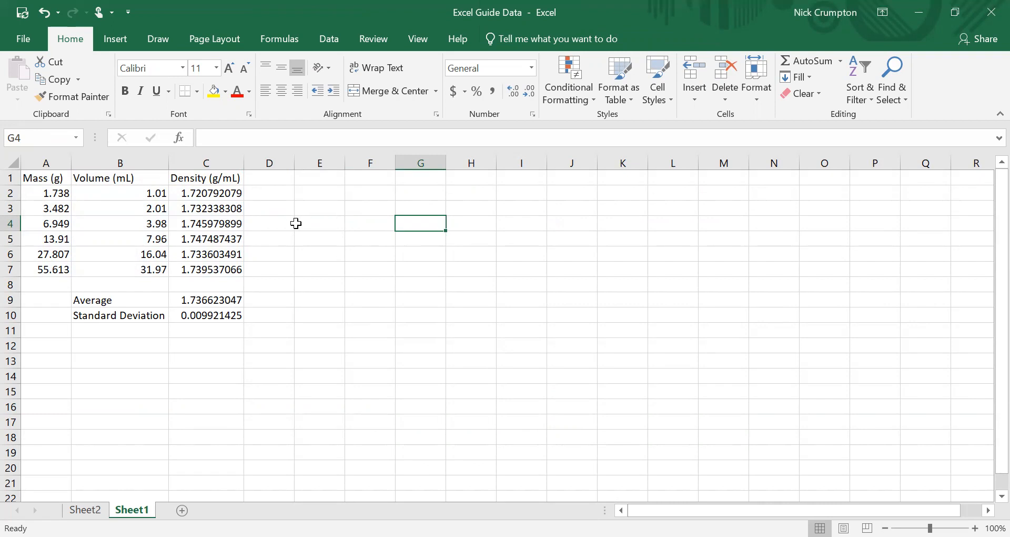
- Insert a scatter chart of the mass and volume values in A2:B7 and place it beside the data table
{"action": "left_click_drag", "start_coordinate": [52, 194], "coordinate": [124, 268]}
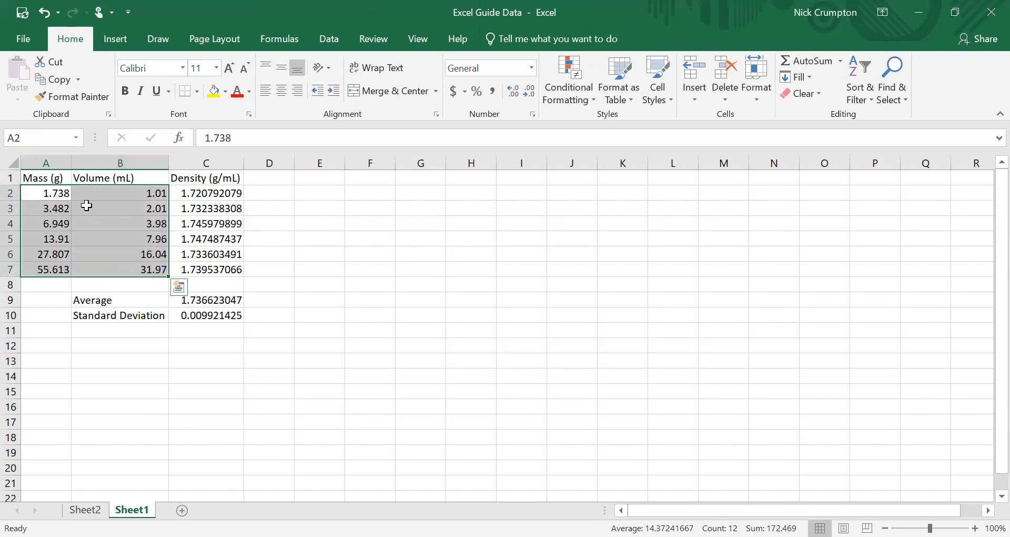
{"action": "left_click", "coordinate": [116, 42]}
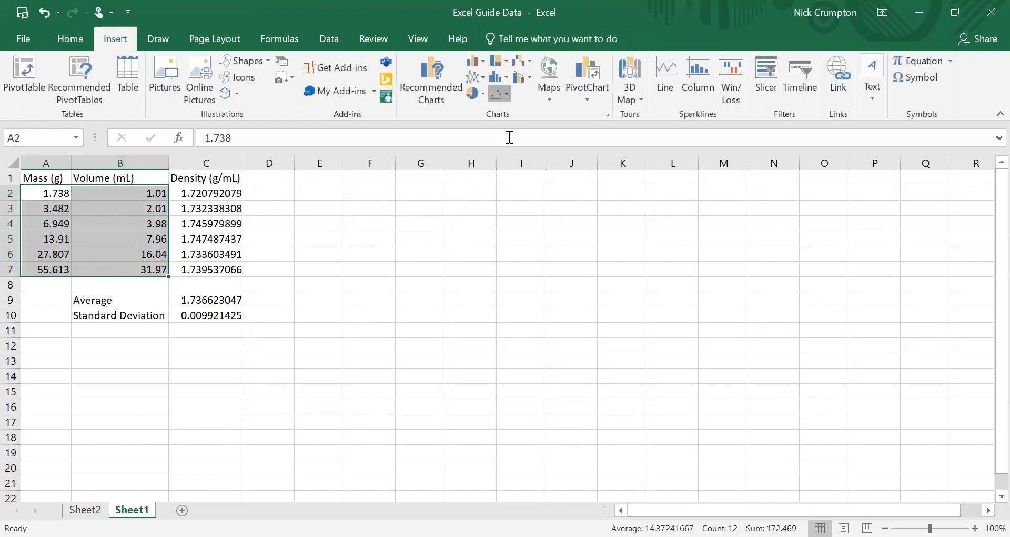
{"action": "left_click", "coordinate": [510, 138]}
{"action": "left_click_drag", "start_coordinate": [444, 230], "coordinate": [447, 210]}
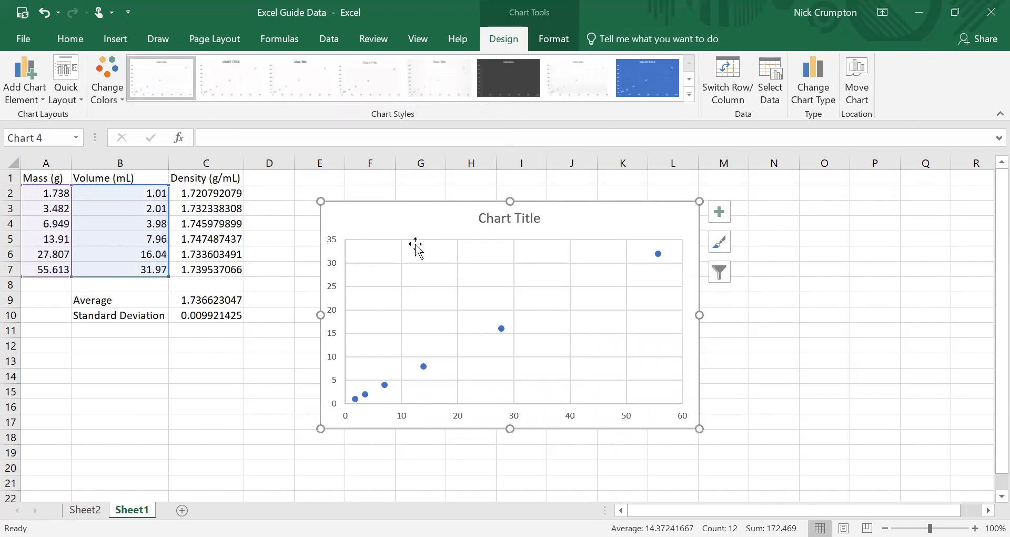
- Change the scatter chart's title to "Density of an Unknown Metal"
{"action": "left_click", "coordinate": [493, 218]}
{"action": "left_click", "coordinate": [493, 219]}
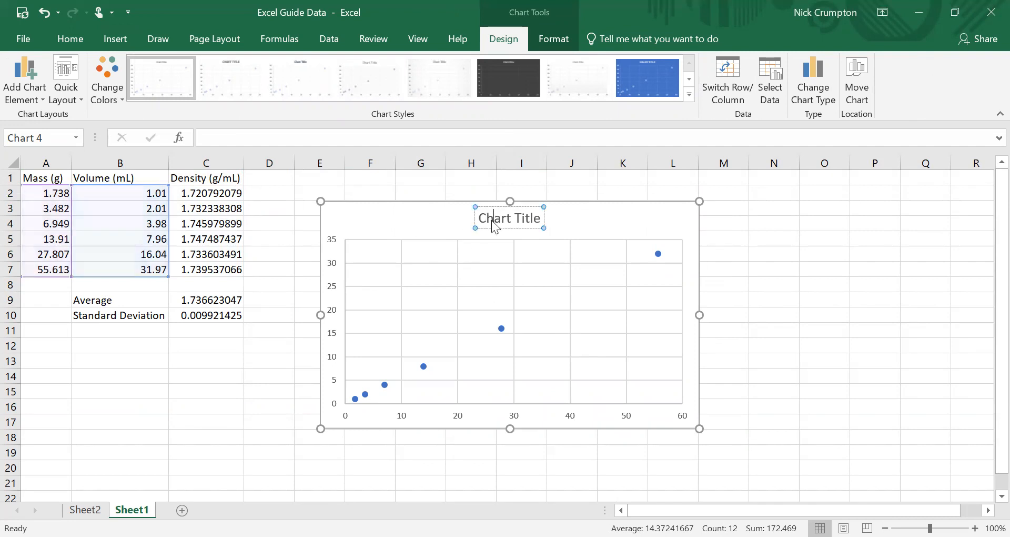
{"action": "triple_click", "coordinate": [492, 220]}
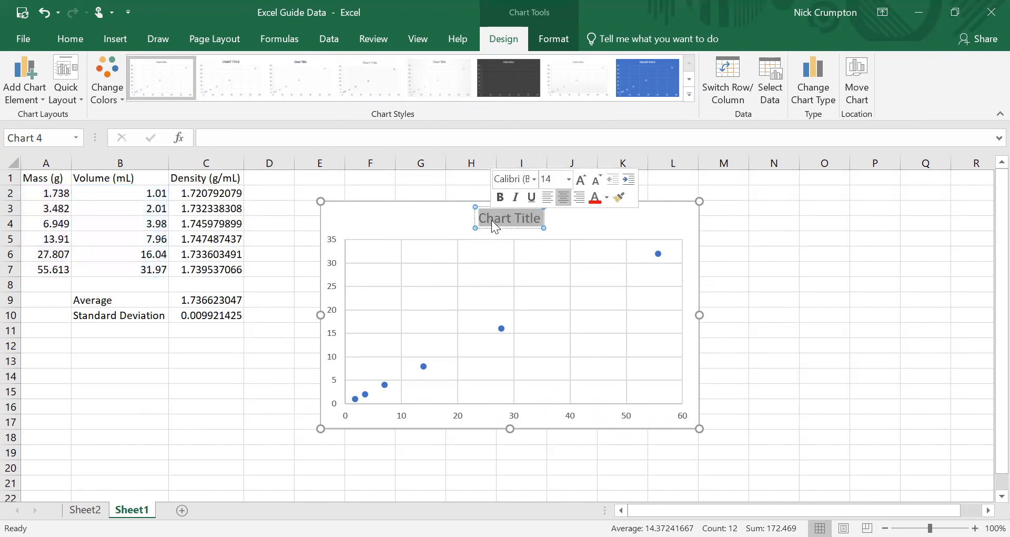
{"action": "type", "text": "Density of an Unknown"}
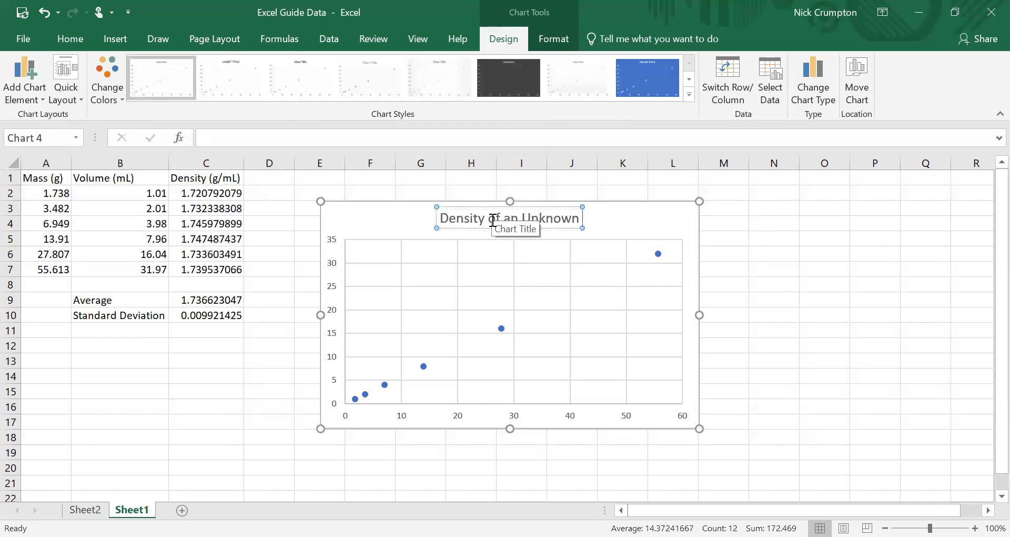
{"action": "type", "text": " Metal"}
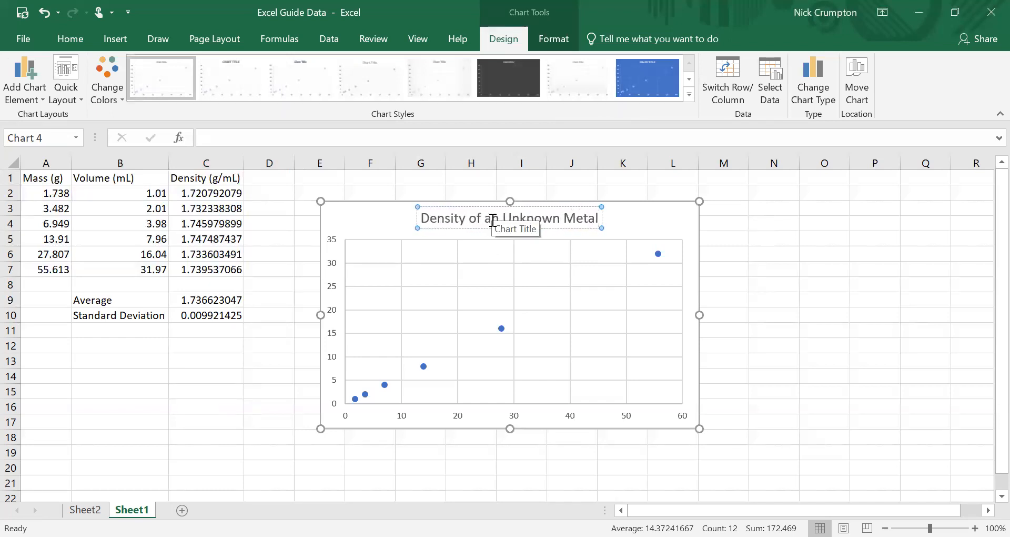
{"action": "left_click", "coordinate": [333, 221]}
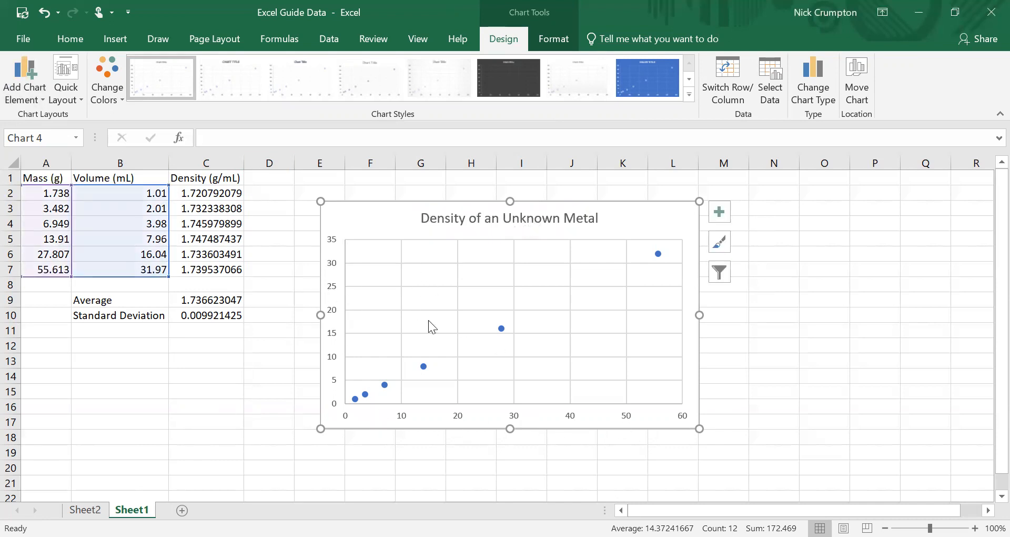
{"action": "left_click", "coordinate": [30, 106]}
{"action": "left_click", "coordinate": [822, 289]}
{"action": "left_click", "coordinate": [854, 298]}
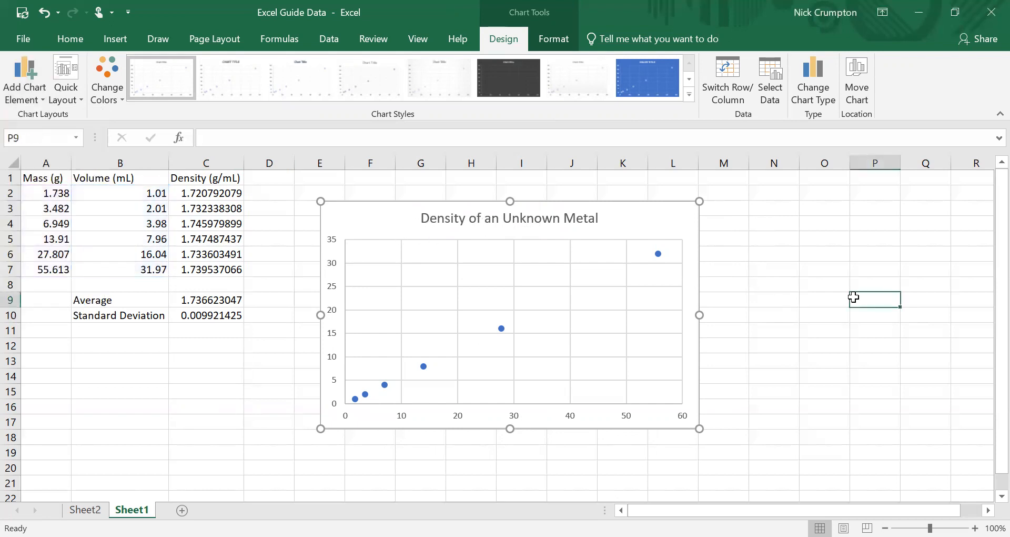
- Add a primary horizontal and a primary vertical axis title to the scatter chart
{"action": "left_click", "coordinate": [659, 216]}
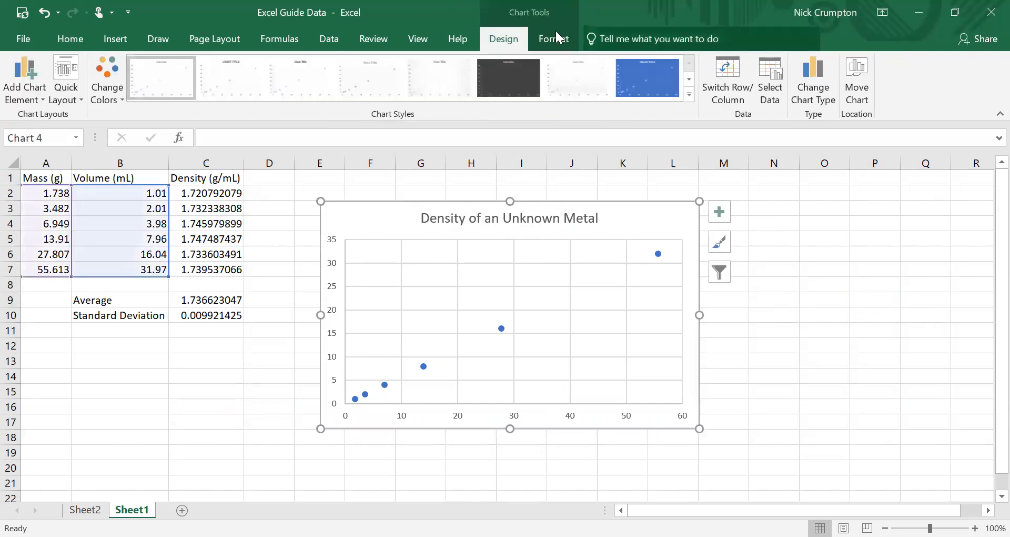
{"action": "key", "text": "Escape"}
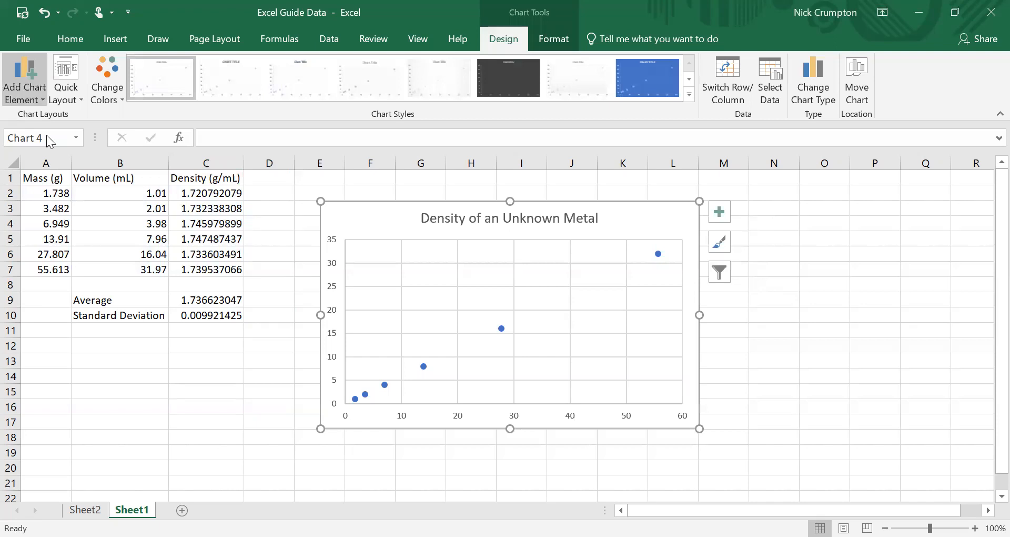
{"action": "mouse_move", "coordinate": [46, 135]}
{"action": "left_click", "coordinate": [139, 139]}
{"action": "left_click", "coordinate": [12, 97]}
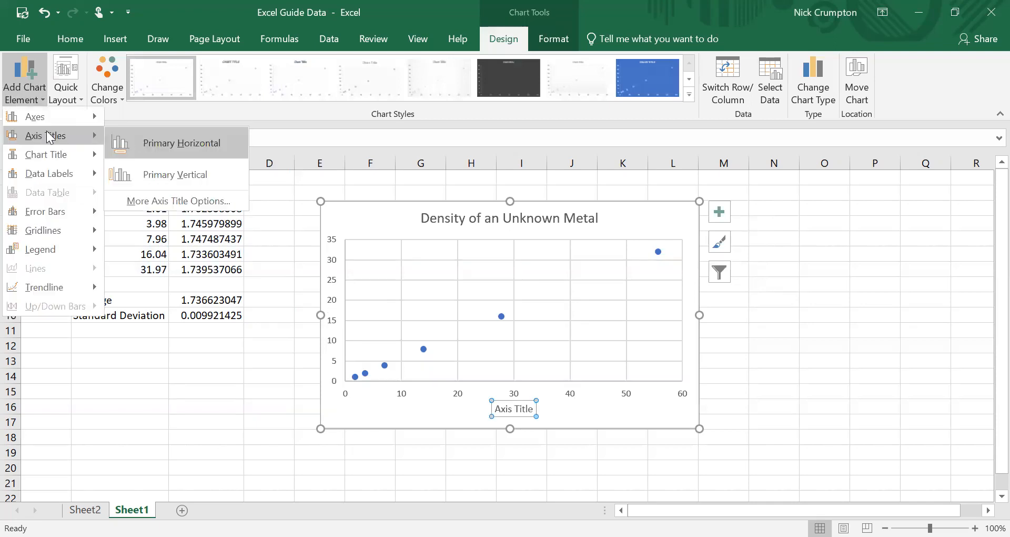
{"action": "key", "text": "v"}
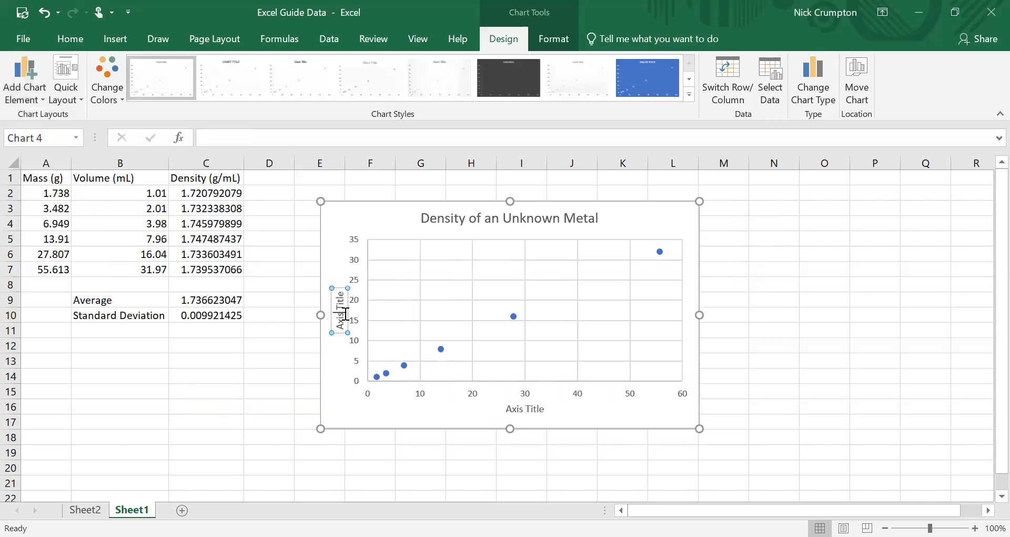
- Label the chart's vertical axis "Mass (g)" and its horizontal axis "Volume (mL)"
{"action": "triple_click", "coordinate": [345, 314]}
{"action": "type", "text": "Mass (g)"}
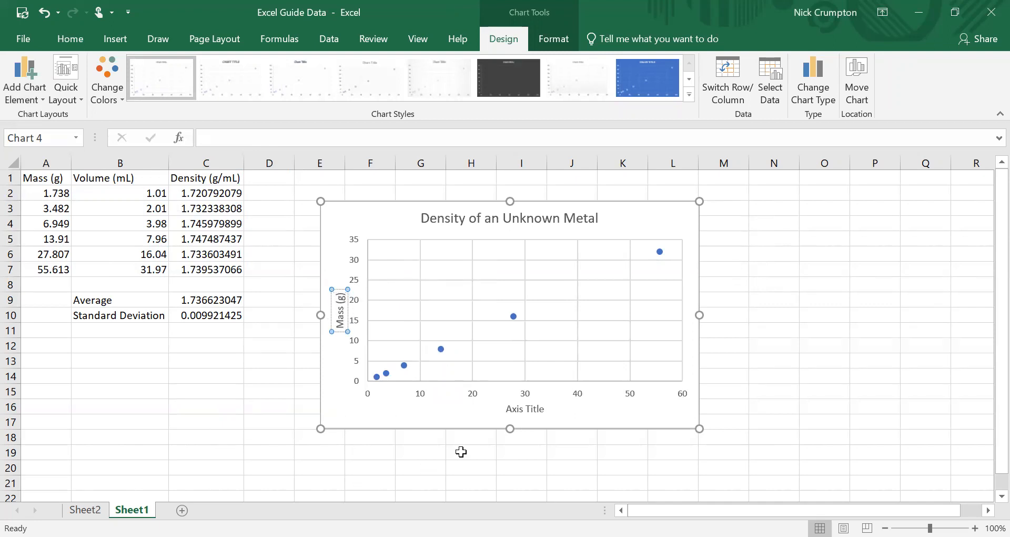
{"action": "triple_click", "coordinate": [519, 409]}
{"action": "type", "text": "Volume (m"}
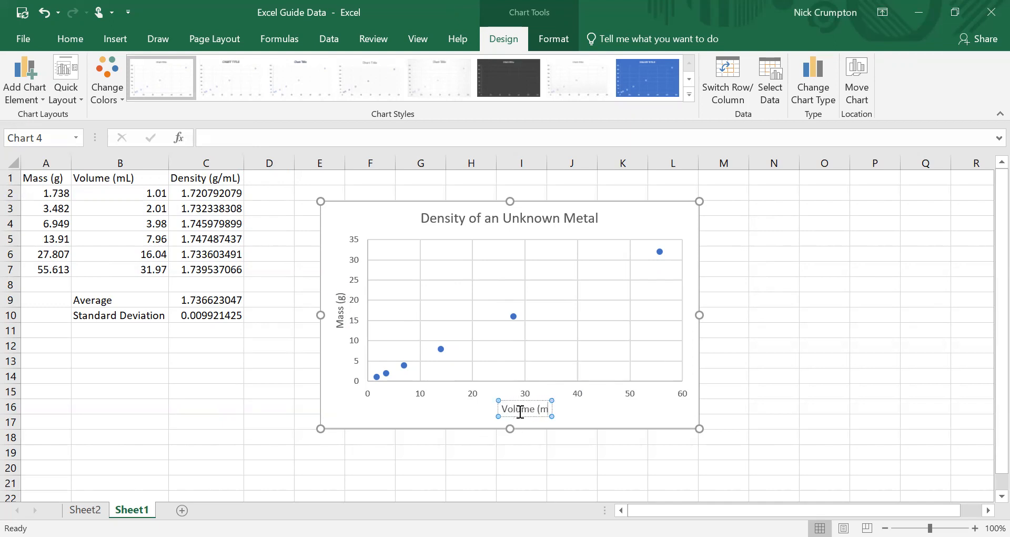
{"action": "type", "text": "L)"}
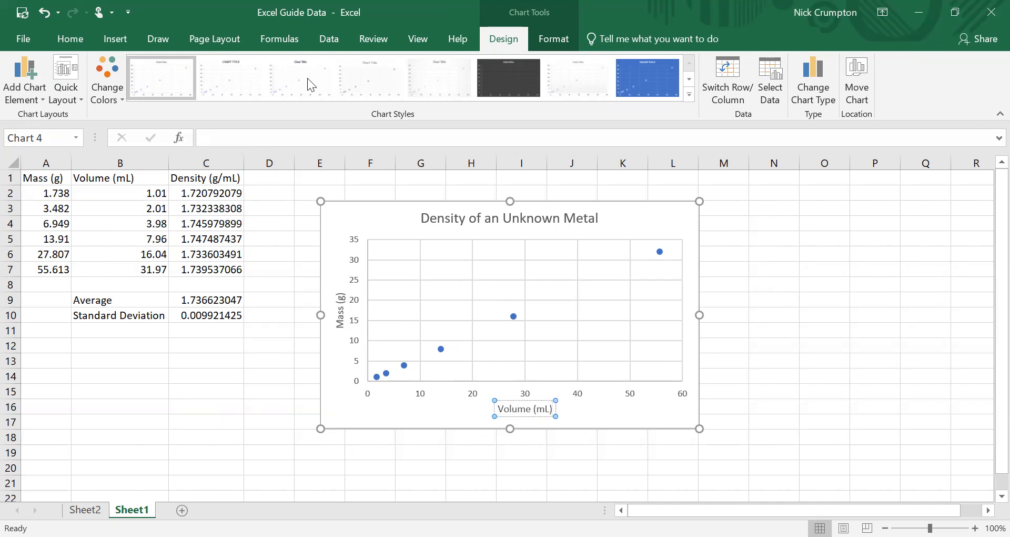
{"action": "left_click", "coordinate": [354, 207]}
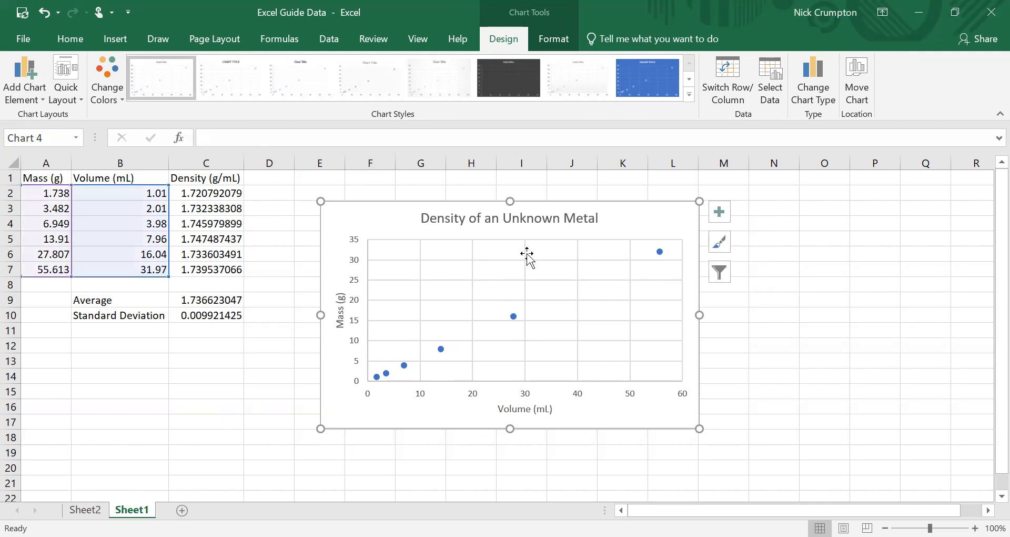
- Move the chart up beside the data table so its upper edge is level with row 1
{"action": "left_click_drag", "start_coordinate": [396, 222], "coordinate": [371, 215]}
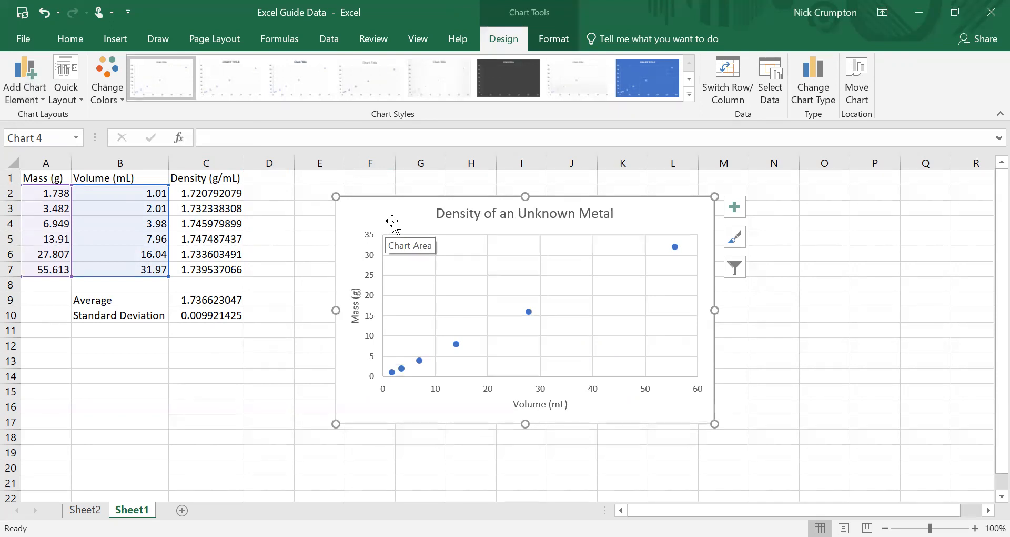
{"action": "left_click_drag", "start_coordinate": [401, 216], "coordinate": [366, 213]}
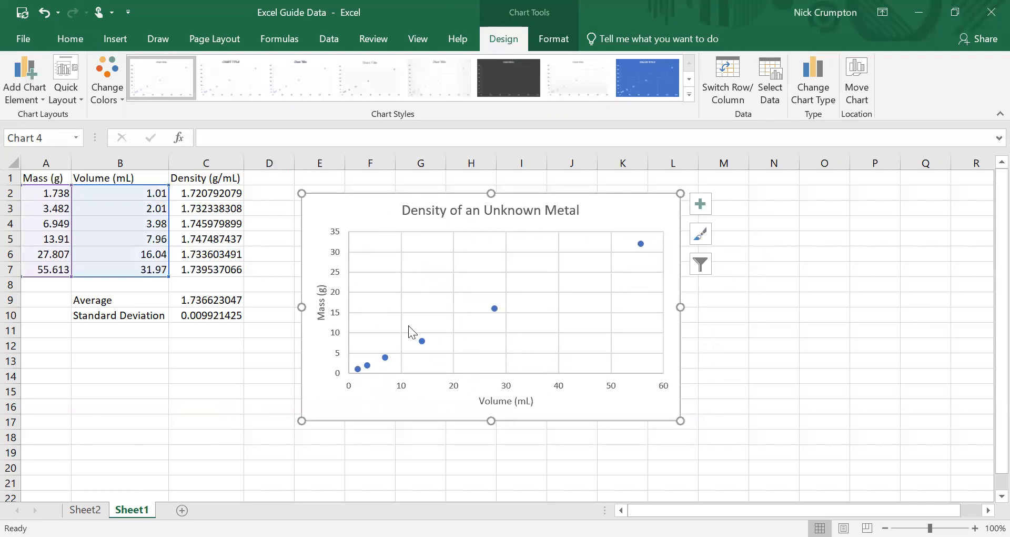
{"action": "left_click_drag", "start_coordinate": [332, 213], "coordinate": [378, 205]}
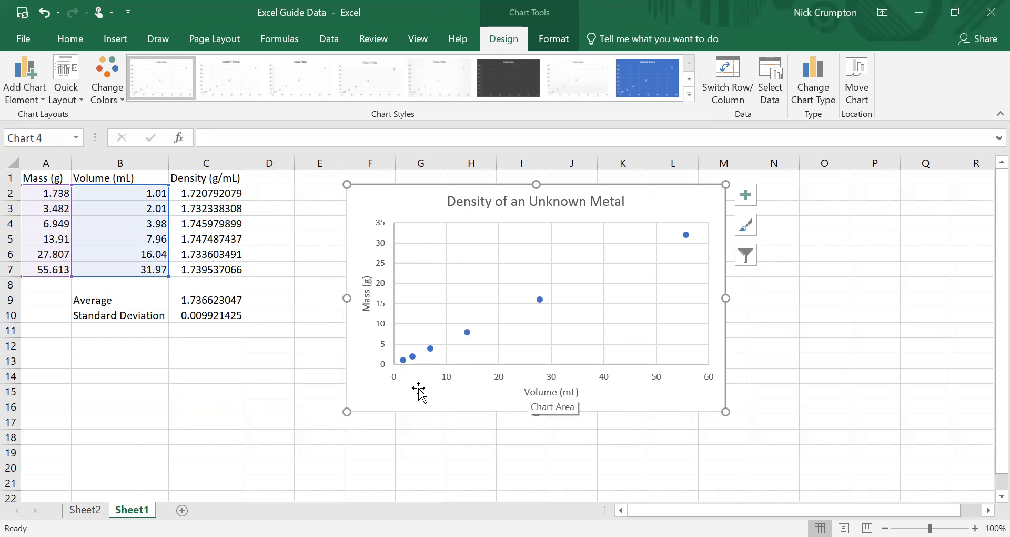
{"action": "left_click_drag", "start_coordinate": [372, 221], "coordinate": [342, 215]}
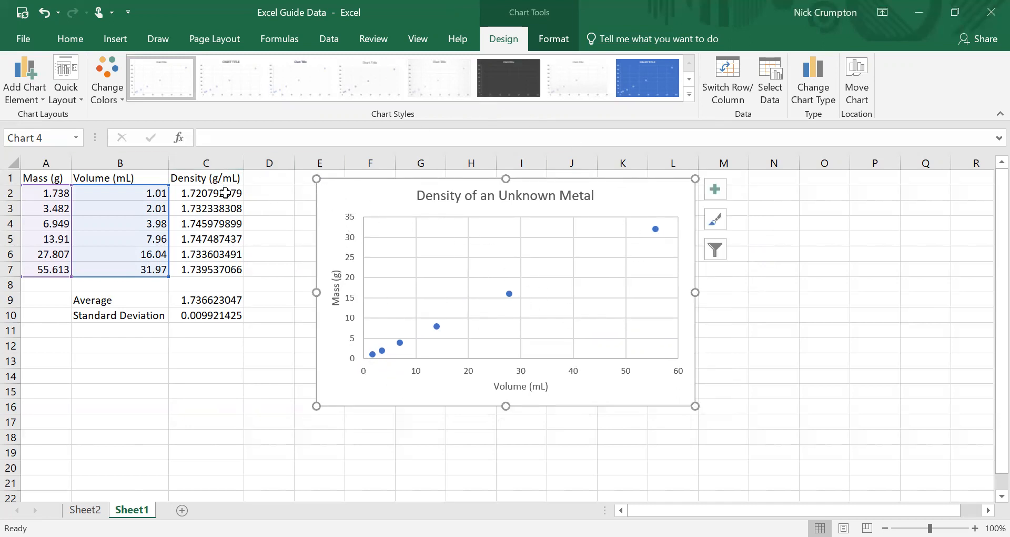
- Add a linear trendline to the chart and display its equation and R-squared value
{"action": "left_click", "coordinate": [33, 103]}
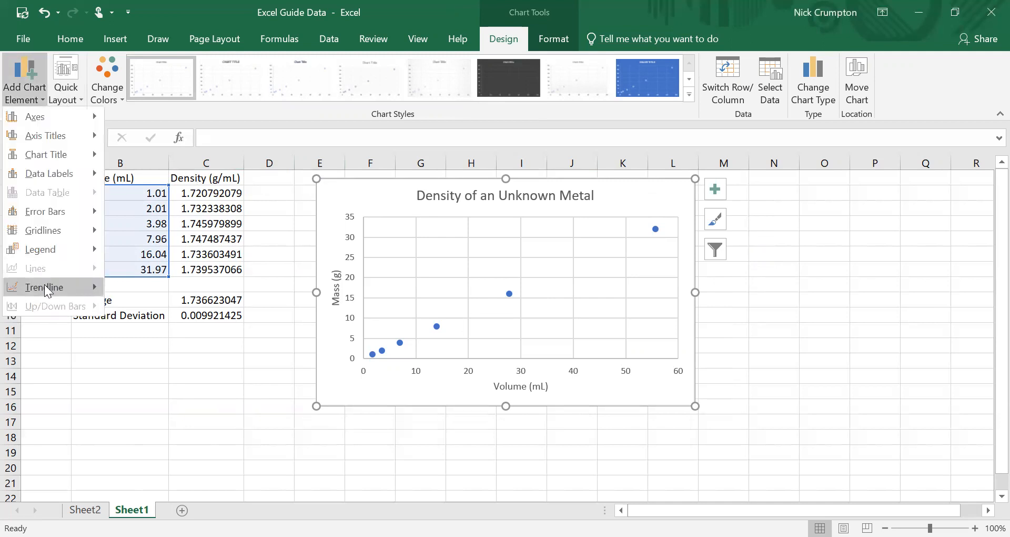
{"action": "mouse_move", "coordinate": [48, 275]}
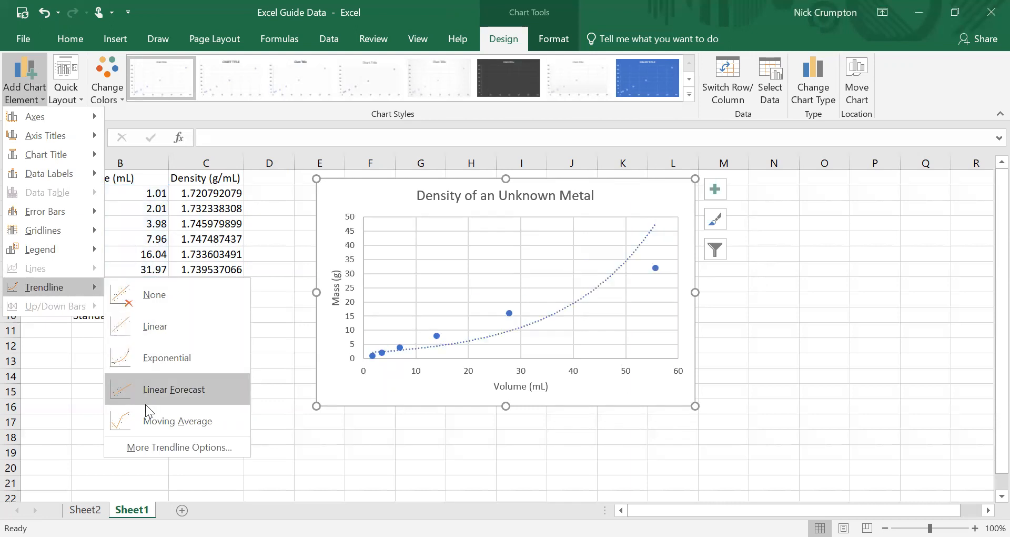
{"action": "left_click", "coordinate": [154, 444]}
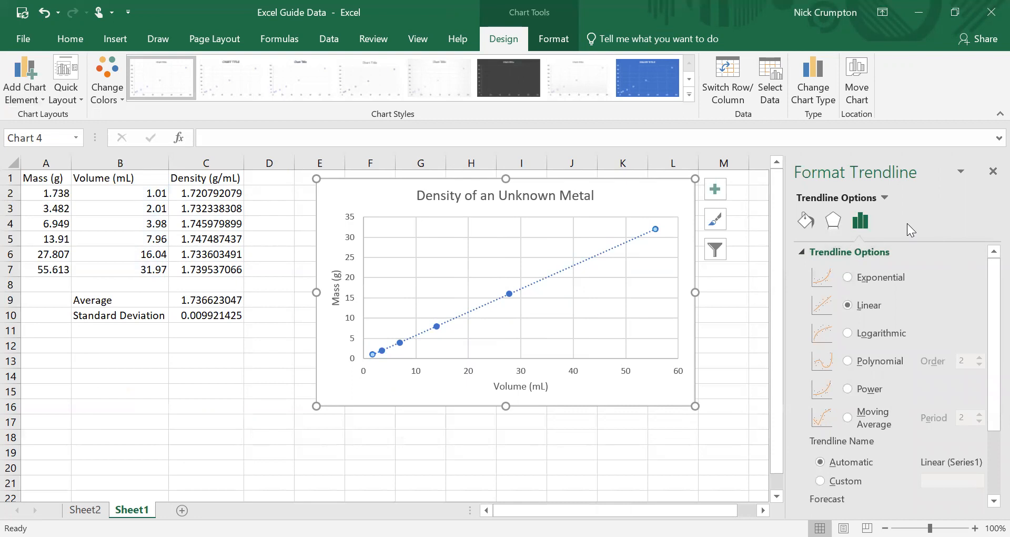
{"action": "scroll", "coordinate": [917, 314], "scroll_direction": "down", "scroll_amount": 3}
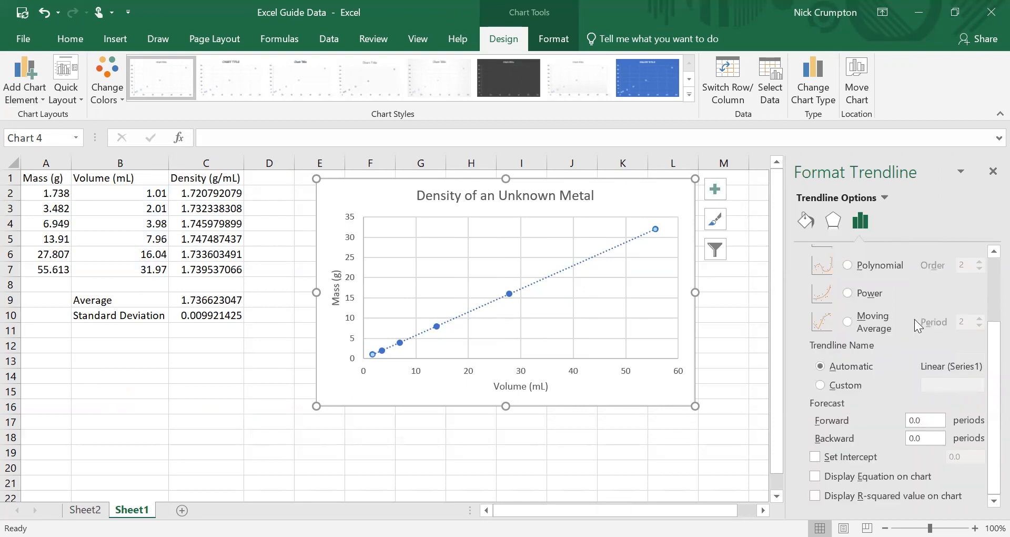
{"action": "left_click", "coordinate": [876, 477]}
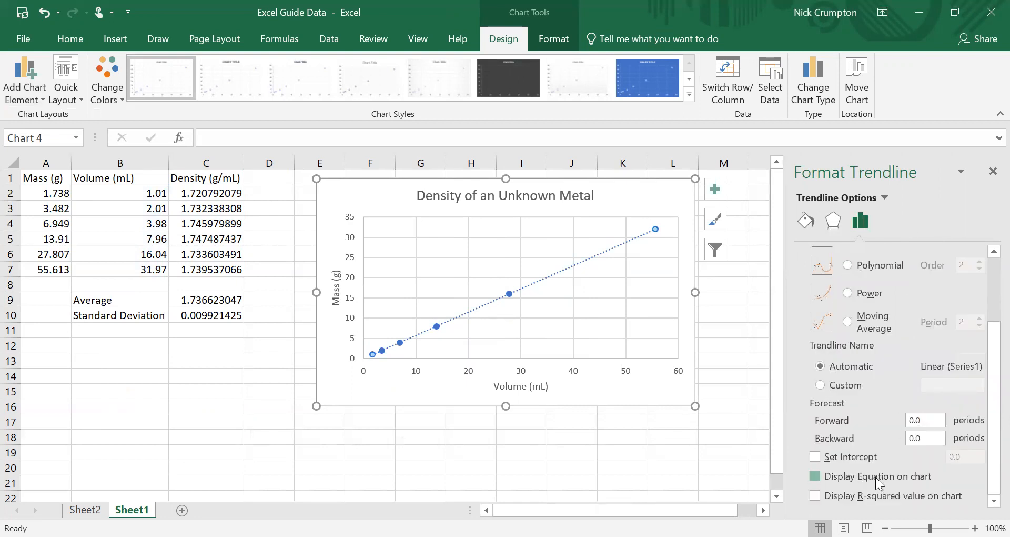
{"action": "left_click", "coordinate": [833, 497]}
- Move the equation label beside the chart title and shift the chart slightly closer to the data table
{"action": "left_click_drag", "start_coordinate": [591, 230], "coordinate": [624, 188]}
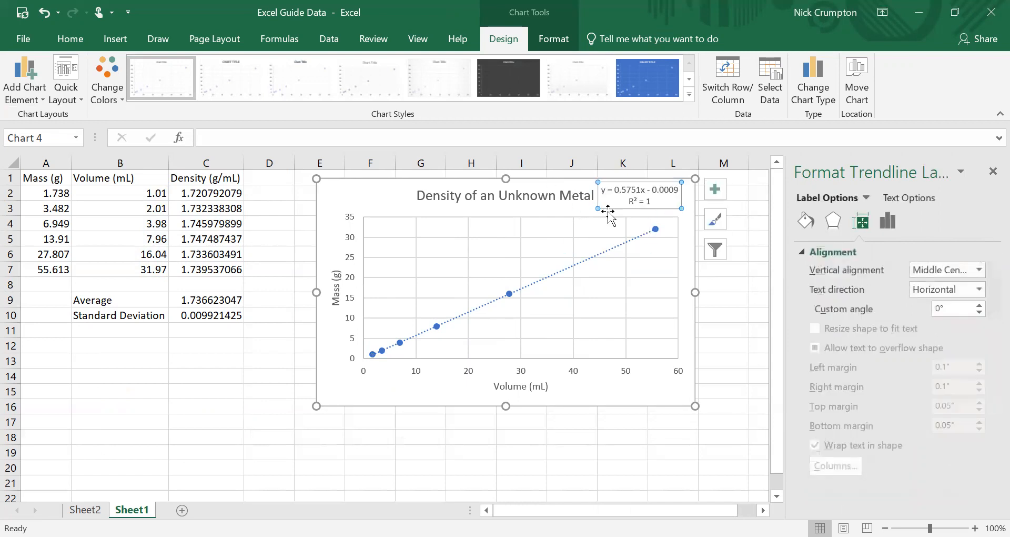
{"action": "left_click_drag", "start_coordinate": [379, 198], "coordinate": [356, 202]}
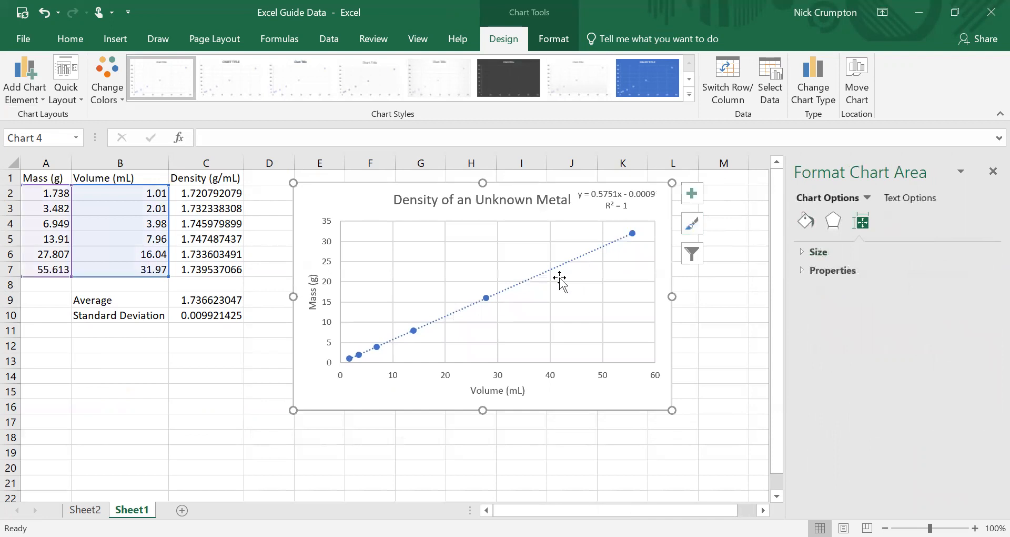
{"action": "left_click", "coordinate": [761, 288]}
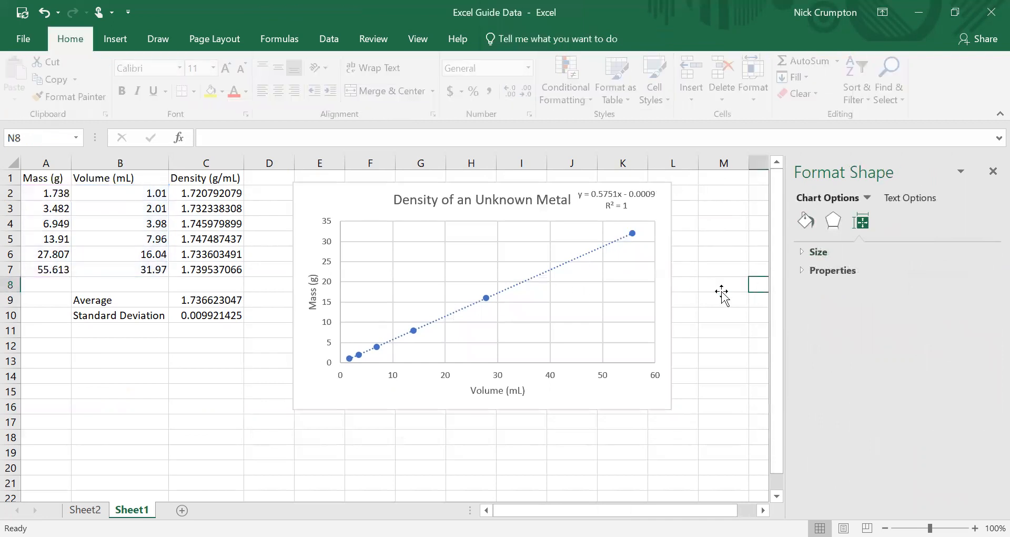
- Delete the linear trendline from the chart
{"action": "left_click", "coordinate": [569, 261]}
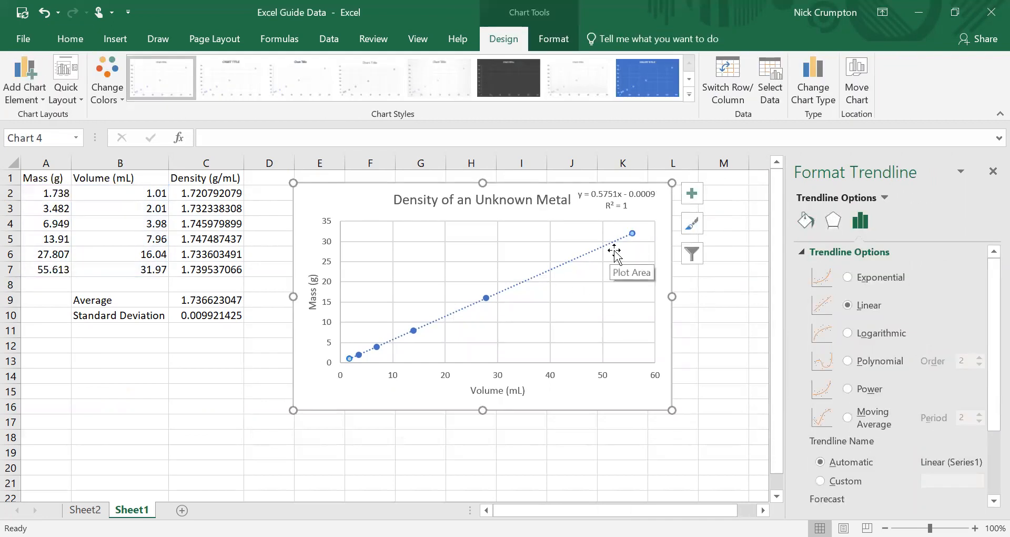
{"action": "key", "text": "Delete"}
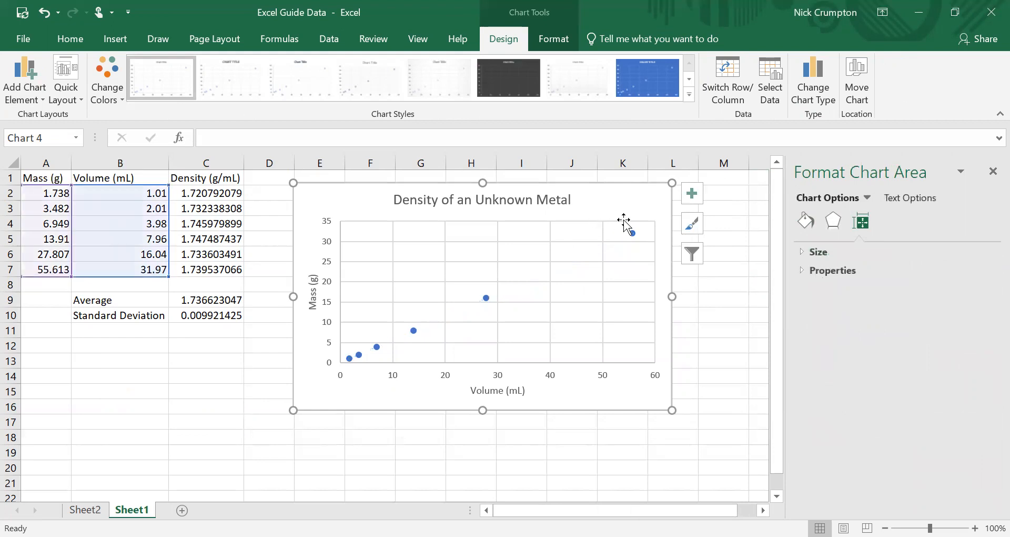
{"action": "left_click", "coordinate": [717, 206]}
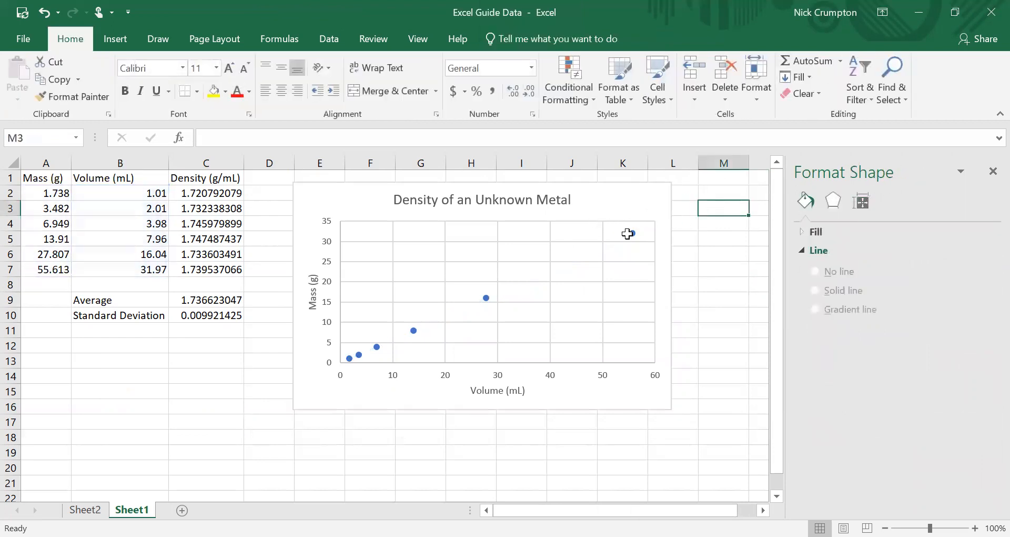
- Add a linear trendline to the plotted data series, showing its equation and R-squared value on the chart
{"action": "left_click", "coordinate": [633, 234]}
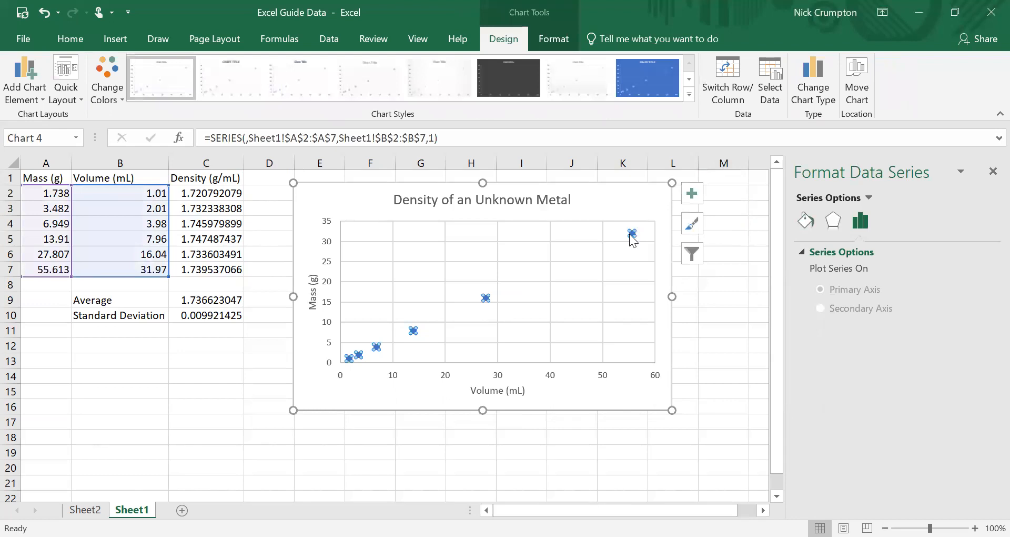
{"action": "right_click", "coordinate": [633, 239]}
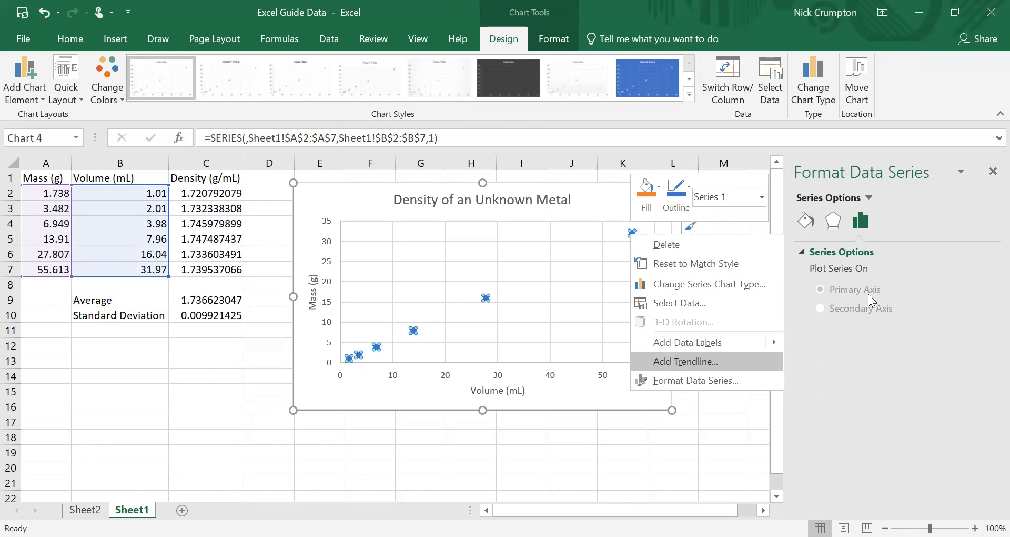
{"action": "key", "text": "Return"}
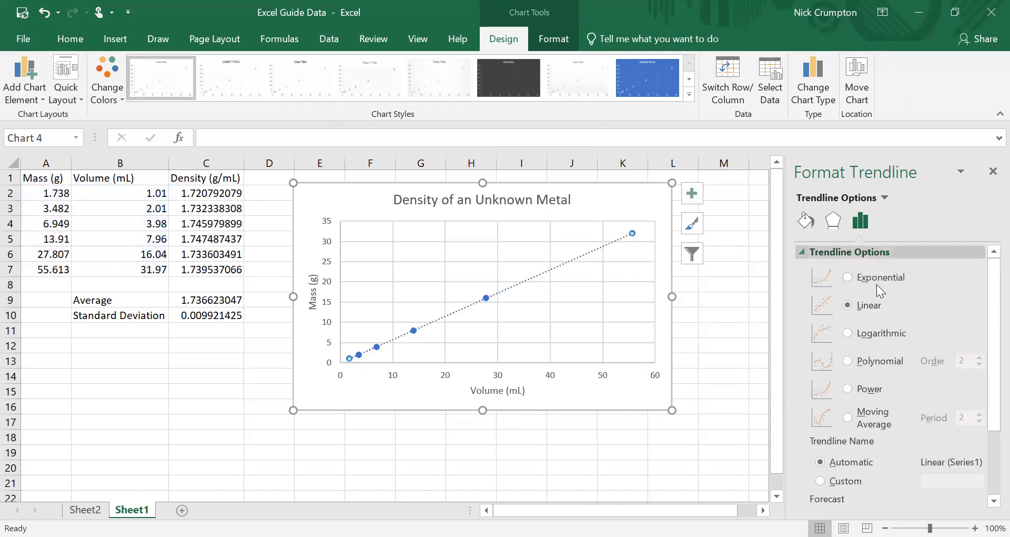
{"action": "scroll", "coordinate": [902, 305], "scroll_direction": "down", "scroll_amount": 3}
{"action": "left_click", "coordinate": [863, 476]}
{"action": "left_click", "coordinate": [863, 495]}
- Place the trendline equation label above the plot beside the title, and move the chart closer to the density column
{"action": "left_click", "coordinate": [565, 231]}
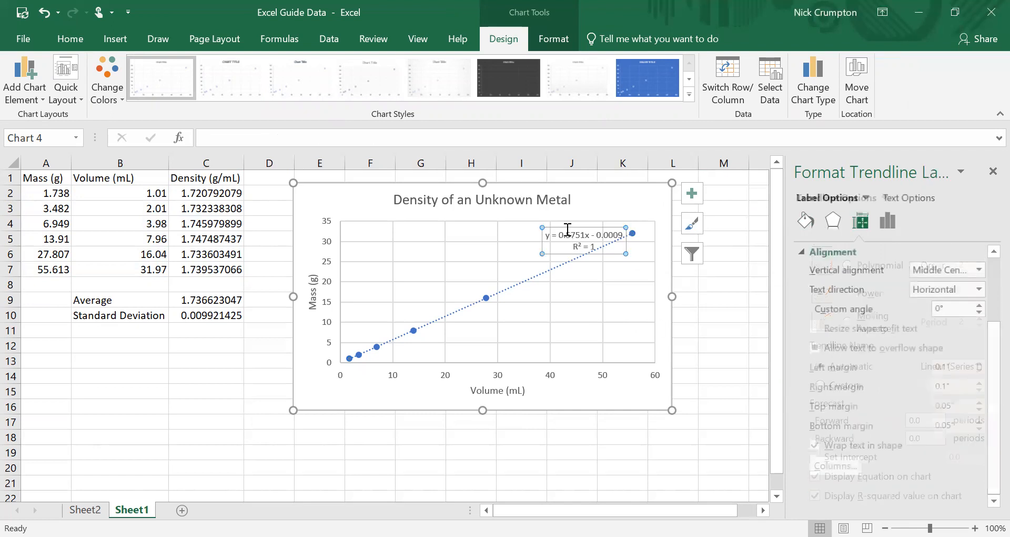
{"action": "left_click_drag", "start_coordinate": [565, 231], "coordinate": [597, 196]}
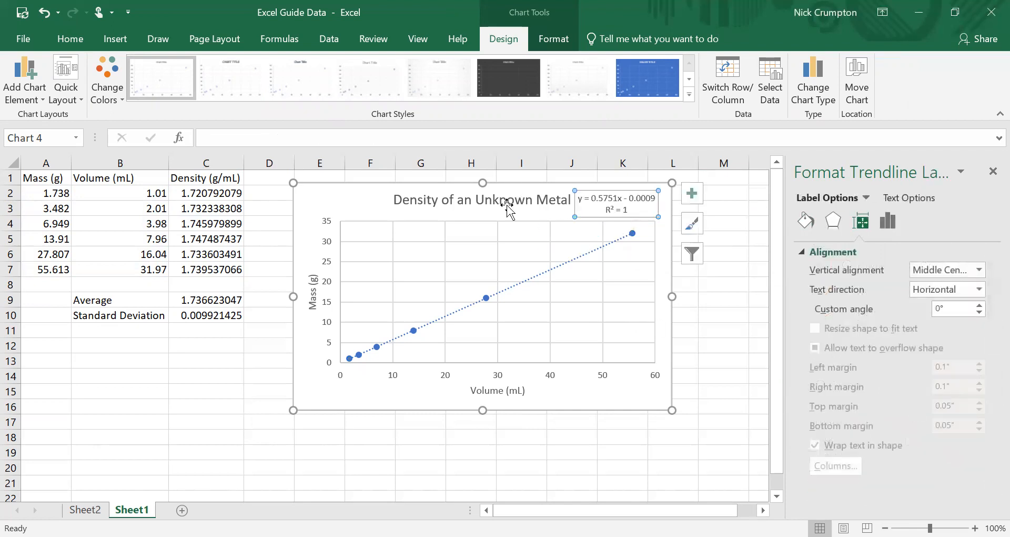
{"action": "left_click", "coordinate": [352, 200]}
{"action": "left_click_drag", "start_coordinate": [333, 179], "coordinate": [303, 178]}
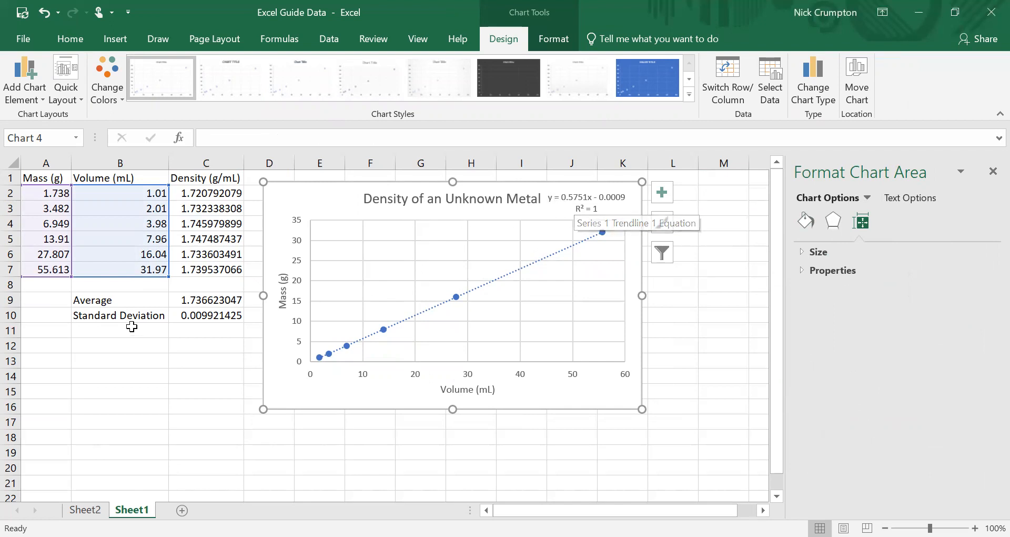
- Compare the average density in C9 with the equation and trendline shown on the scatter chart
{"action": "left_click", "coordinate": [184, 307]}
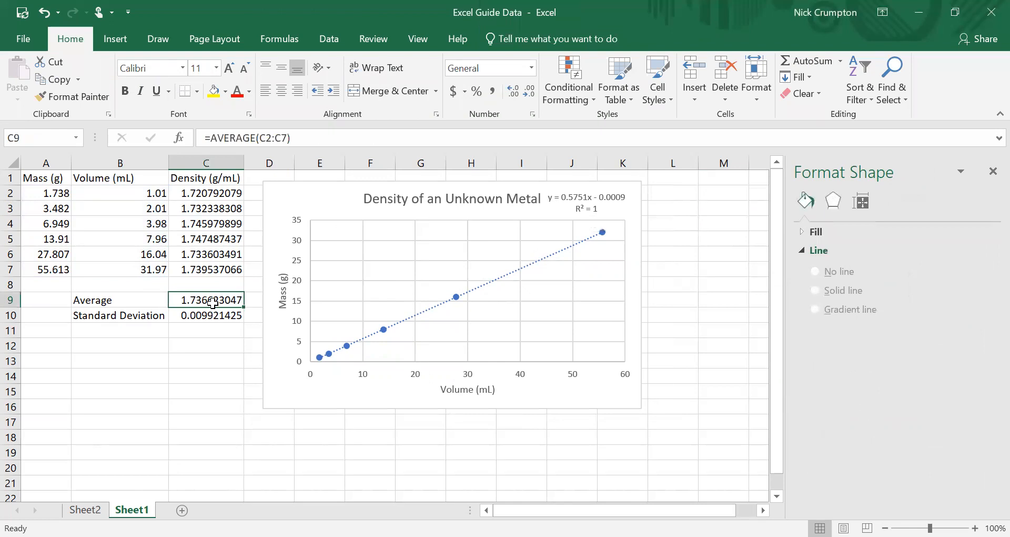
{"action": "left_click", "coordinate": [575, 197]}
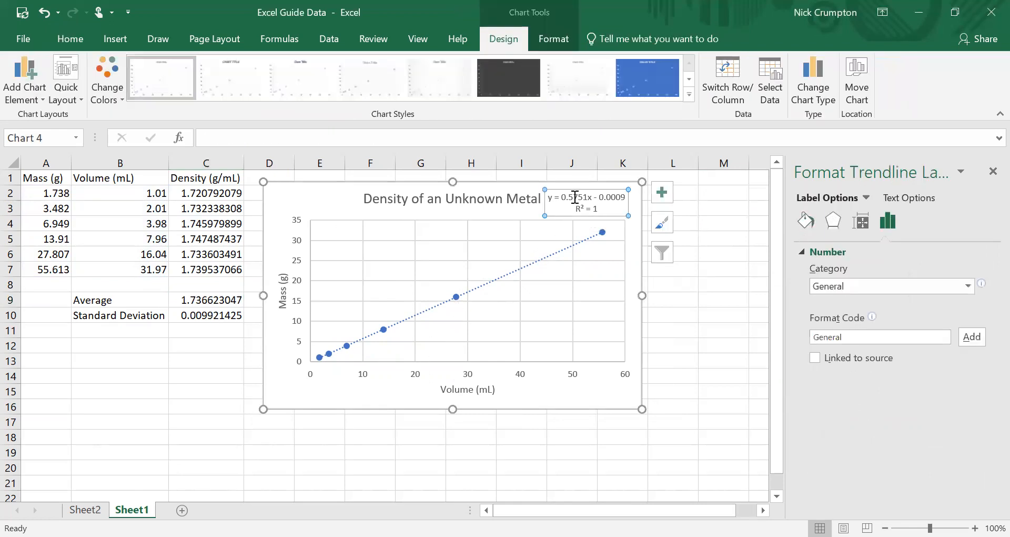
{"action": "left_click", "coordinate": [318, 198]}
{"action": "left_click", "coordinate": [684, 311]}
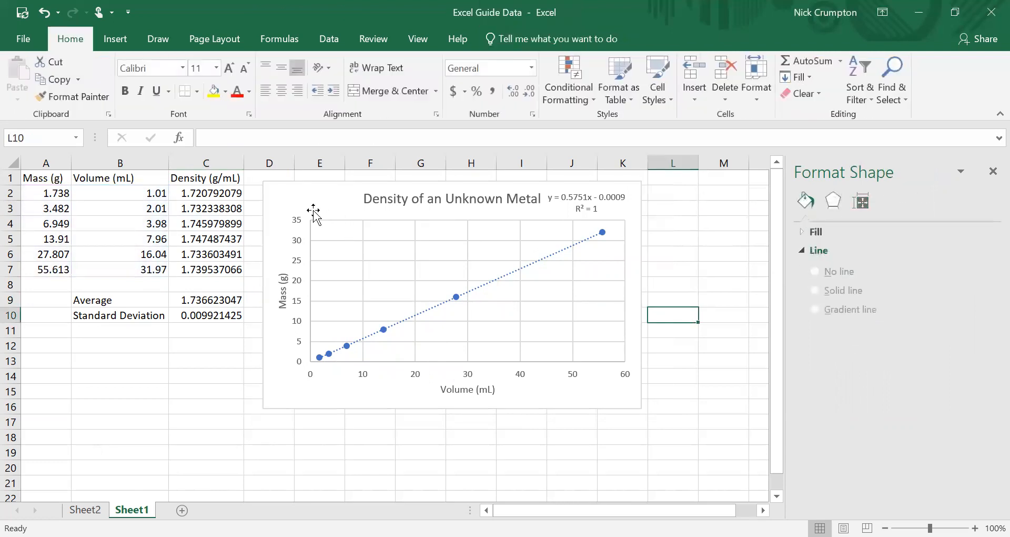
{"action": "left_click", "coordinate": [314, 210]}
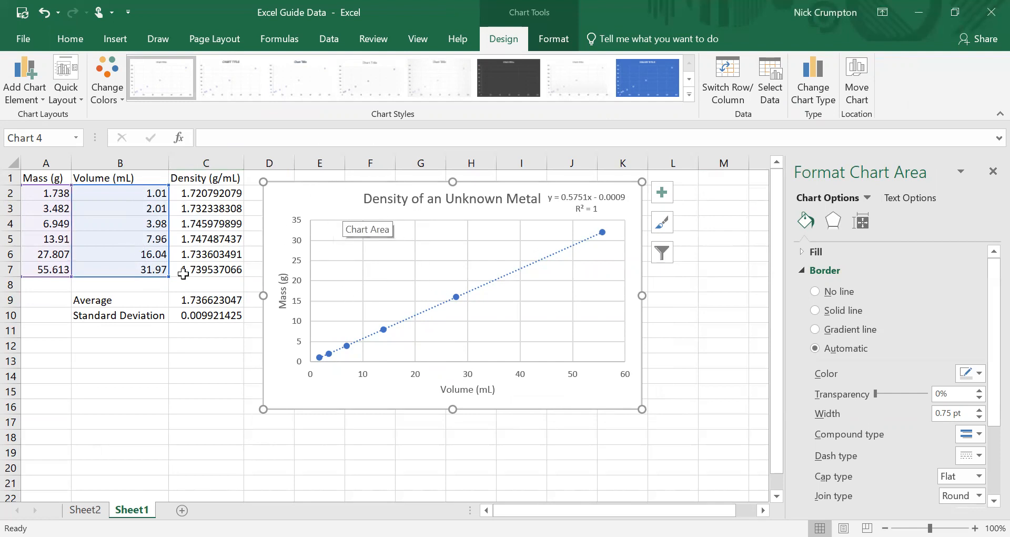
{"action": "left_click", "coordinate": [457, 303]}
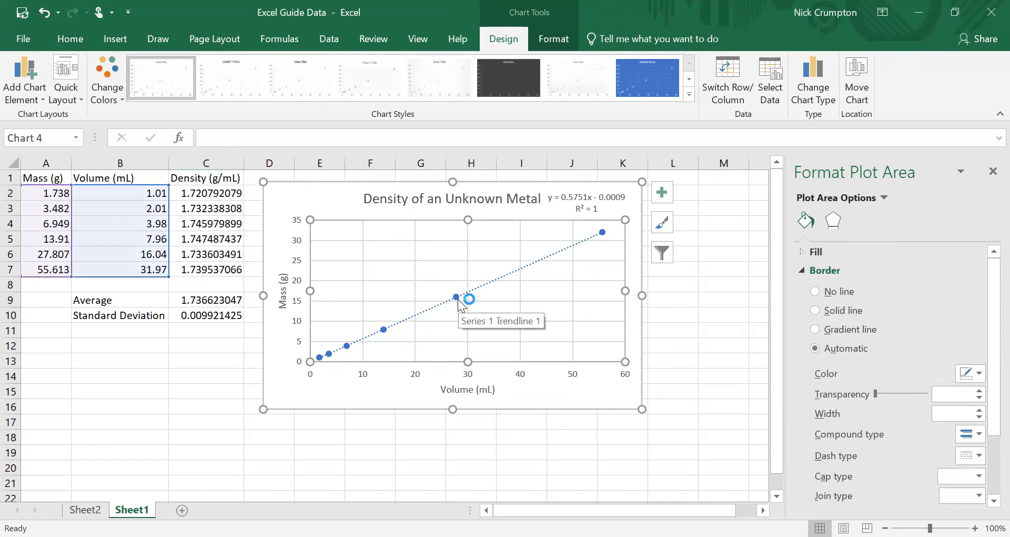
{"action": "left_click", "coordinate": [459, 303]}
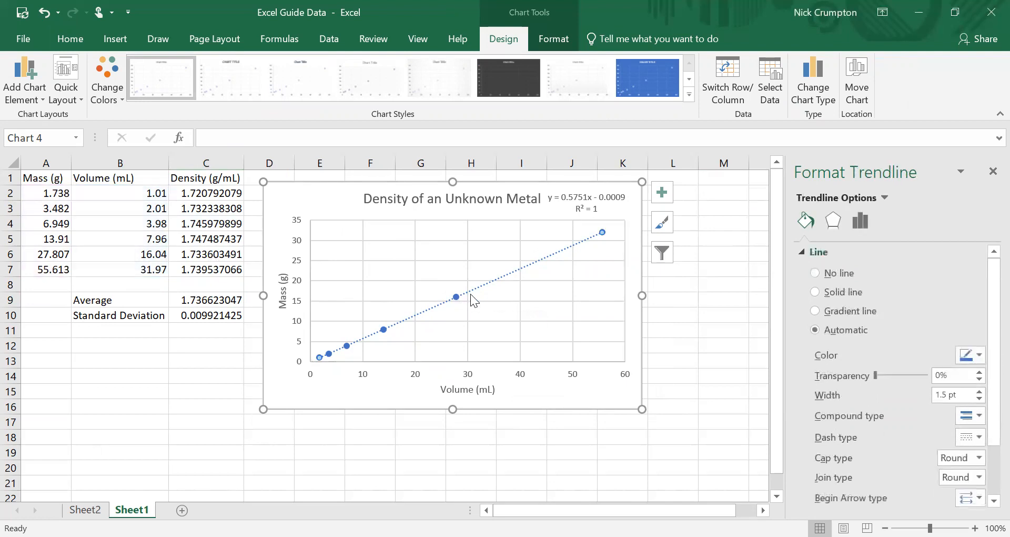
- Shift the chart slightly away from the data table and delete its linear trendline
{"action": "left_click_drag", "start_coordinate": [341, 209], "coordinate": [369, 207]}
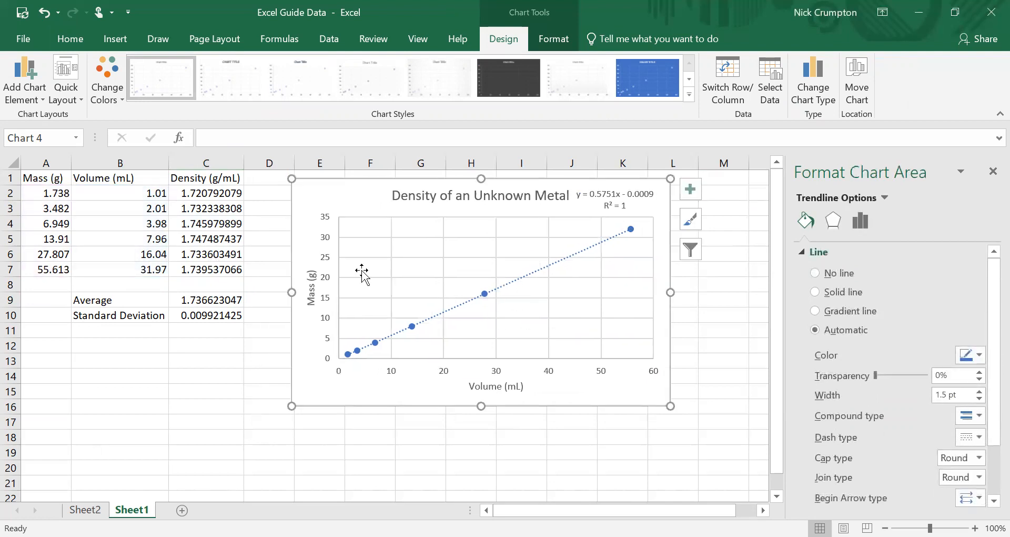
{"action": "left_click", "coordinate": [436, 313]}
{"action": "left_click", "coordinate": [437, 314]}
{"action": "left_click", "coordinate": [451, 310]}
{"action": "key", "text": "Delete"}
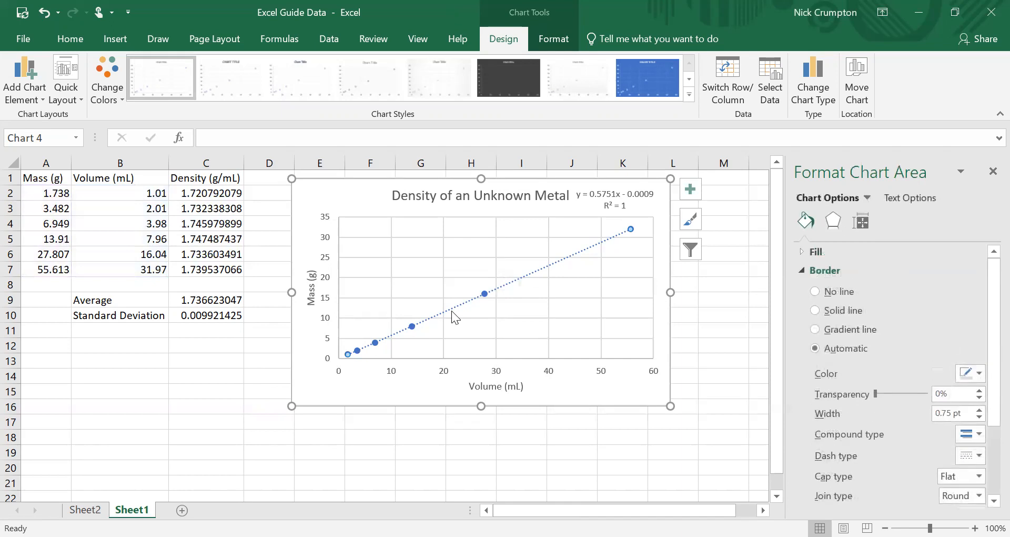
- Check the coordinates of the plotted points and the chart axes against the mass and volume columns
{"action": "mouse_move", "coordinate": [484, 295]}
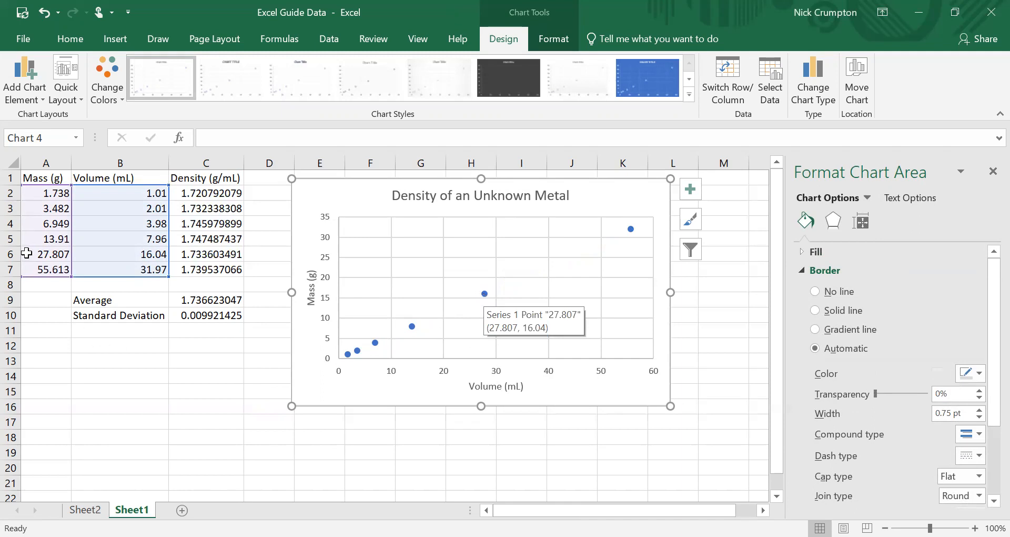
{"action": "left_click", "coordinate": [269, 208]}
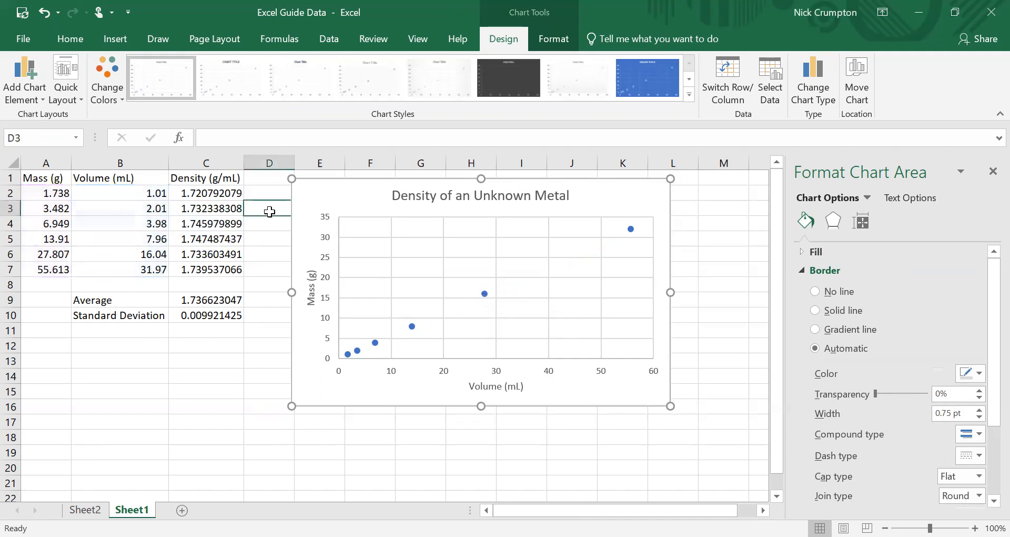
{"action": "left_click", "coordinate": [316, 202]}
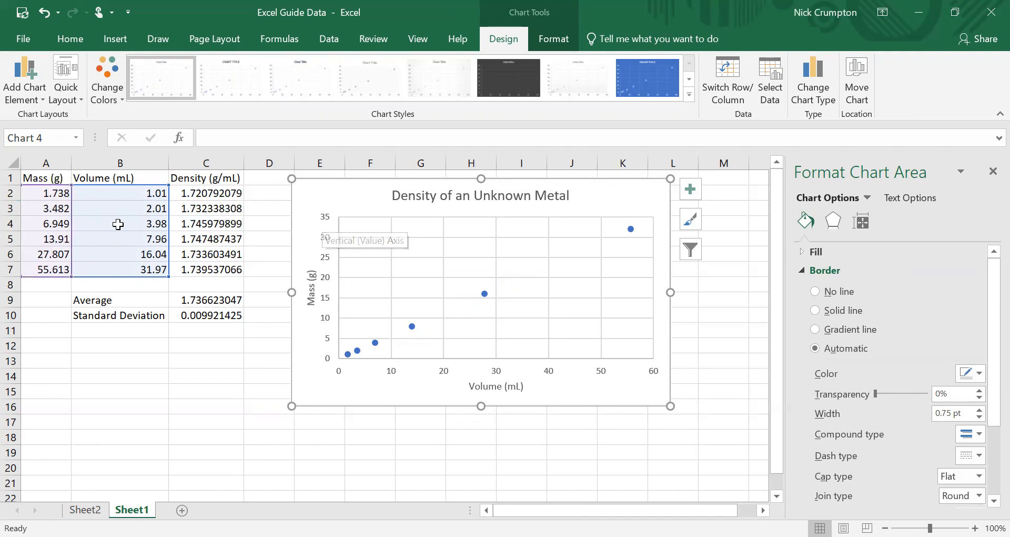
{"action": "left_click_drag", "start_coordinate": [362, 190], "coordinate": [396, 187]}
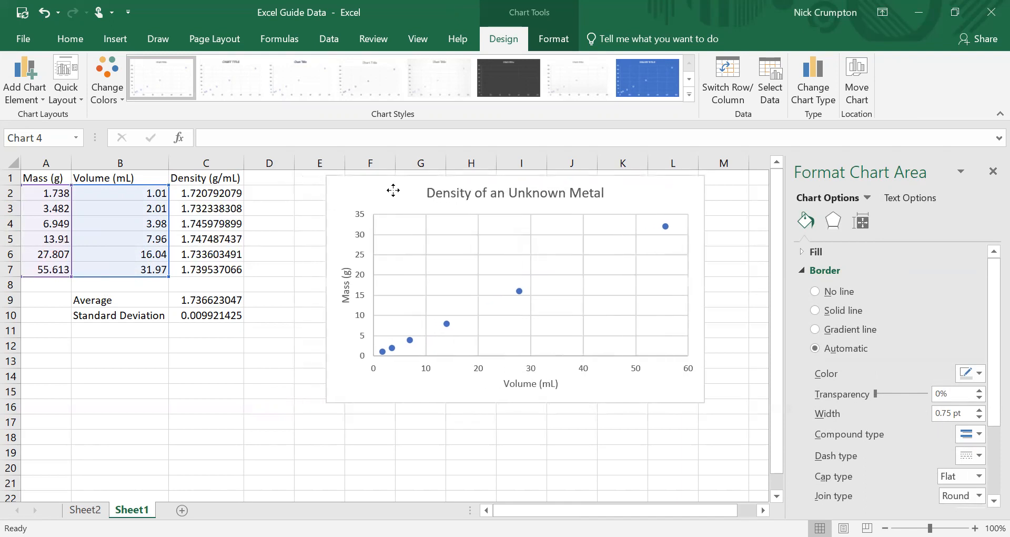
{"action": "left_click_drag", "start_coordinate": [50, 179], "coordinate": [50, 209]}
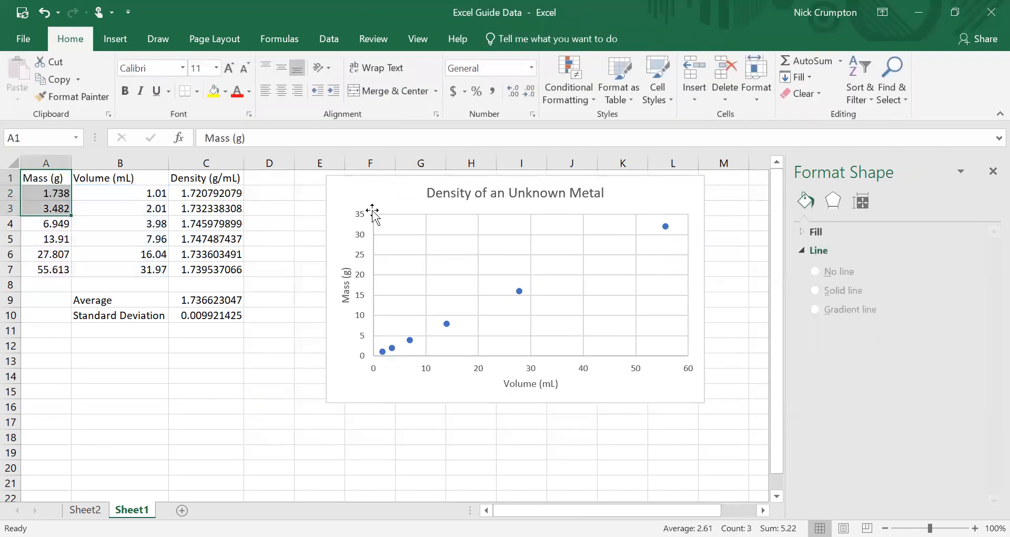
{"action": "left_click", "coordinate": [372, 215]}
{"action": "left_click", "coordinate": [274, 238]}
{"action": "left_click", "coordinate": [465, 277]}
- Move the chart below the data table so that it starts around row 18
{"action": "left_click_drag", "start_coordinate": [464, 277], "coordinate": [374, 297]}
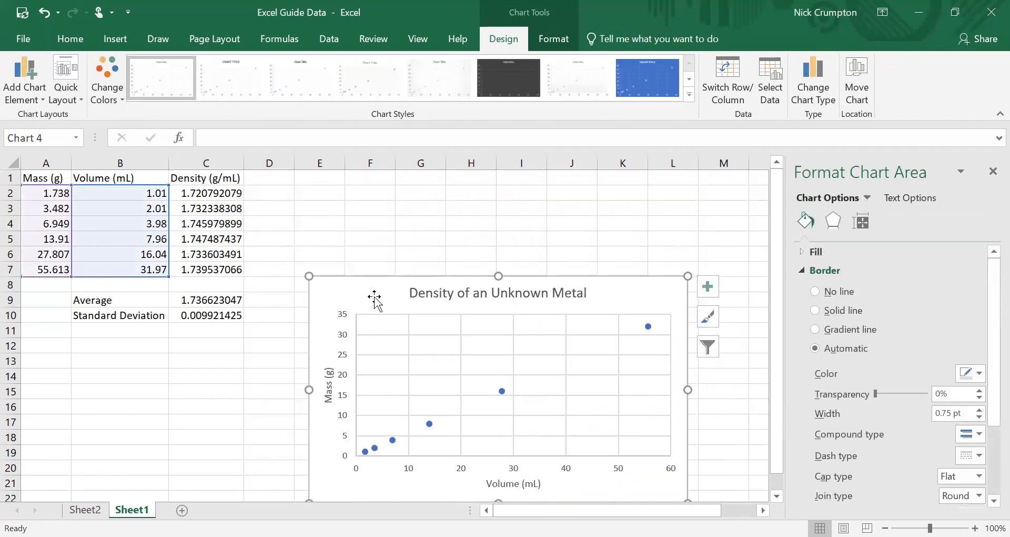
{"action": "left_click_drag", "start_coordinate": [375, 297], "coordinate": [154, 503]}
{"action": "left_click_drag", "start_coordinate": [403, 271], "coordinate": [195, 428]}
{"action": "scroll", "coordinate": [345, 319], "scroll_direction": "up", "scroll_amount": 1}
{"action": "left_click", "coordinate": [322, 300]}
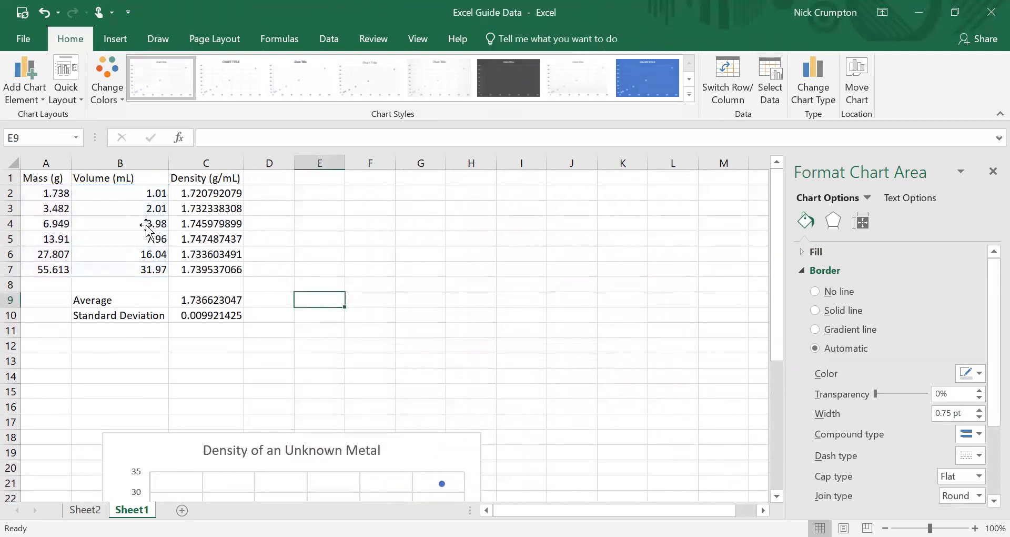
- Copy the Volume (mL) column to E1 and the Mass (g) column to F1, headers included
{"action": "left_click_drag", "start_coordinate": [60, 180], "coordinate": [151, 270]}
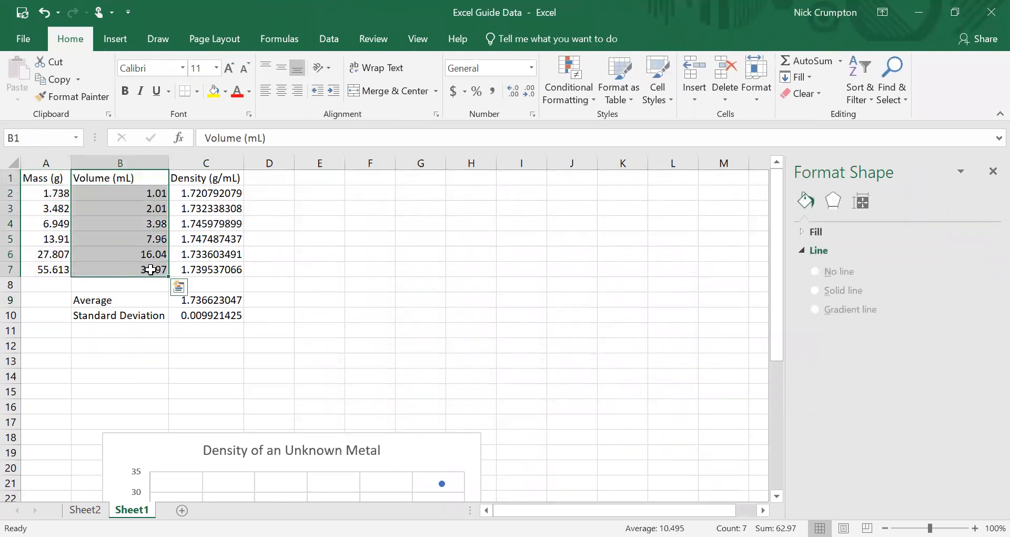
{"action": "left_click", "coordinate": [140, 224]}
{"action": "left_click_drag", "start_coordinate": [141, 182], "coordinate": [139, 265]}
{"action": "key", "text": "ctrl+c"}
{"action": "left_click", "coordinate": [307, 178]}
{"action": "key", "text": "ctrl+v"}
{"action": "left_click_drag", "start_coordinate": [62, 177], "coordinate": [61, 266]}
{"action": "key", "text": "ctrl+c"}
{"action": "left_click", "coordinate": [375, 180]}
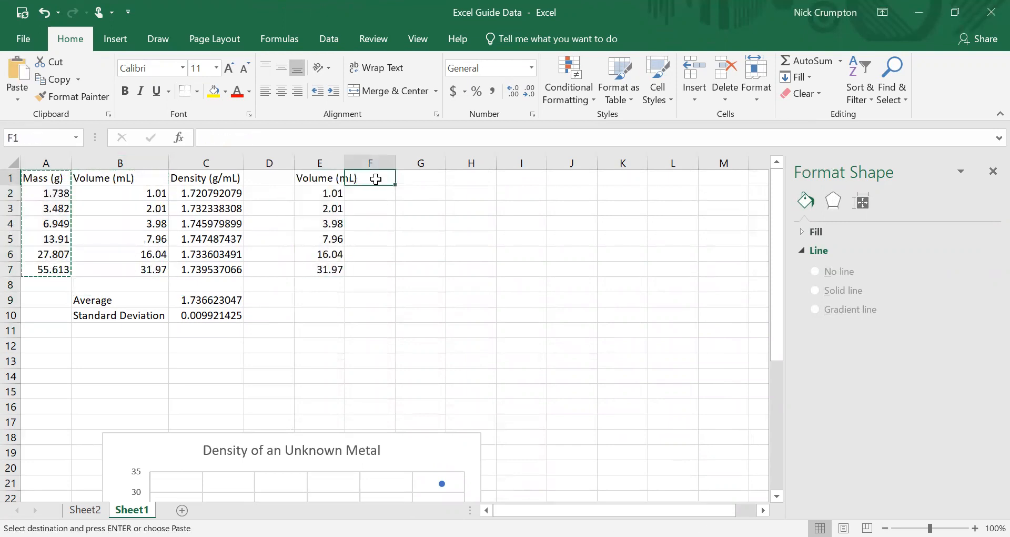
{"action": "key", "text": "ctrl+v"}
{"action": "left_click", "coordinate": [521, 314]}
- Insert a scatter chart from the copied values in E2:F7 and place it clear of those columns
{"action": "left_click_drag", "start_coordinate": [326, 194], "coordinate": [361, 260]}
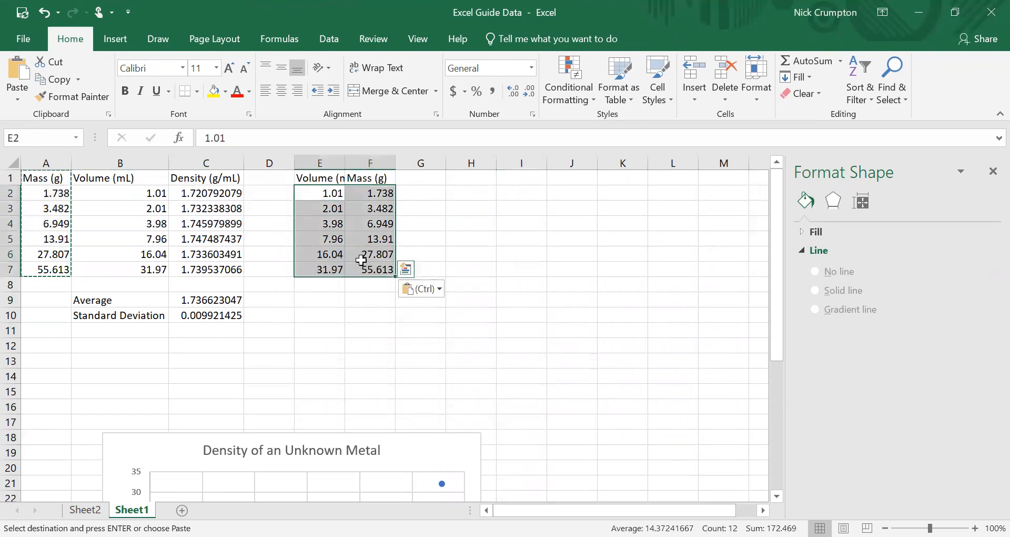
{"action": "left_click", "coordinate": [113, 39]}
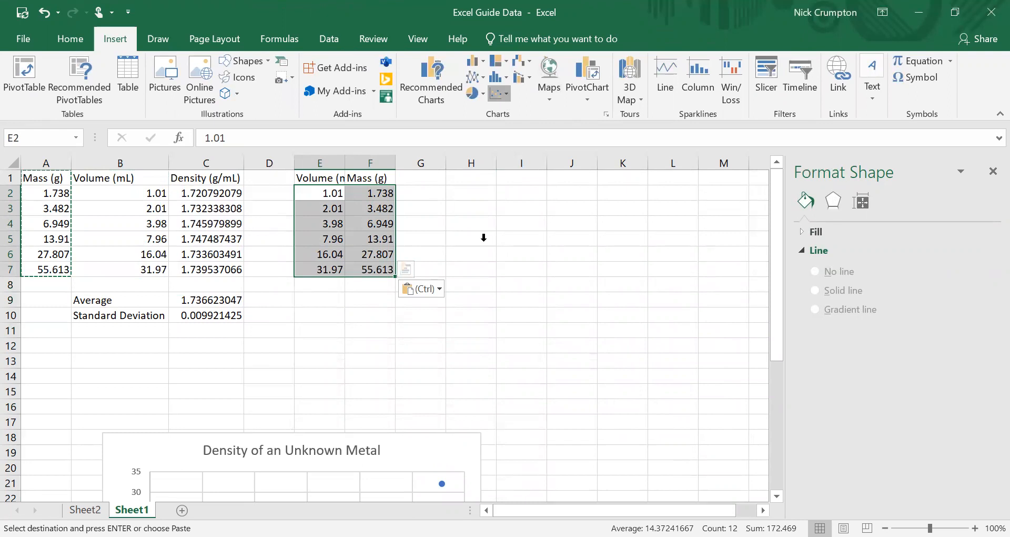
{"action": "left_click", "coordinate": [448, 329]}
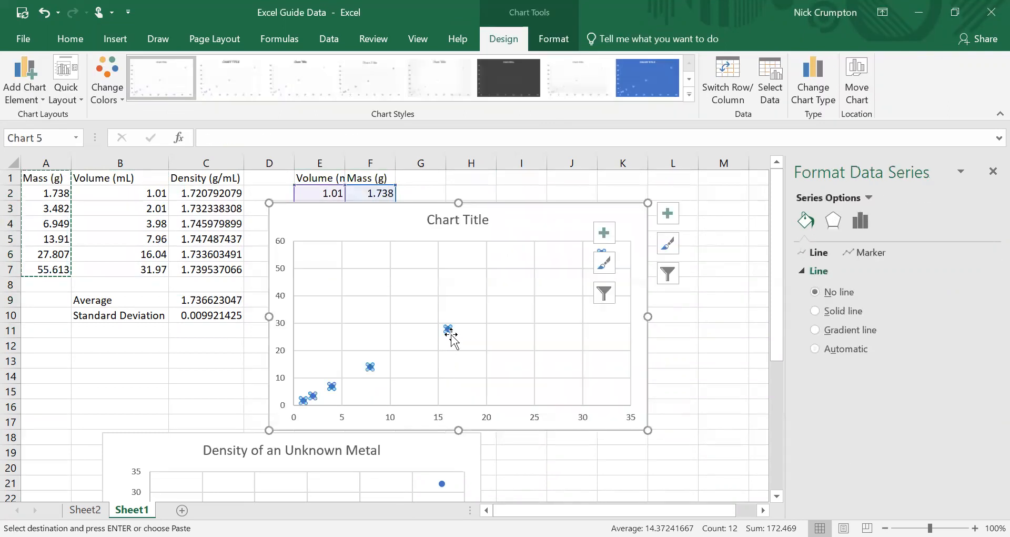
{"action": "left_click_drag", "start_coordinate": [499, 219], "coordinate": [690, 244]}
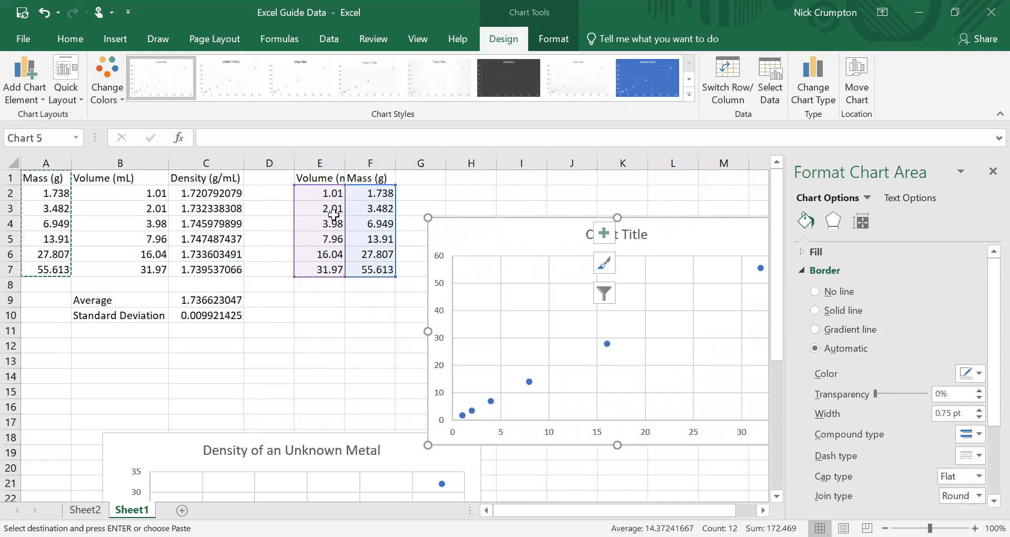
{"action": "left_click_drag", "start_coordinate": [481, 237], "coordinate": [479, 237]}
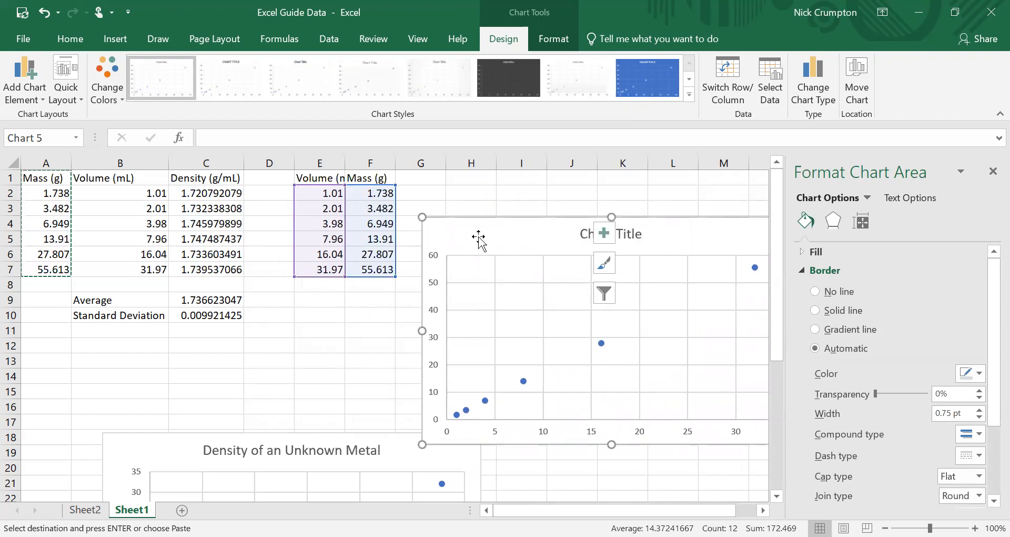
- Remove the second chart with its copied data, and move the Density of an Unknown Metal chart back beside the data table
{"action": "key", "text": "Delete"}
{"action": "left_click_drag", "start_coordinate": [421, 284], "coordinate": [321, 177]}
{"action": "key", "text": "Delete"}
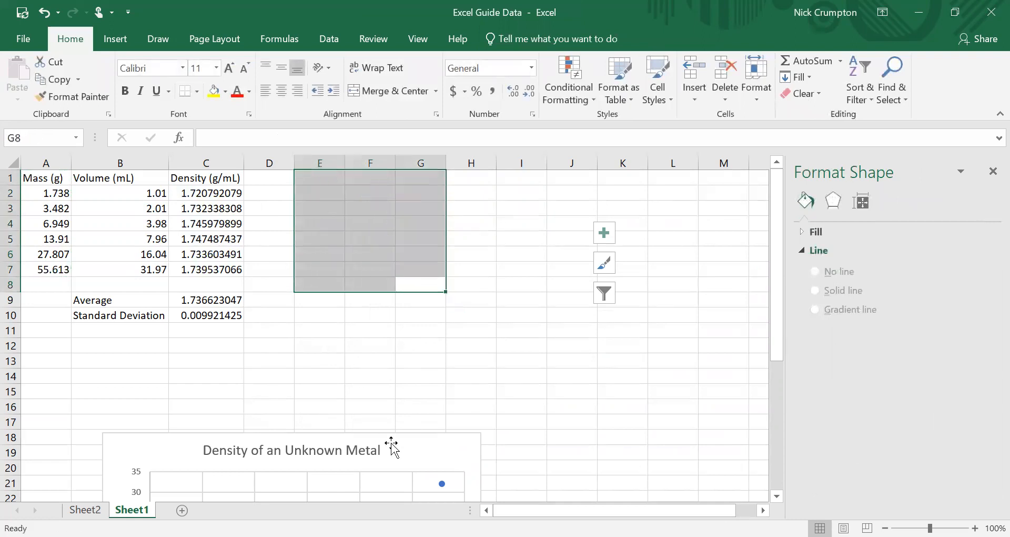
{"action": "left_click_drag", "start_coordinate": [409, 460], "coordinate": [568, 210]}
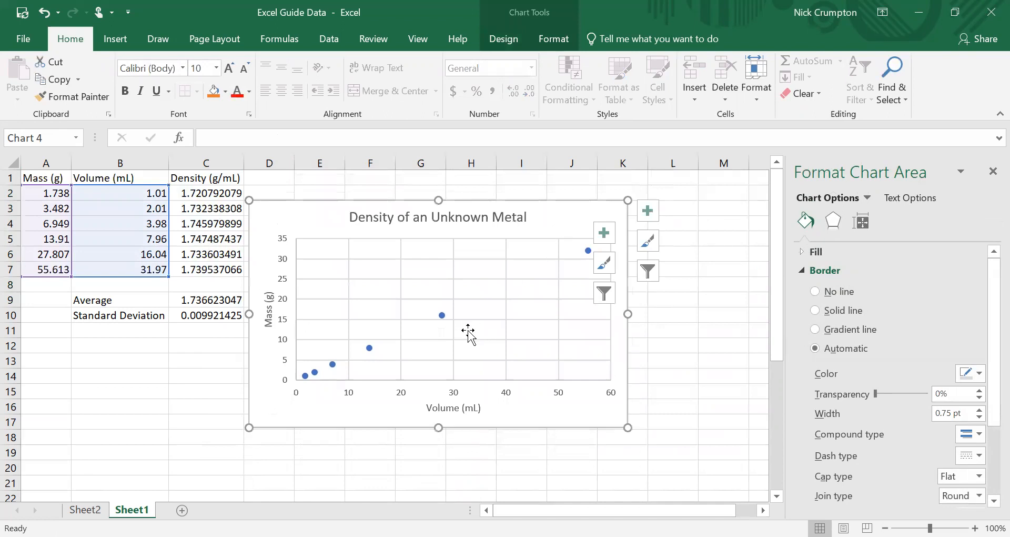
{"action": "left_click", "coordinate": [442, 315]}
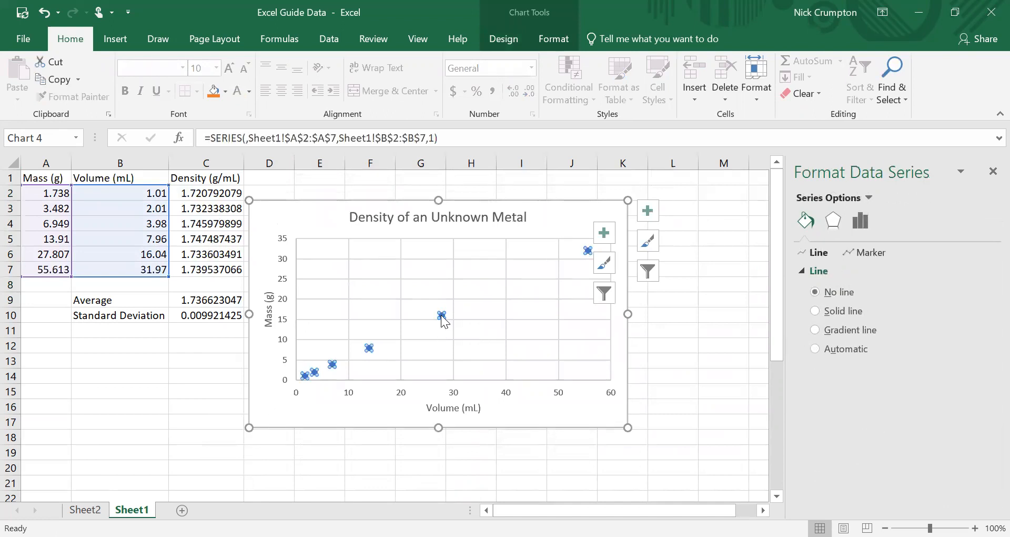
{"action": "right_click", "coordinate": [442, 315]}
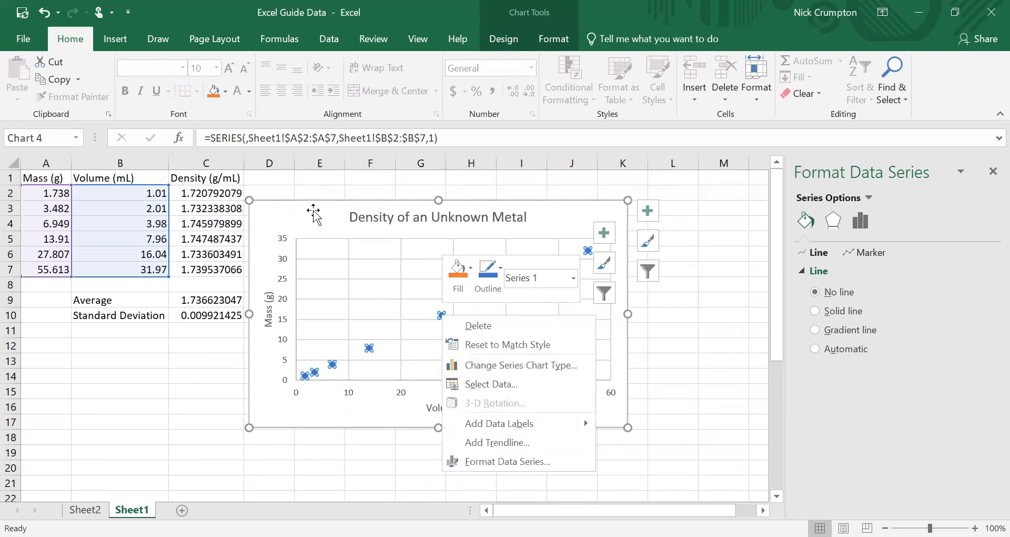
{"action": "left_click", "coordinate": [713, 204]}
{"action": "left_click", "coordinate": [682, 206]}
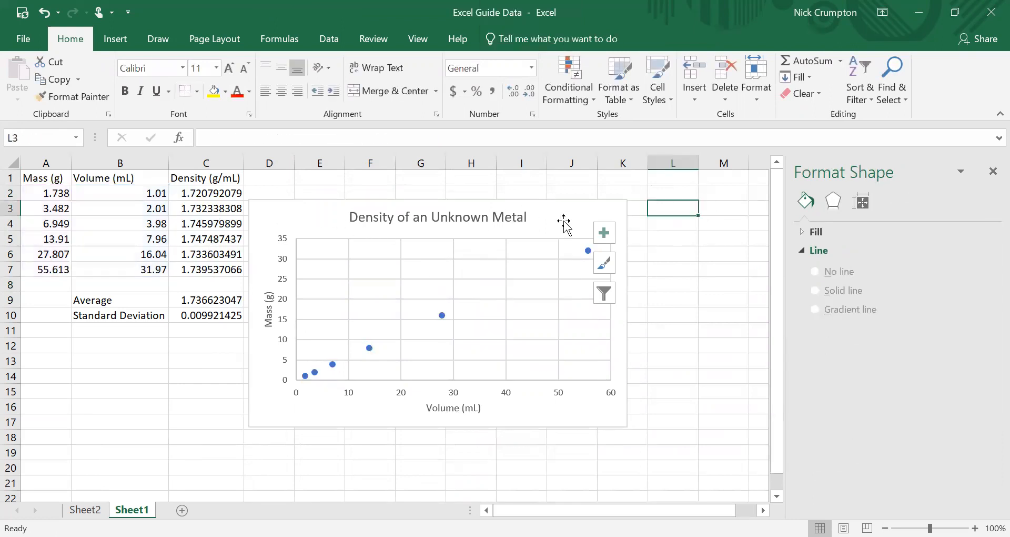
{"action": "left_click", "coordinate": [564, 224]}
{"action": "right_click", "coordinate": [564, 217]}
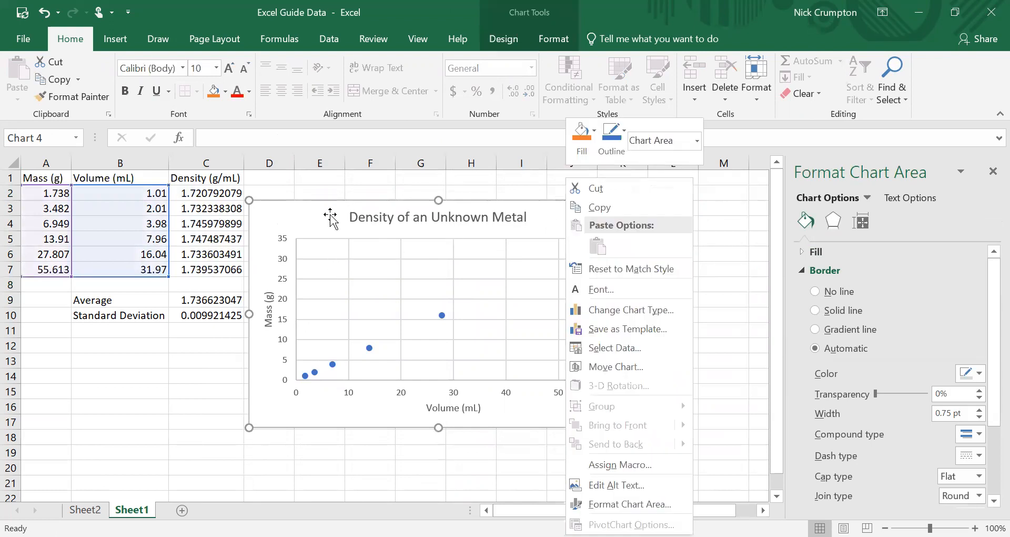
{"action": "right_click", "coordinate": [388, 222]}
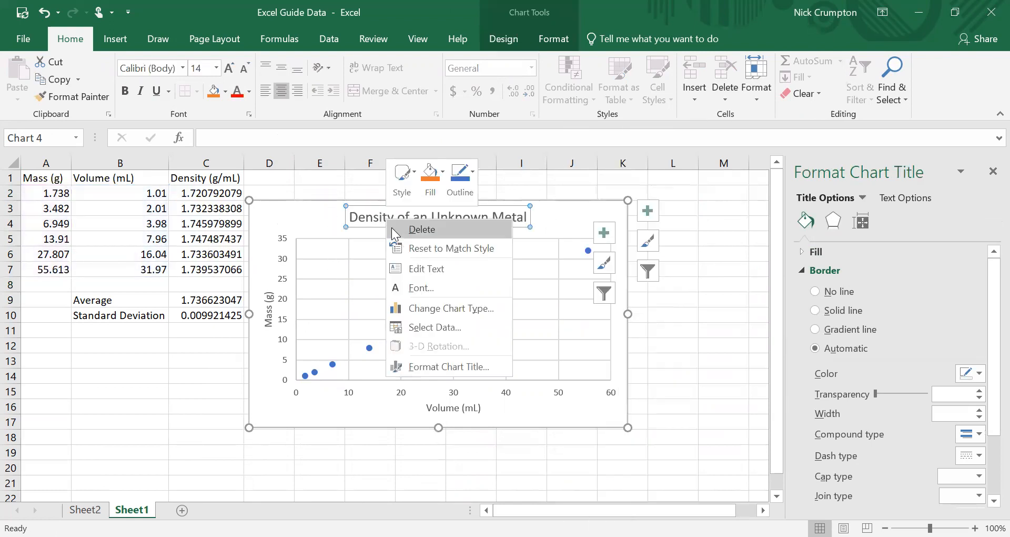
{"action": "left_click", "coordinate": [335, 218]}
- Add a linear trendline to the chart's data series and display its equation and R-squared value on the chart
{"action": "left_click", "coordinate": [442, 314]}
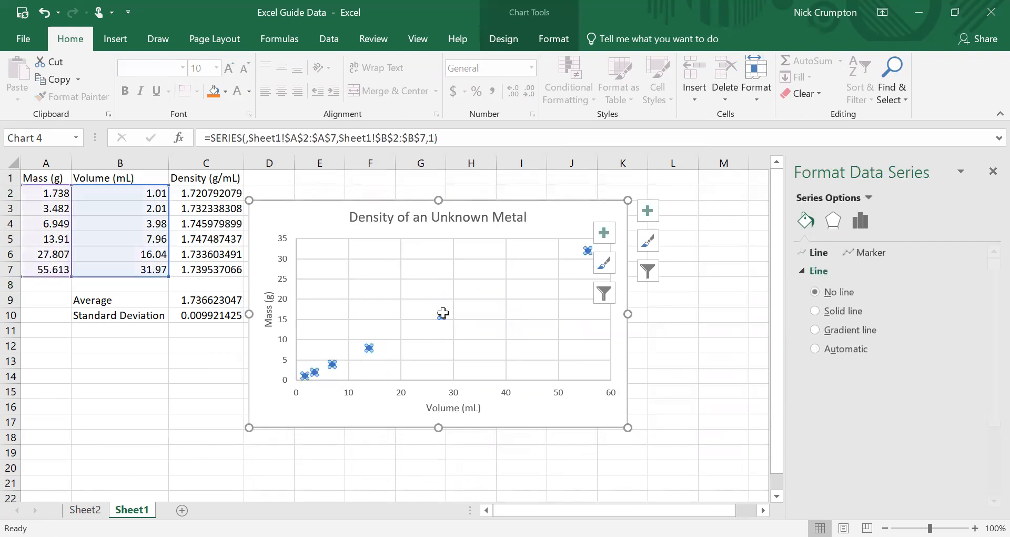
{"action": "right_click", "coordinate": [442, 315]}
{"action": "left_click", "coordinate": [500, 433]}
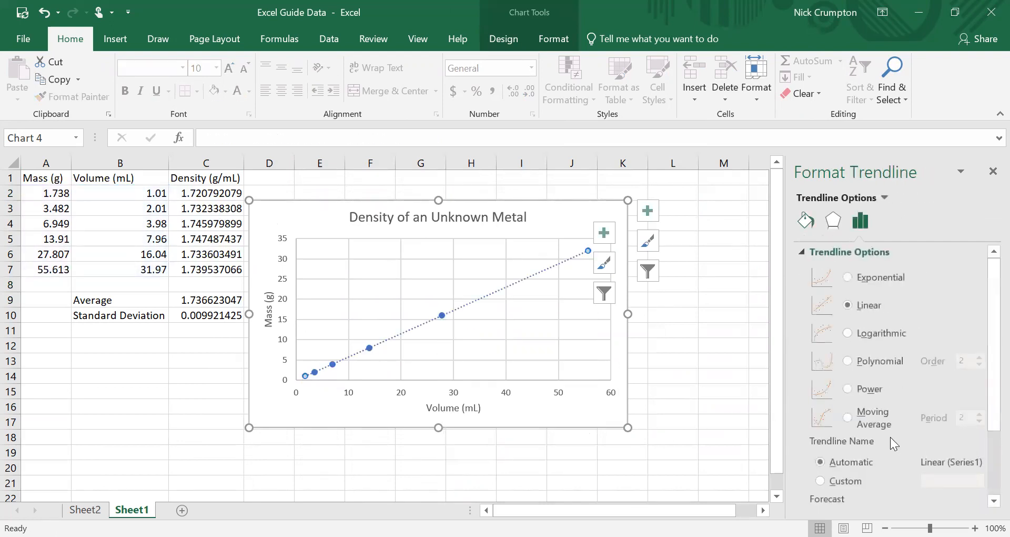
{"action": "scroll", "coordinate": [891, 437], "scroll_direction": "down", "scroll_amount": 3}
{"action": "left_click", "coordinate": [814, 476]}
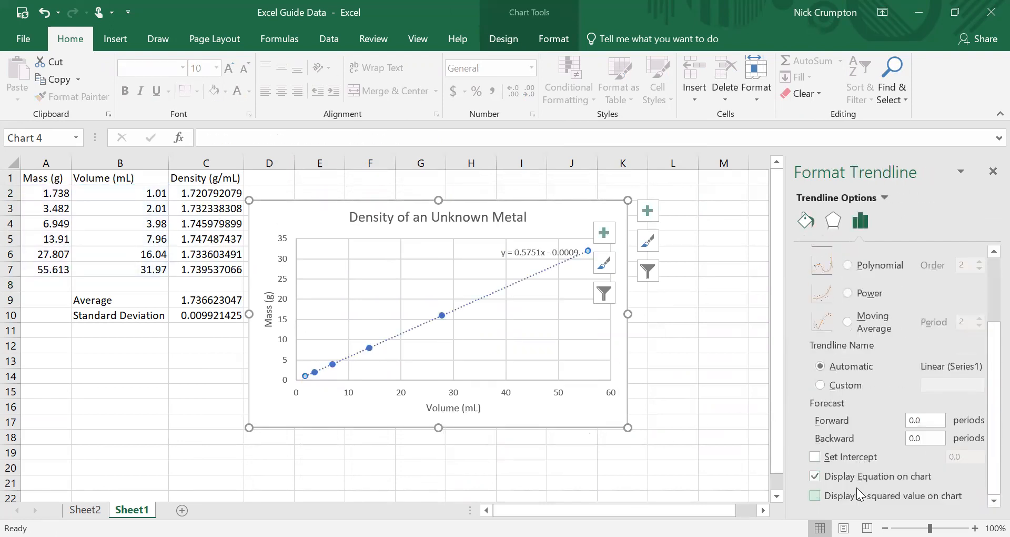
{"action": "left_click", "coordinate": [677, 227]}
{"action": "left_click", "coordinate": [473, 201]}
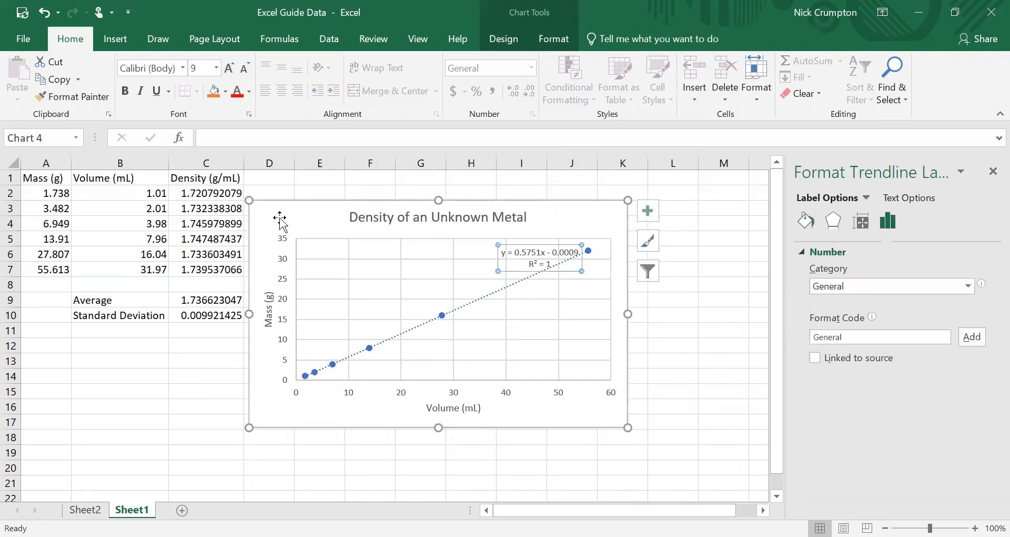
- Change the chart series' X values to the volume data in B2:B7
{"action": "right_click", "coordinate": [280, 219]}
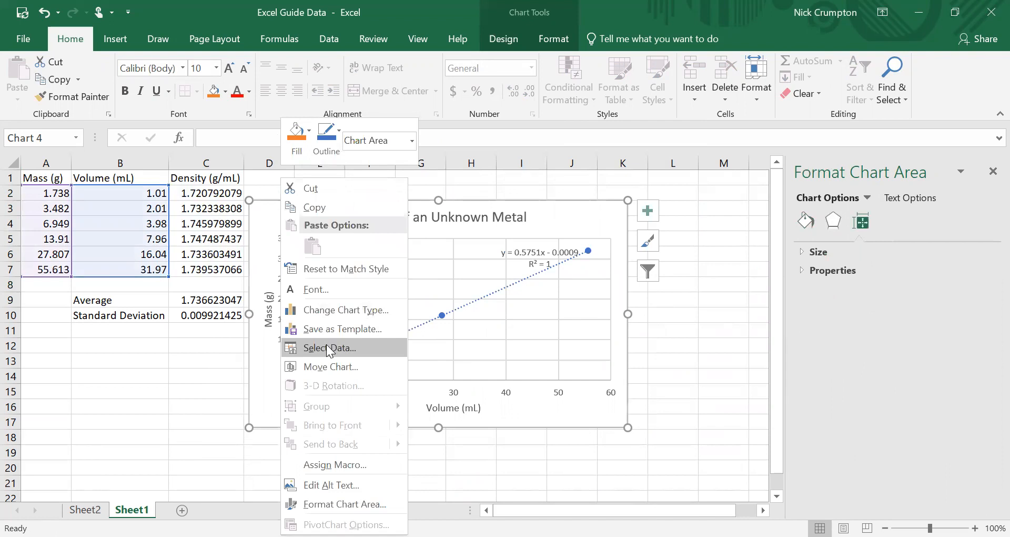
{"action": "left_click", "coordinate": [327, 348]}
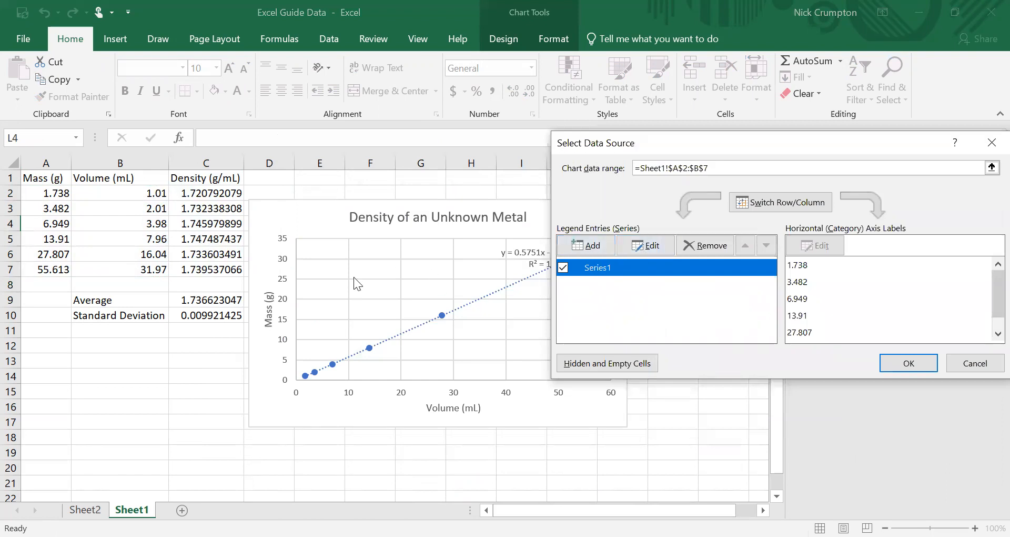
{"action": "left_click", "coordinate": [649, 246]}
{"action": "left_click_drag", "start_coordinate": [566, 313], "coordinate": [357, 314]}
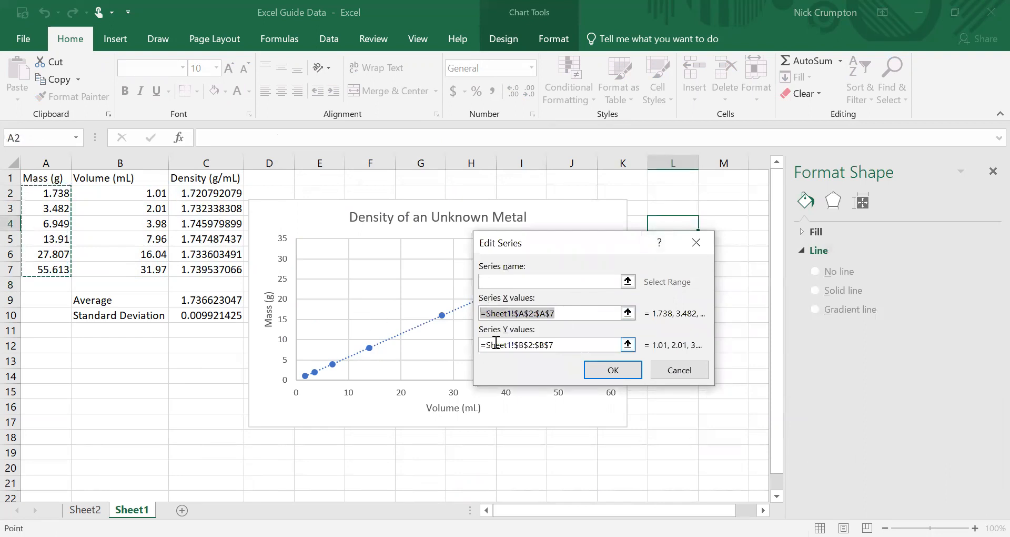
{"action": "key", "text": "BackSpace"}
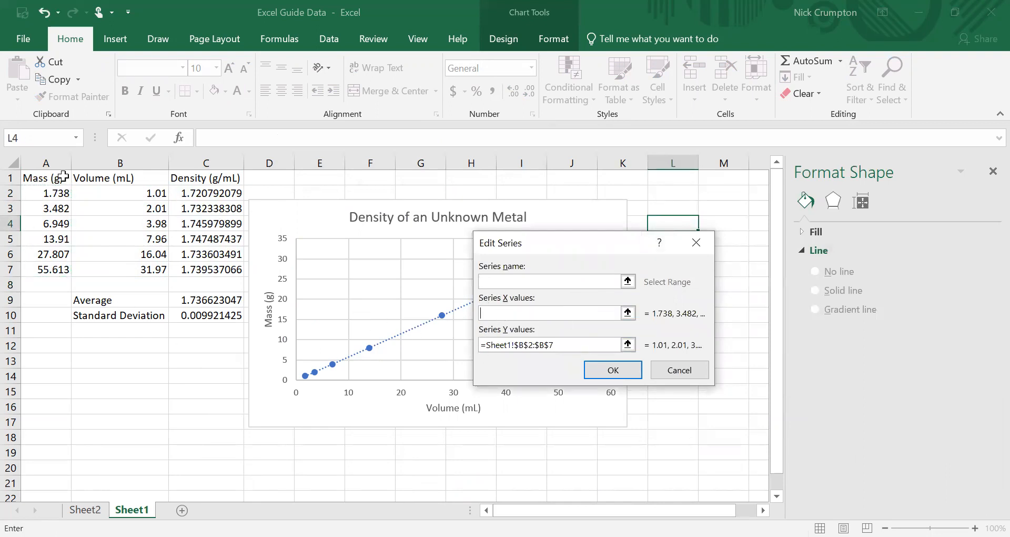
{"action": "left_click", "coordinate": [97, 194]}
{"action": "left_click", "coordinate": [102, 274], "text": "shift"}
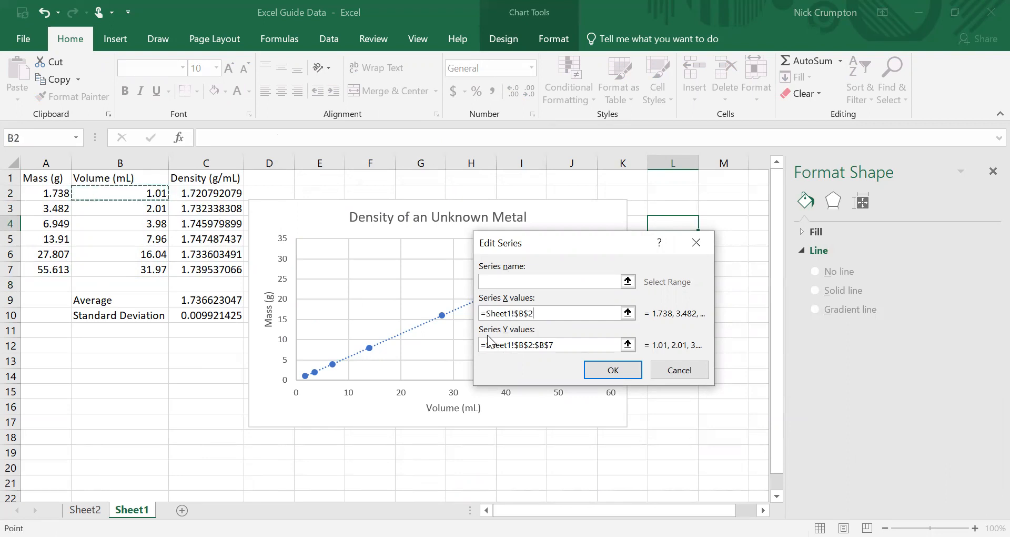
{"action": "left_click_drag", "start_coordinate": [574, 233], "coordinate": [724, 210]}
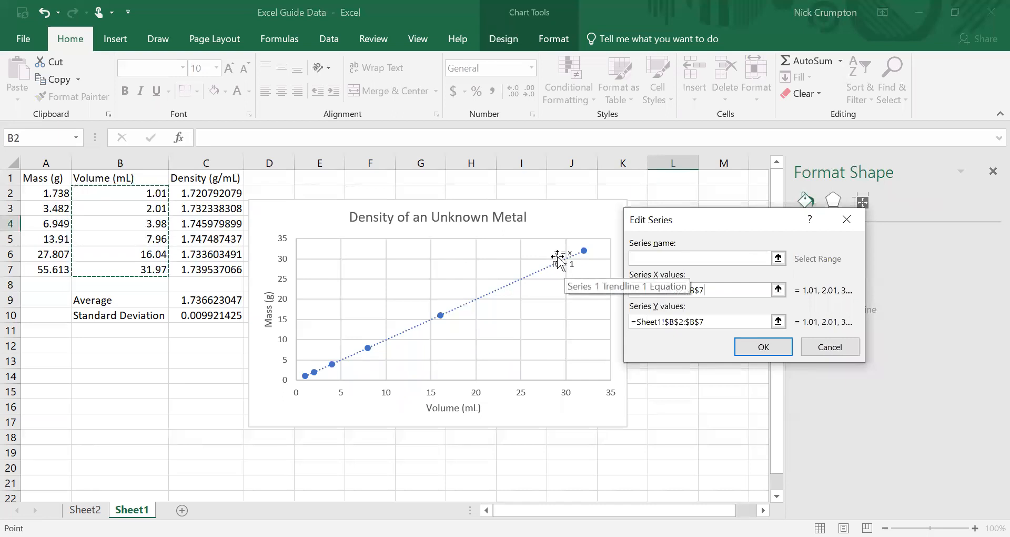
{"action": "key", "text": "ctrl+z"}
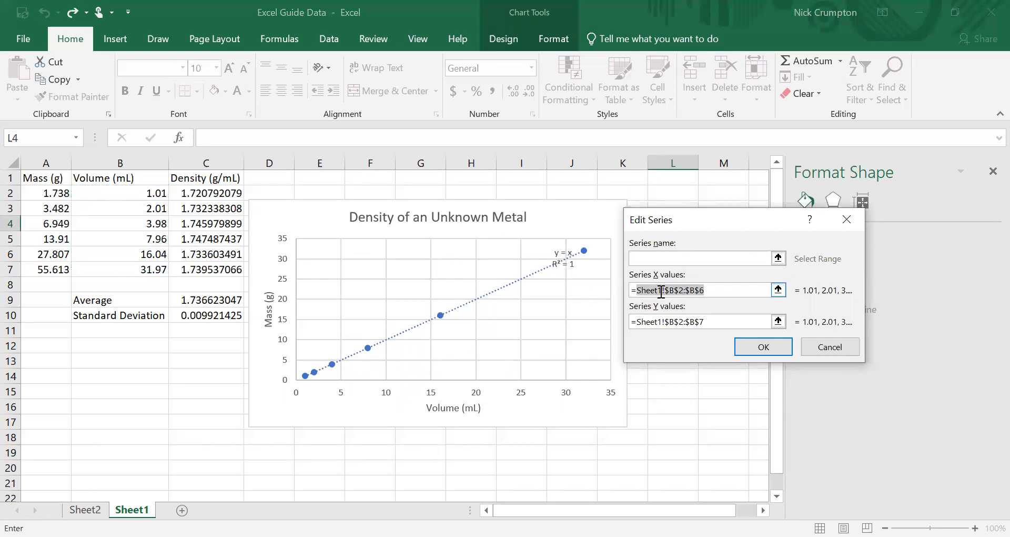
{"action": "key", "text": "ctrl+y"}
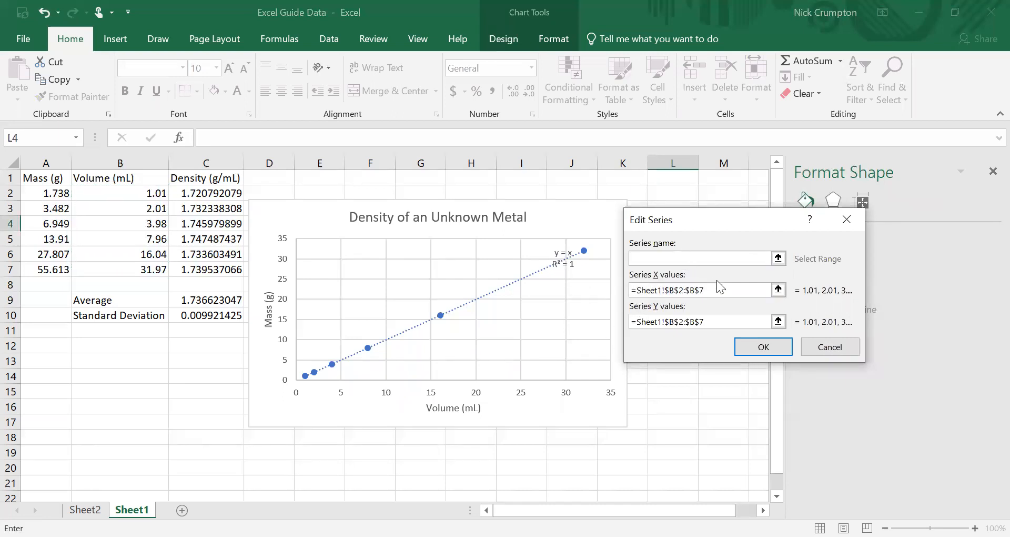
- Change the series' Y values to the mass data in A2:A7 and apply the new data source
{"action": "left_click_drag", "start_coordinate": [718, 324], "coordinate": [575, 320]}
{"action": "key", "text": "BackSpace"}
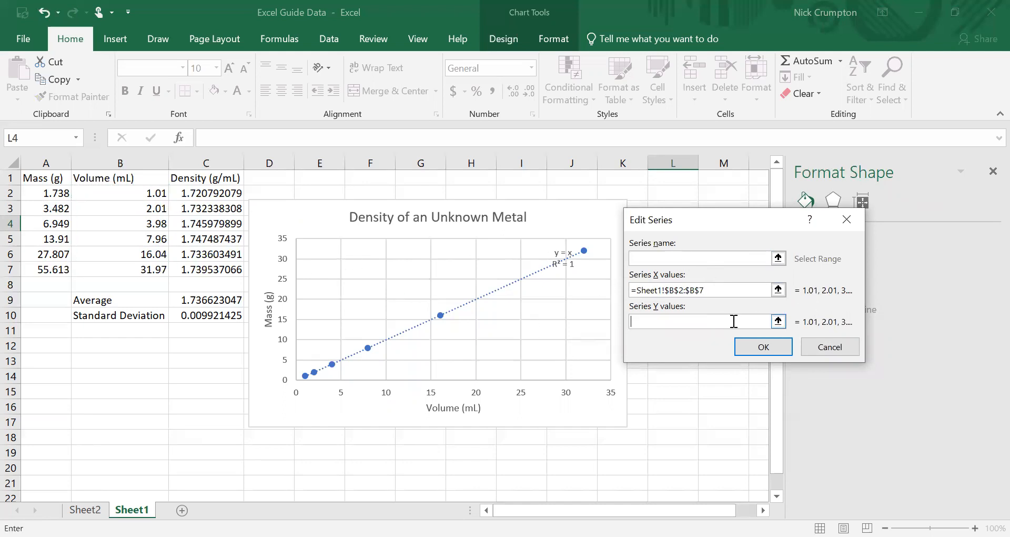
{"action": "left_click", "coordinate": [46, 195]}
{"action": "left_click_drag", "start_coordinate": [46, 195], "coordinate": [47, 269]}
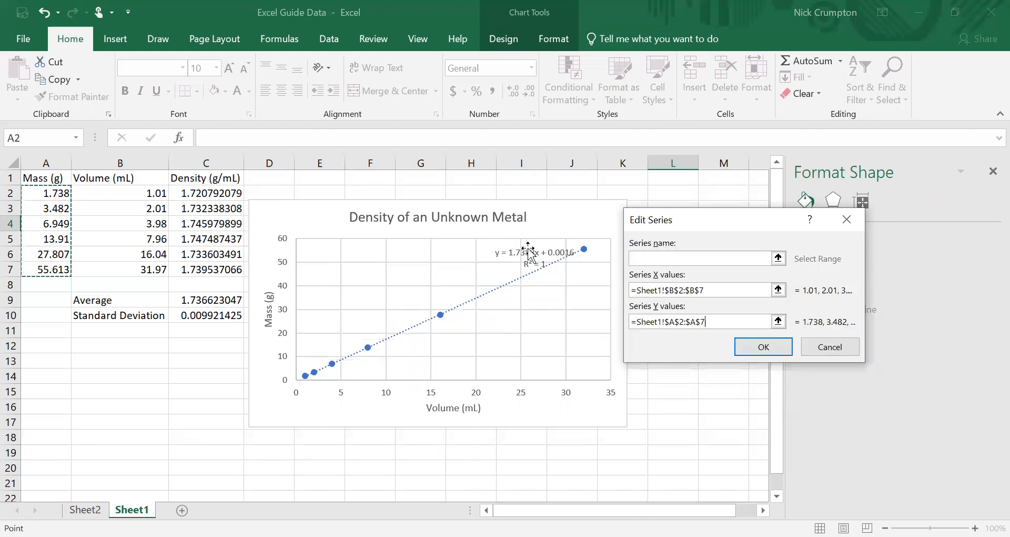
{"action": "left_click", "coordinate": [750, 346]}
{"action": "left_click", "coordinate": [906, 363]}
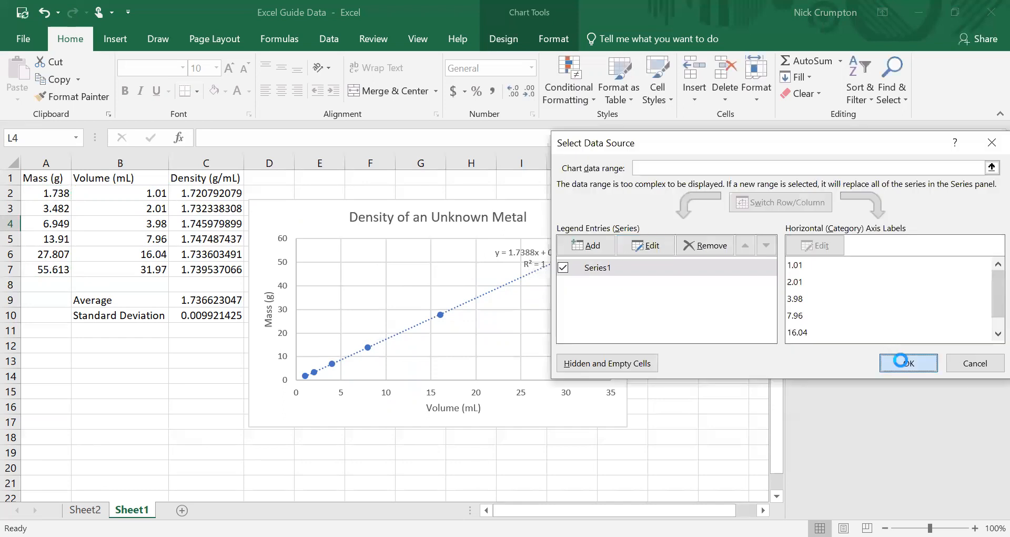
- Move the trendline equation label off the plotted line to the space beside the chart title
{"action": "left_click", "coordinate": [529, 252]}
{"action": "left_click_drag", "start_coordinate": [533, 243], "coordinate": [572, 204]}
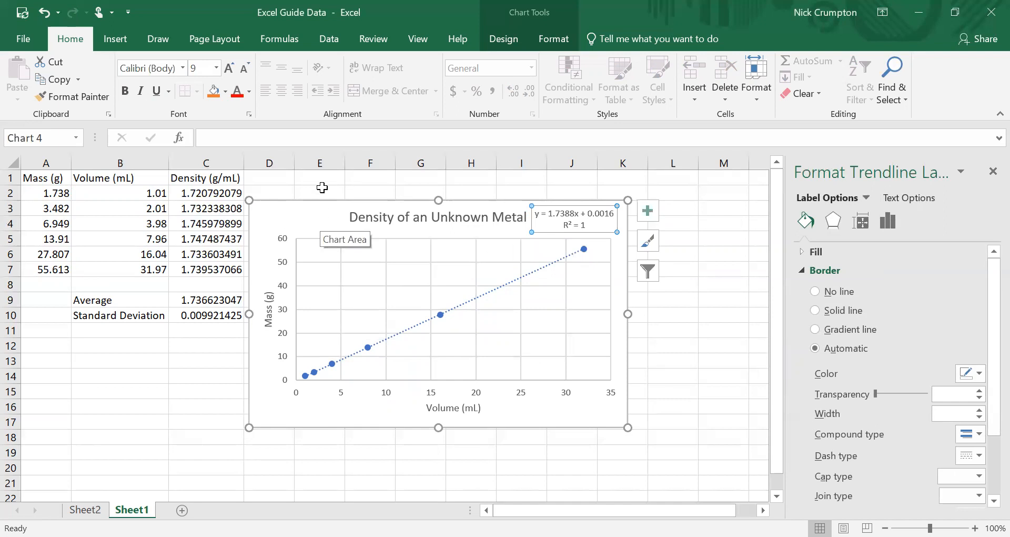
{"action": "left_click", "coordinate": [321, 189]}
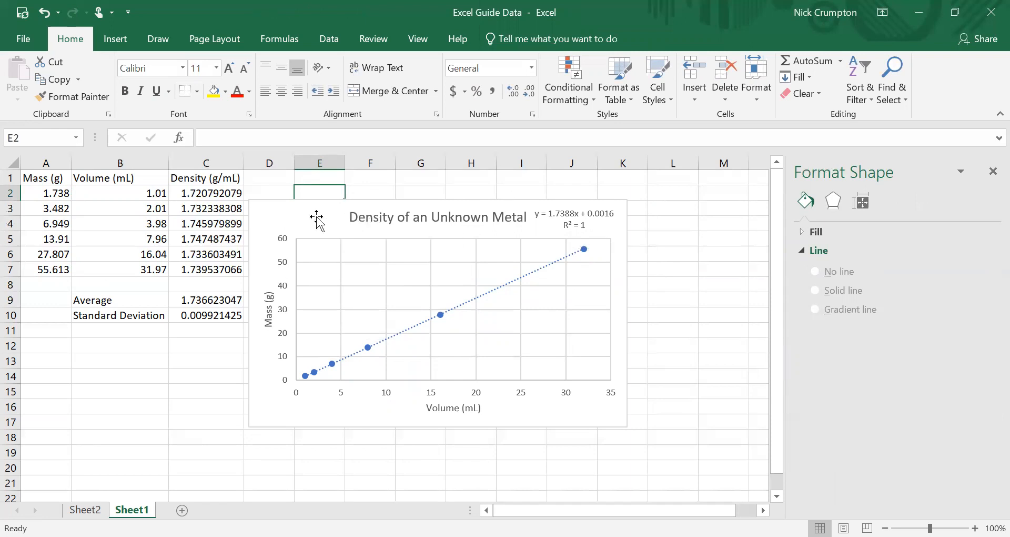
- Reposition the chart beside the data table so that it starts in column D
{"action": "left_click_drag", "start_coordinate": [316, 218], "coordinate": [368, 202]}
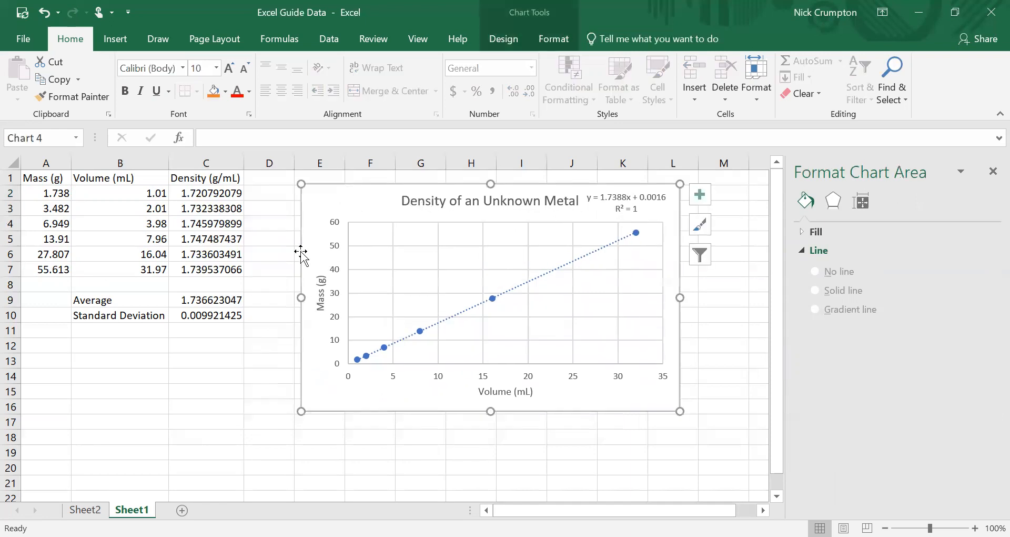
{"action": "left_click", "coordinate": [227, 379]}
{"action": "left_click", "coordinate": [381, 351]}
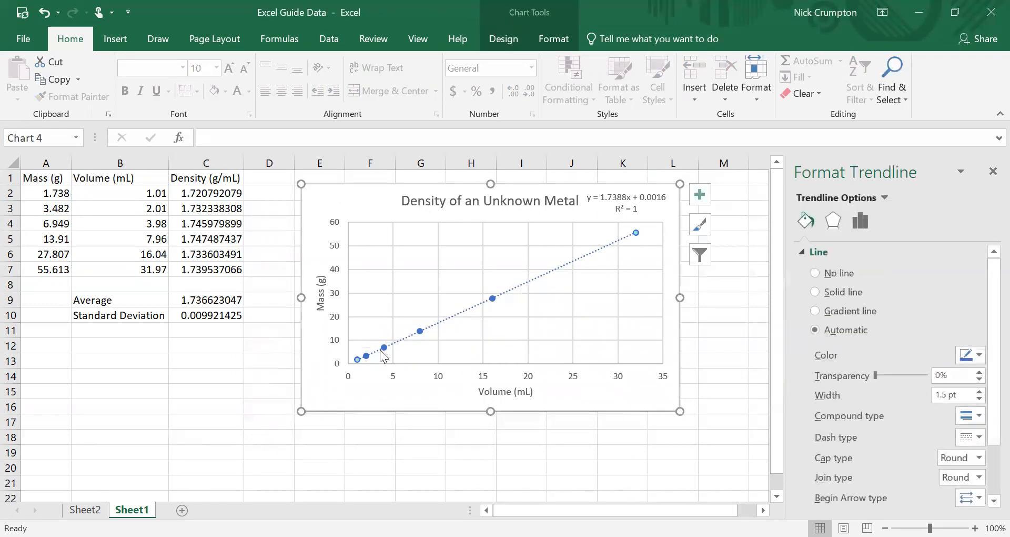
{"action": "left_click", "coordinate": [255, 378]}
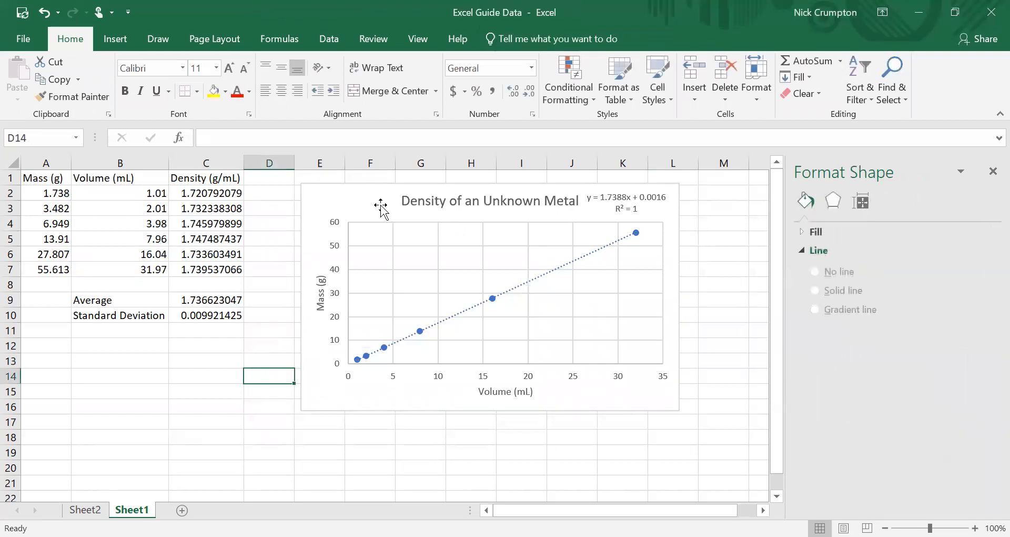
{"action": "left_click_drag", "start_coordinate": [403, 205], "coordinate": [372, 219]}
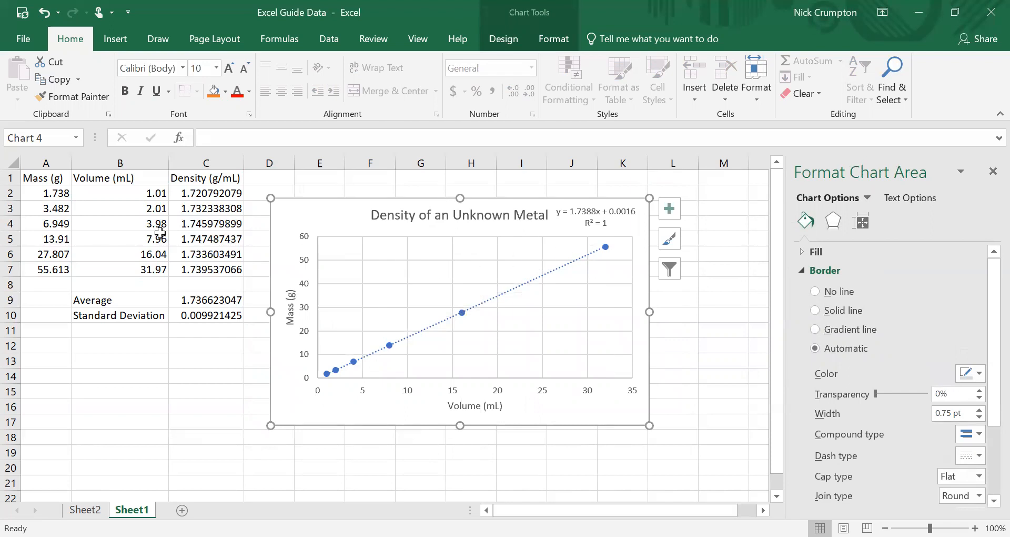
{"action": "left_click", "coordinate": [690, 294]}
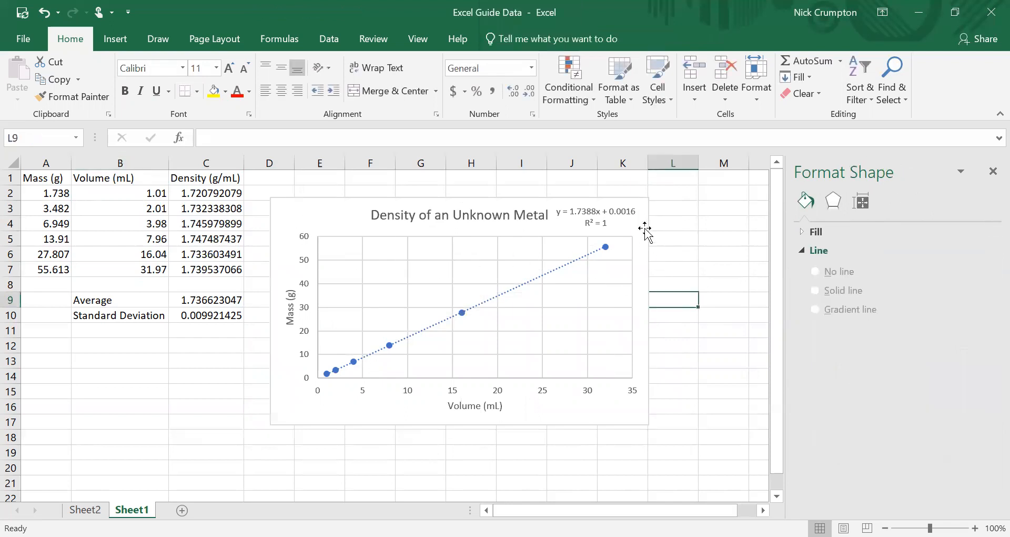
{"action": "left_click", "coordinate": [462, 199]}
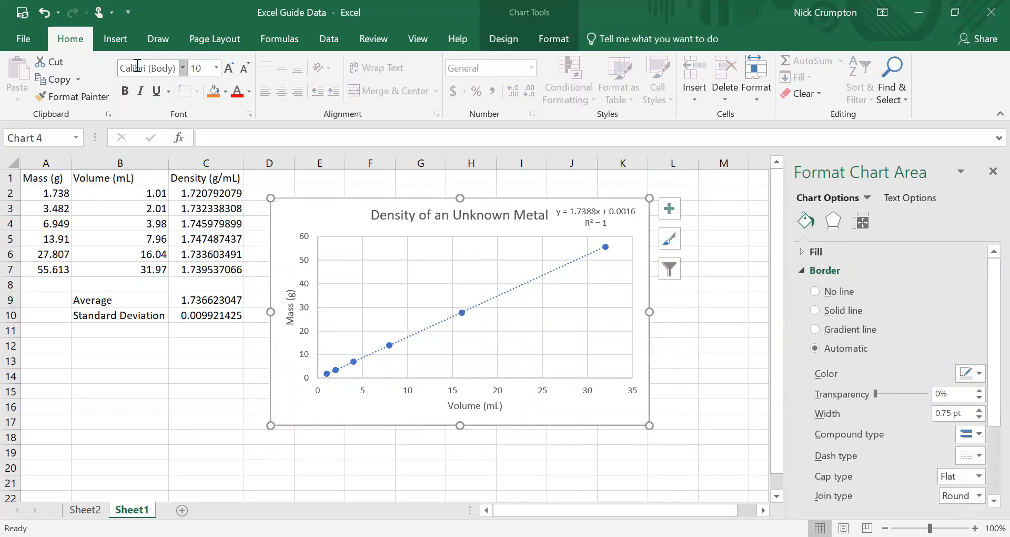
{"action": "left_click", "coordinate": [512, 33]}
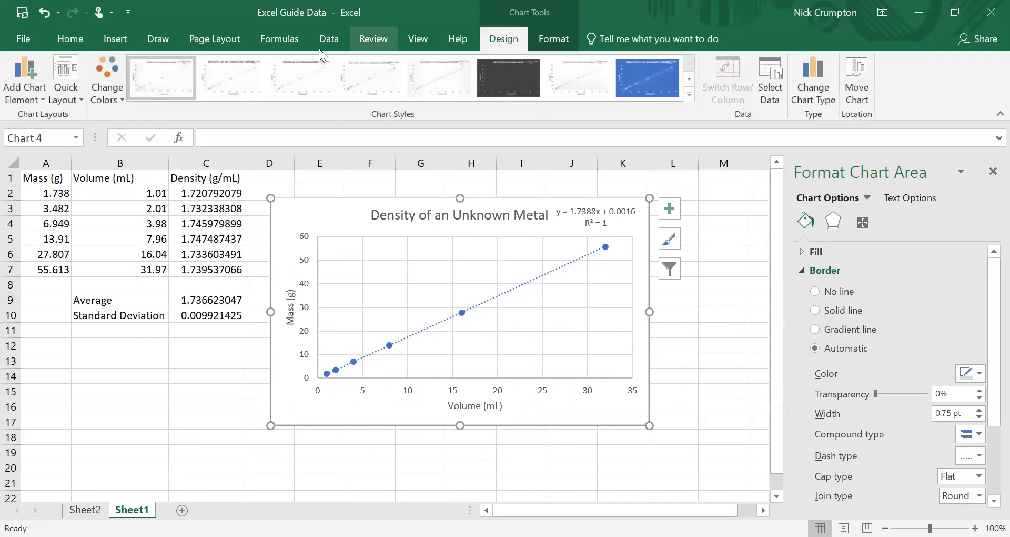
{"action": "left_click", "coordinate": [24, 87]}
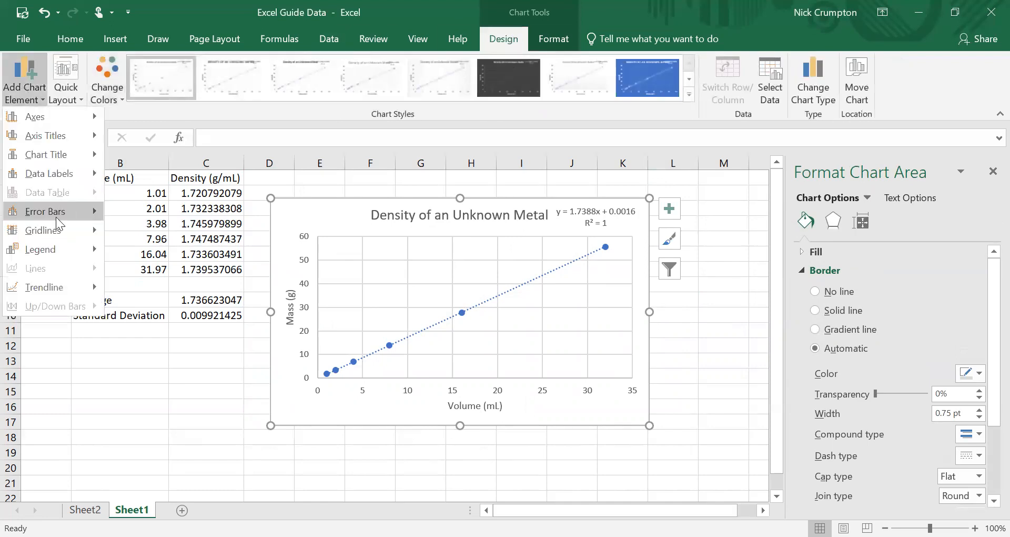
{"action": "left_click", "coordinate": [84, 155]}
{"action": "left_click", "coordinate": [674, 181]}
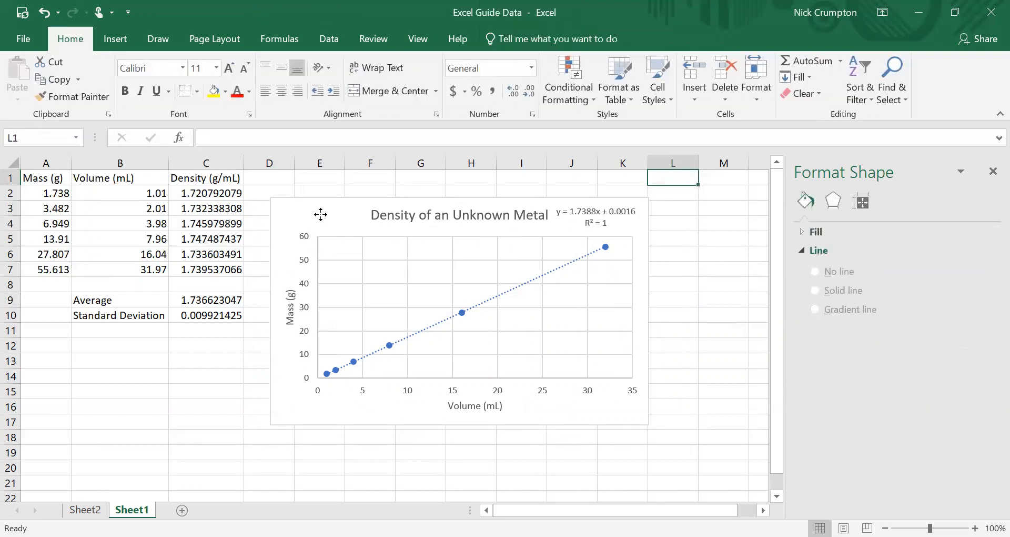
- Move the chart away from the data table so that it starts in column E
{"action": "left_click_drag", "start_coordinate": [320, 214], "coordinate": [365, 207]}
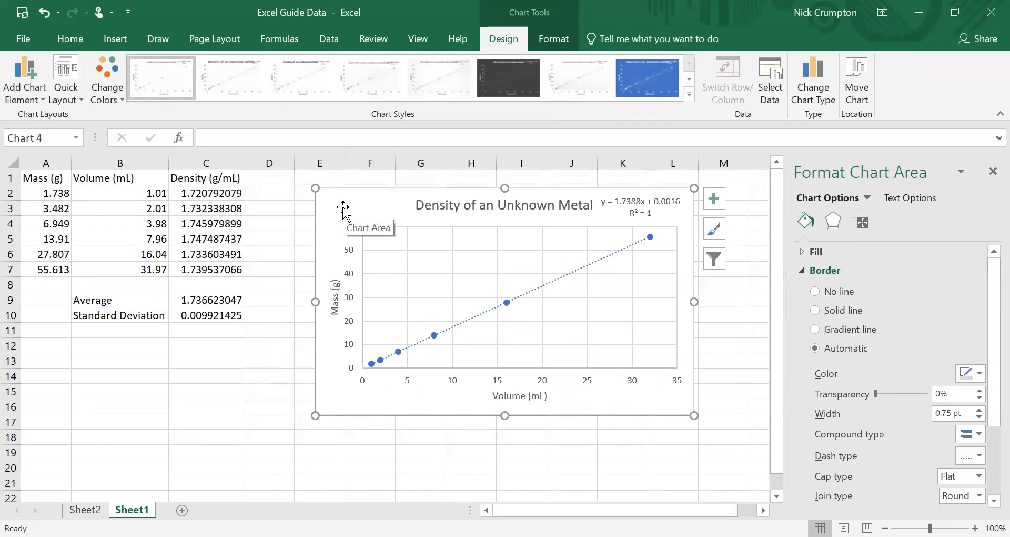
{"action": "left_click", "coordinate": [289, 207]}
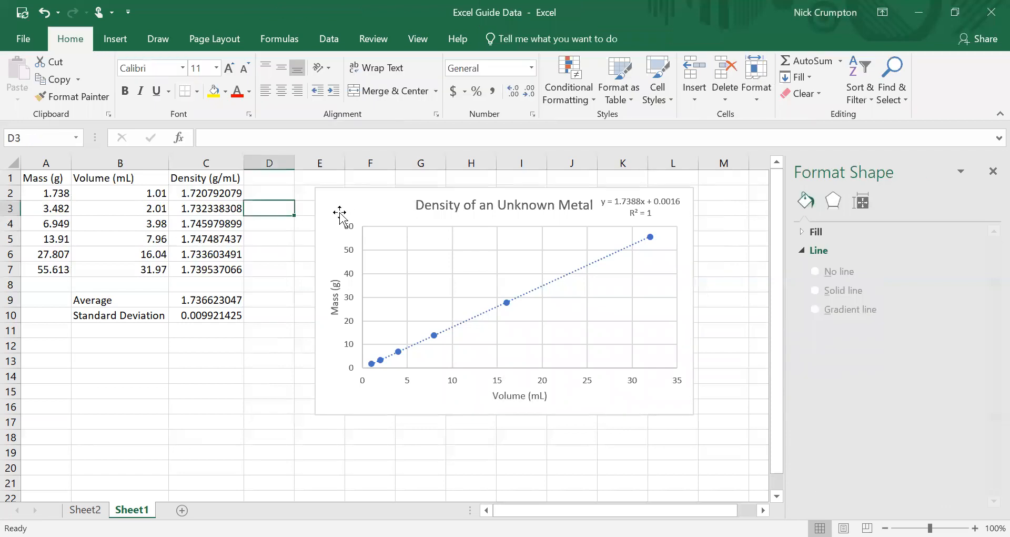
{"action": "left_click", "coordinate": [340, 211]}
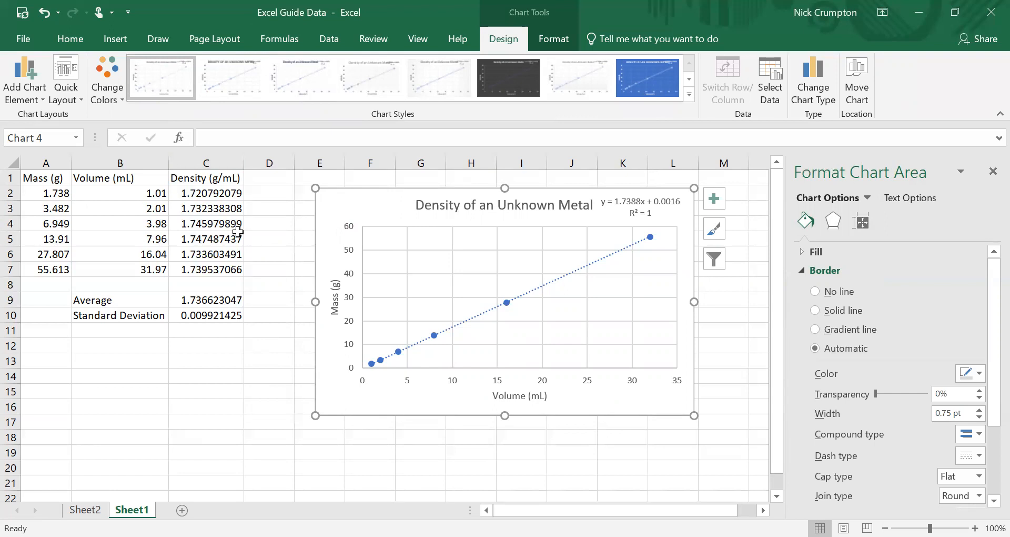
- Open the Regression tool from the Data Analysis tools
{"action": "left_click", "coordinate": [71, 41]}
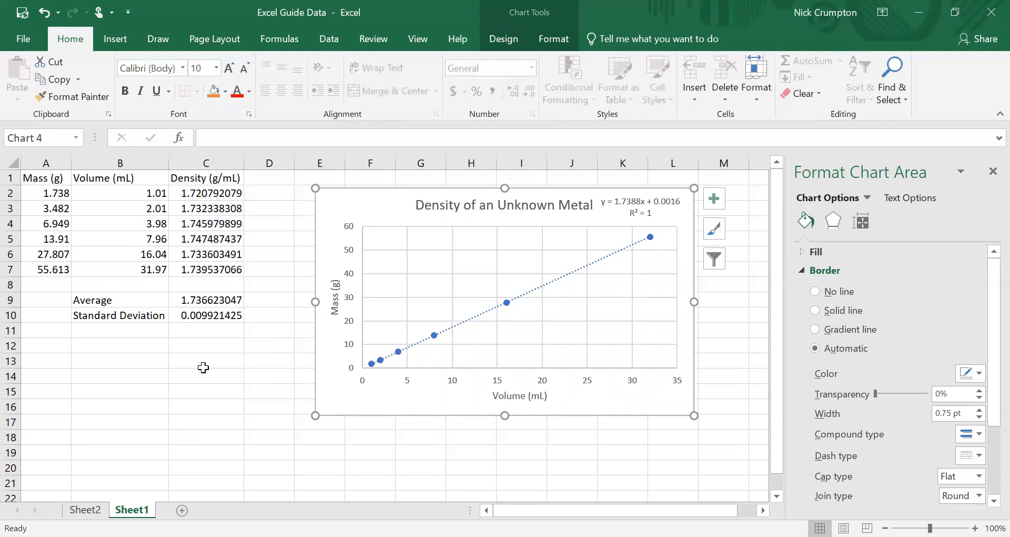
{"action": "left_click", "coordinate": [338, 40]}
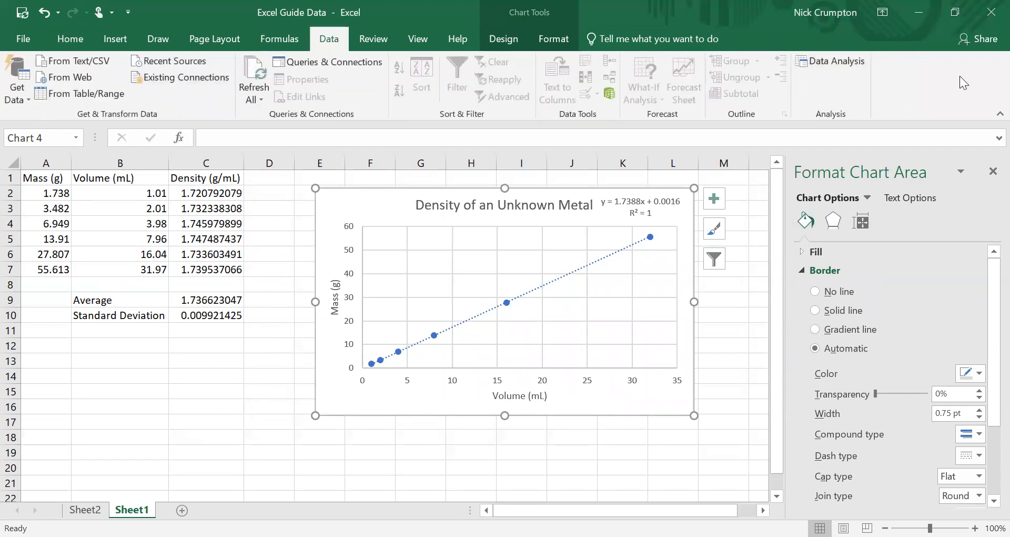
{"action": "left_click", "coordinate": [817, 61]}
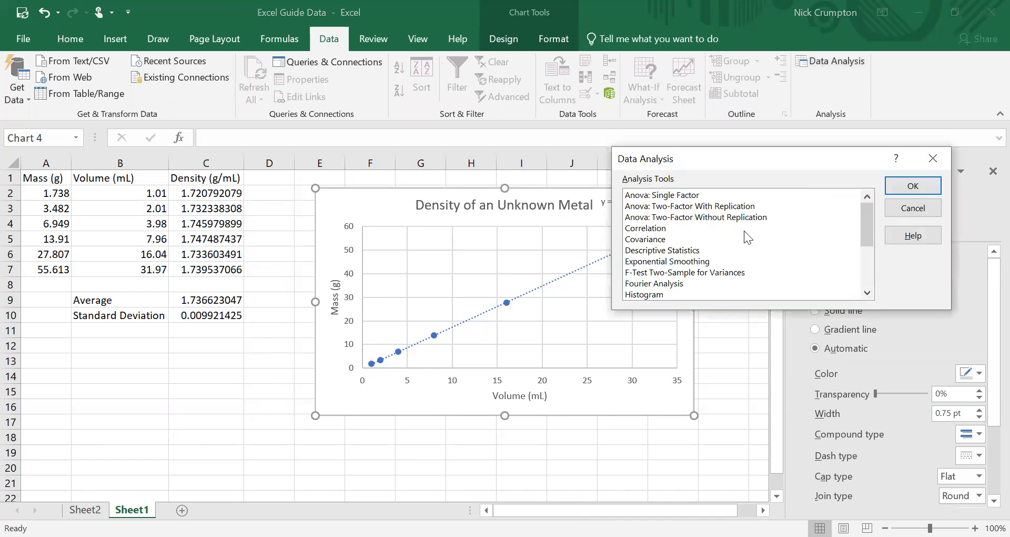
{"action": "scroll", "coordinate": [765, 248], "scroll_direction": "down", "scroll_amount": 3}
{"action": "scroll", "coordinate": [751, 237], "scroll_direction": "up", "scroll_amount": 3}
{"action": "mouse_move", "coordinate": [868, 230]}
{"action": "left_mouse_down"}
{"action": "mouse_move", "coordinate": [864, 242]}
{"action": "mouse_move", "coordinate": [869, 219]}
{"action": "left_mouse_up"}
{"action": "scroll", "coordinate": [692, 224], "scroll_direction": "down", "scroll_amount": 3}
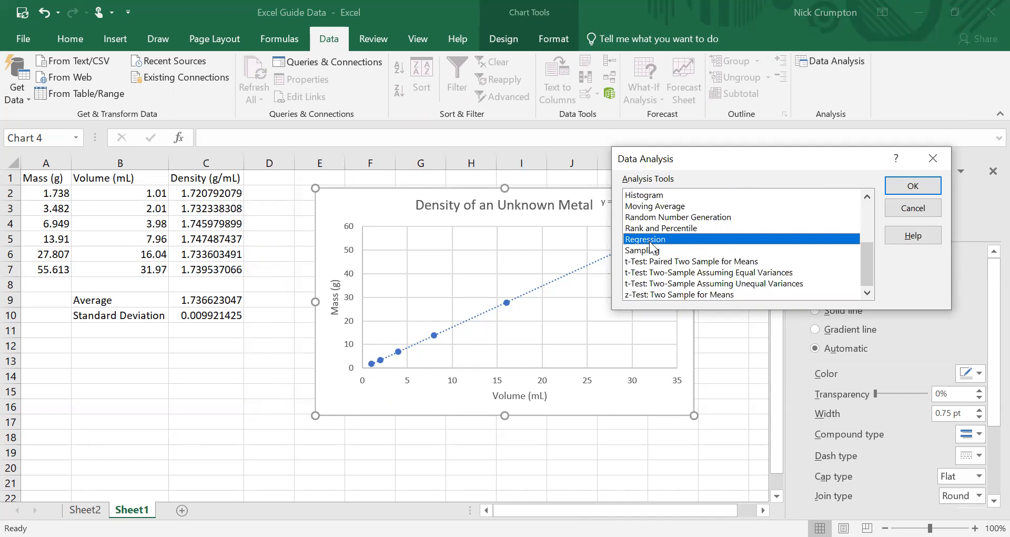
{"action": "left_click", "coordinate": [895, 188]}
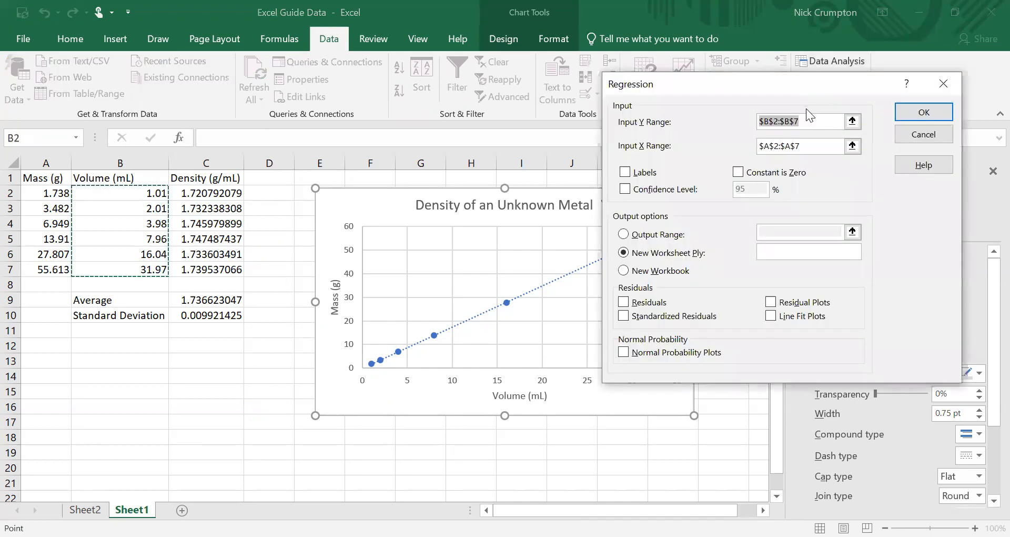
- Clear both prefilled regression input ranges and set the Y range to the mass values in A2:A7
{"action": "left_click", "coordinate": [808, 117]}
{"action": "double_click", "coordinate": [782, 121]}
{"action": "key", "text": "BackSpace"}
{"action": "double_click", "coordinate": [814, 146]}
{"action": "key", "text": "BackSpace"}
{"action": "left_click", "coordinate": [781, 126]}
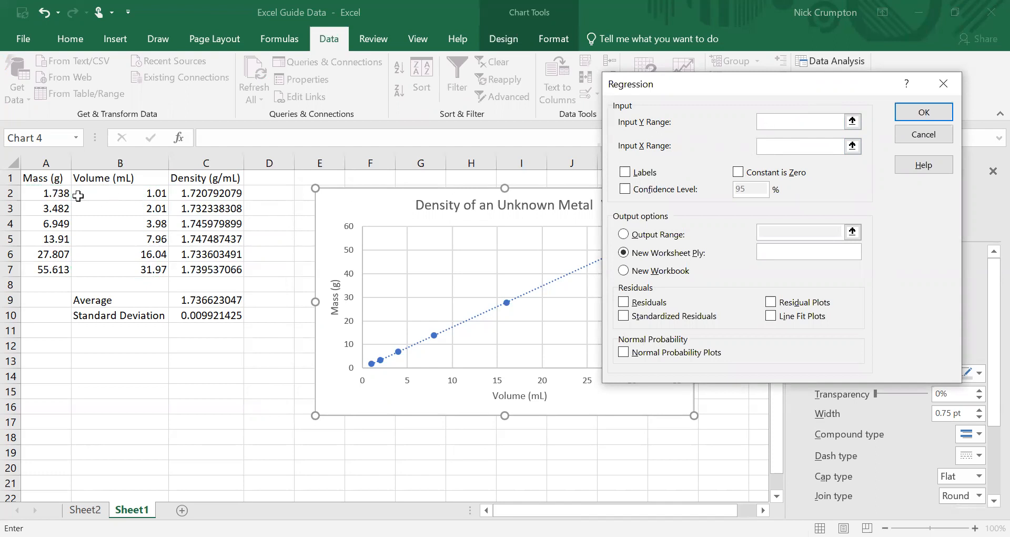
{"action": "left_click", "coordinate": [44, 195]}
{"action": "left_click_drag", "start_coordinate": [45, 271], "coordinate": [44, 270]}
- Set the regression's X range to the volume values in B2:B7 and output the results to a new worksheet
{"action": "left_click", "coordinate": [783, 147]}
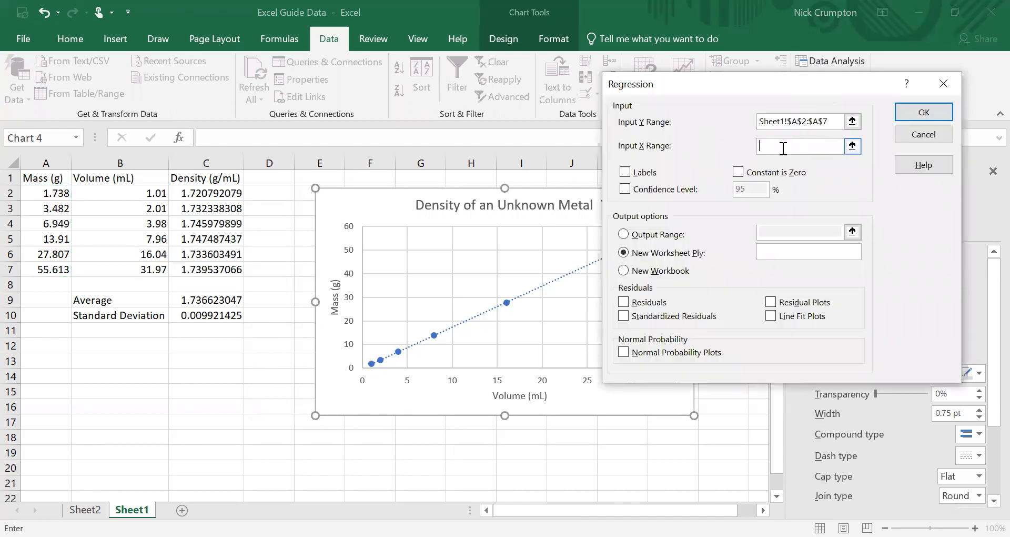
{"action": "left_click", "coordinate": [131, 199]}
{"action": "left_click", "coordinate": [128, 269], "text": "shift"}
{"action": "left_click", "coordinate": [920, 114]}
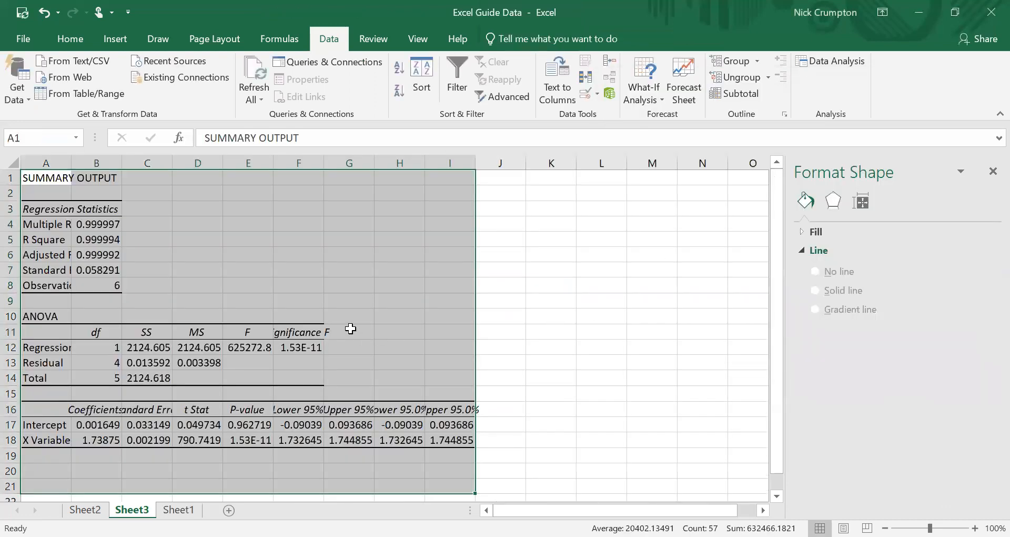
- Autofit the widths of columns A to I so the regression summary's labels and values show in full
{"action": "left_click", "coordinate": [590, 380]}
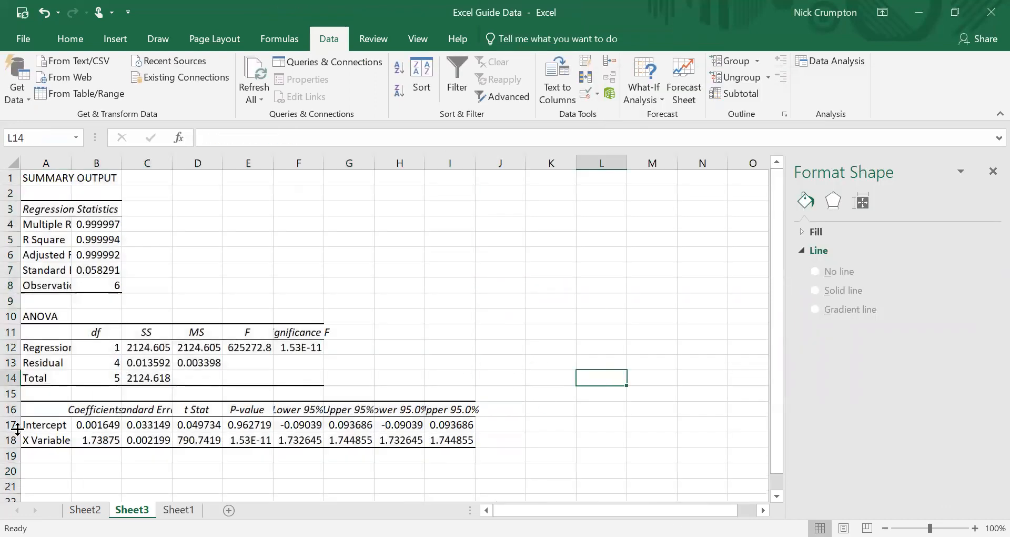
{"action": "left_click_drag", "start_coordinate": [57, 179], "coordinate": [475, 461]}
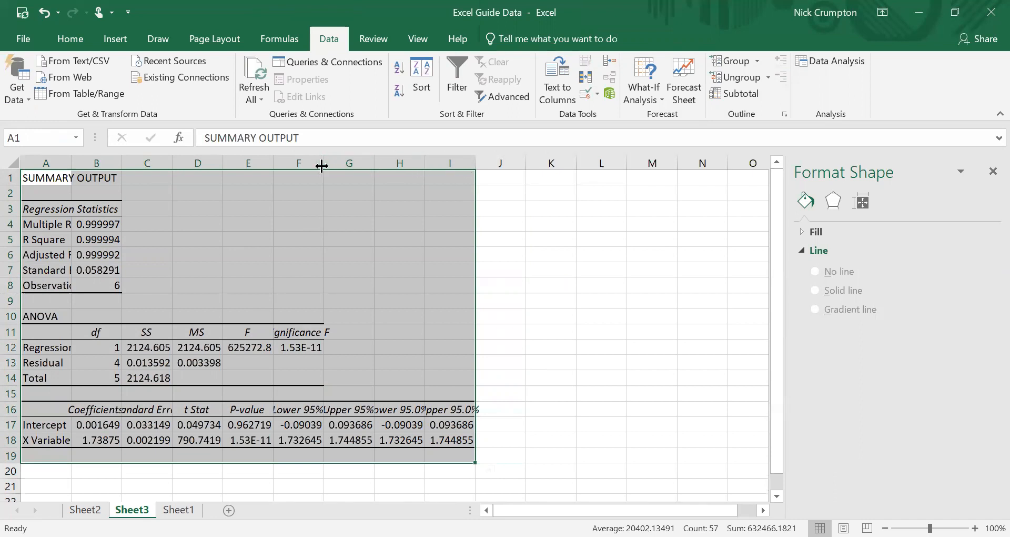
{"action": "double_click", "coordinate": [221, 166]}
{"action": "left_click", "coordinate": [297, 234]}
{"action": "left_click_drag", "start_coordinate": [61, 162], "coordinate": [475, 156]}
{"action": "left_click_drag", "start_coordinate": [256, 152], "coordinate": [255, 152]}
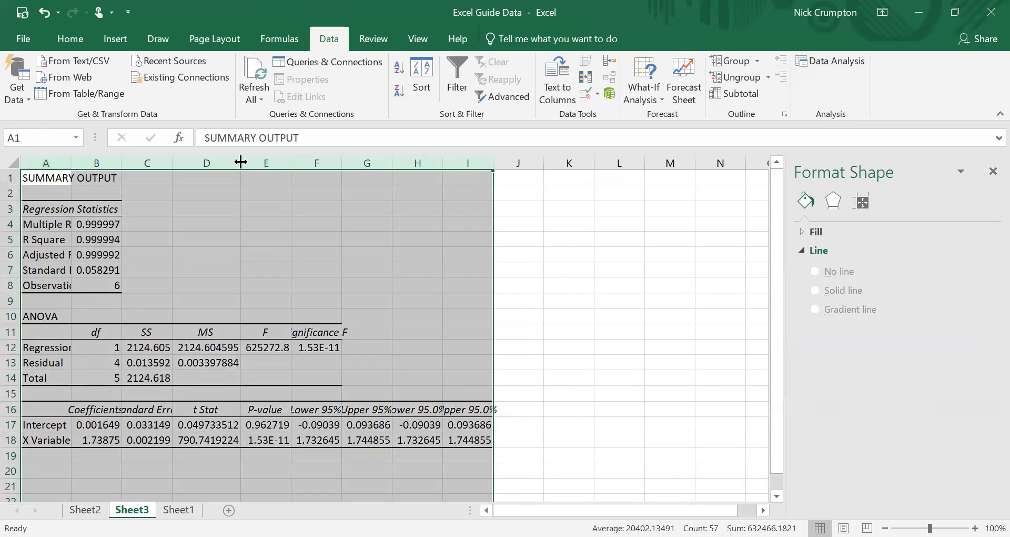
{"action": "double_click", "coordinate": [239, 158]}
{"action": "left_click", "coordinate": [397, 255]}
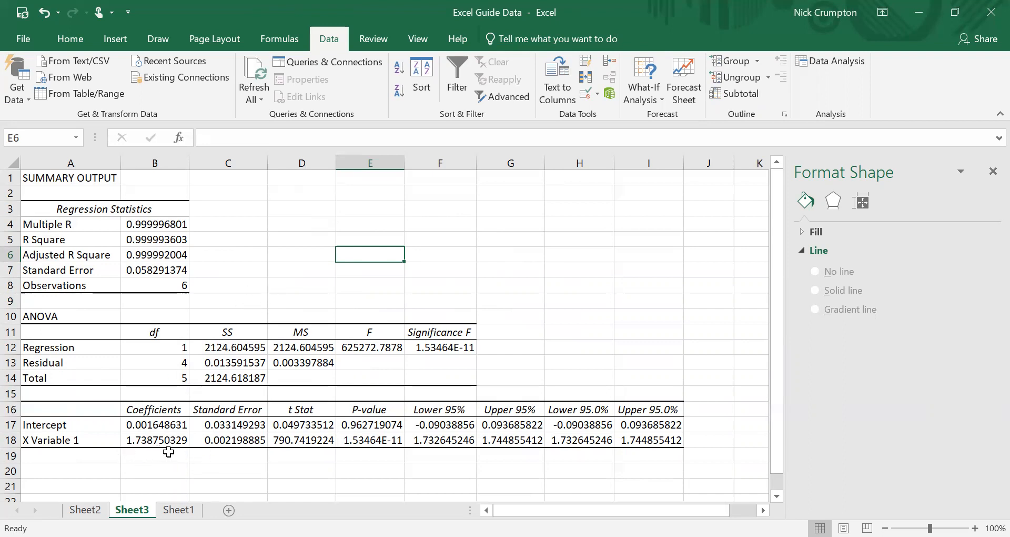
- Fill the regression's coefficient and standard error cells B17:C18 with yellow
{"action": "left_click", "coordinate": [179, 424]}
{"action": "left_click_drag", "start_coordinate": [179, 424], "coordinate": [231, 438]}
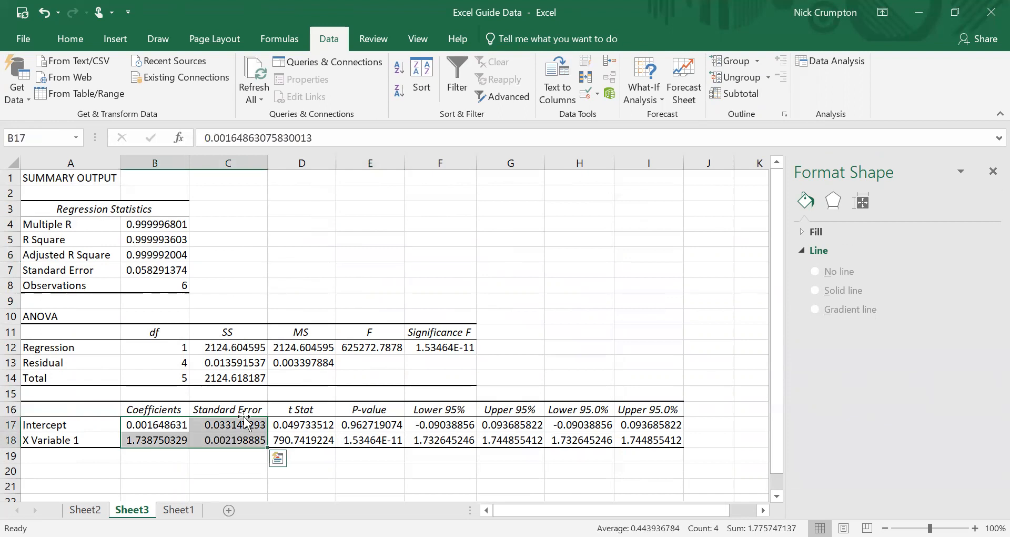
{"action": "left_click", "coordinate": [66, 34]}
{"action": "left_click", "coordinate": [210, 90]}
{"action": "left_click", "coordinate": [210, 410]}
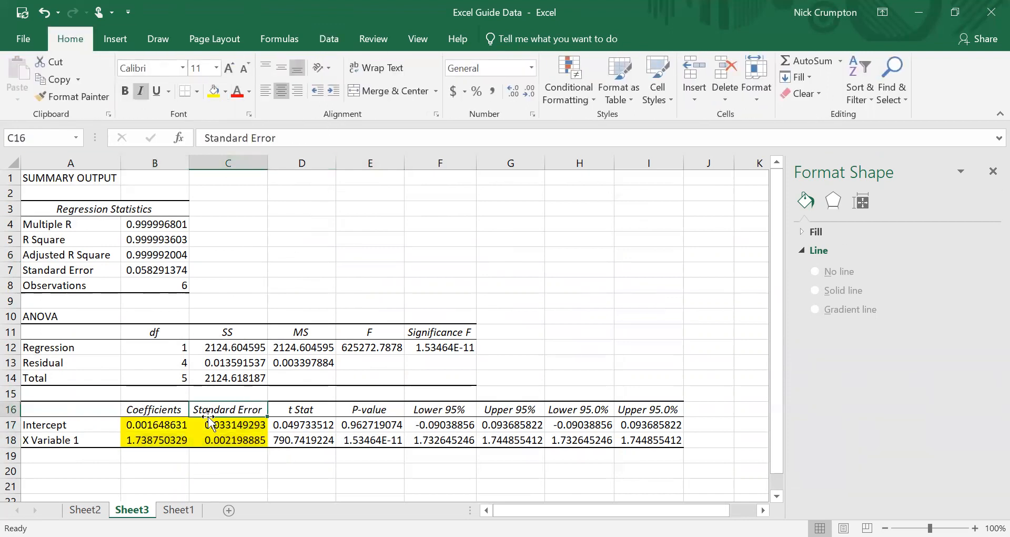
- Change the fill of the intercept's coefficient and standard error cells B17:C17 to light green
{"action": "left_click_drag", "start_coordinate": [158, 424], "coordinate": [227, 424]}
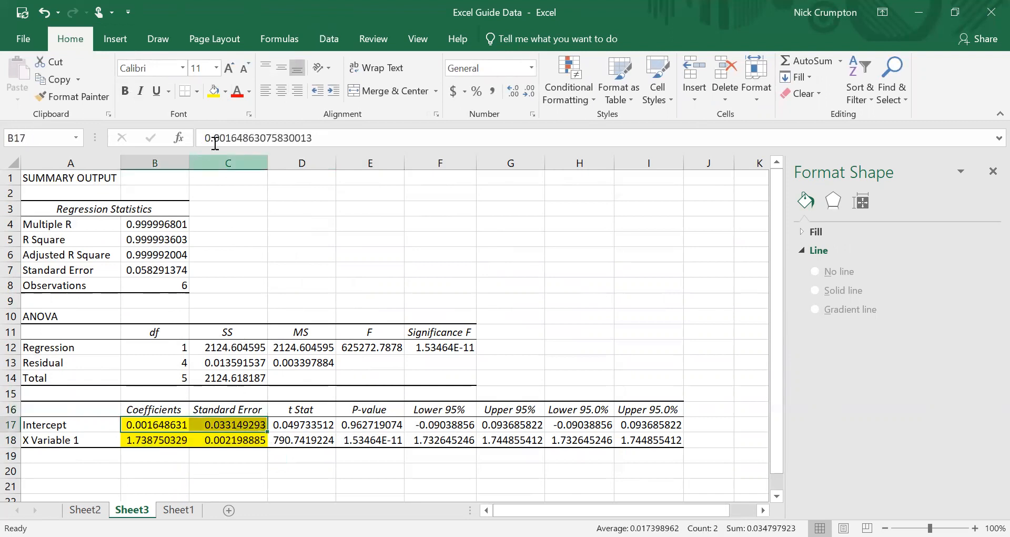
{"action": "left_click", "coordinate": [226, 91]}
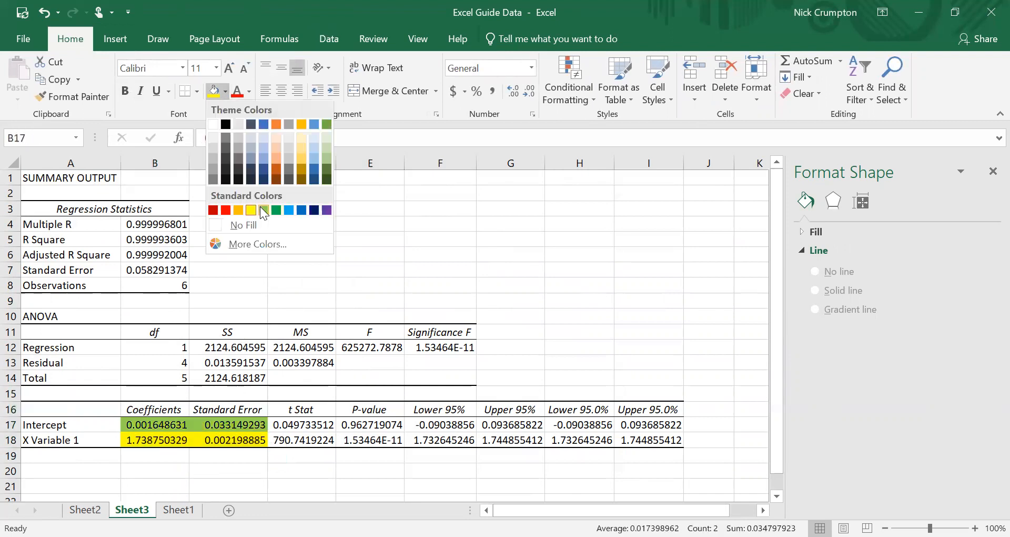
{"action": "left_click", "coordinate": [265, 204]}
{"action": "left_click", "coordinate": [326, 301]}
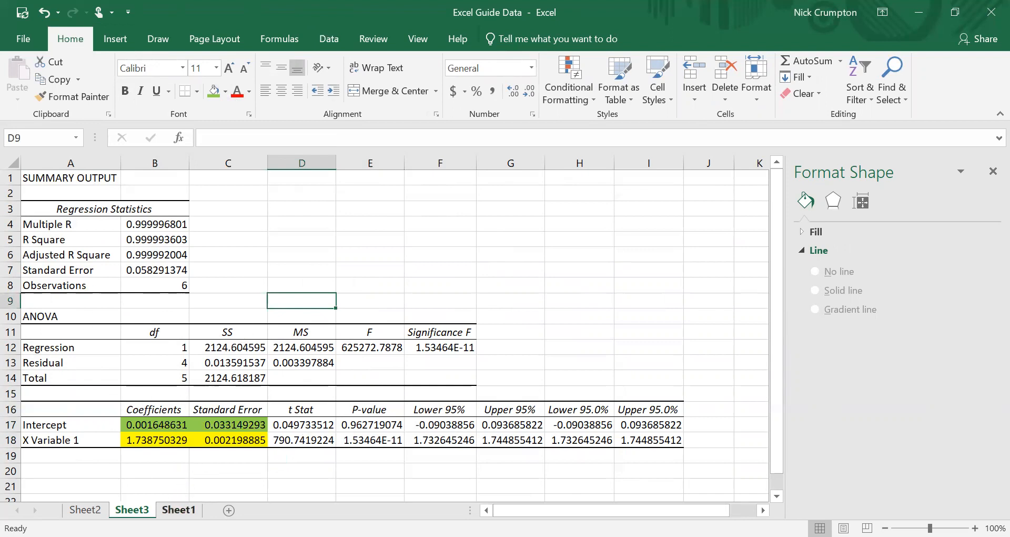
- Compare the intercept and X Variable 1 coefficients with the trendline equation on Sheet1, and examine their standard errors
{"action": "left_click", "coordinate": [169, 455]}
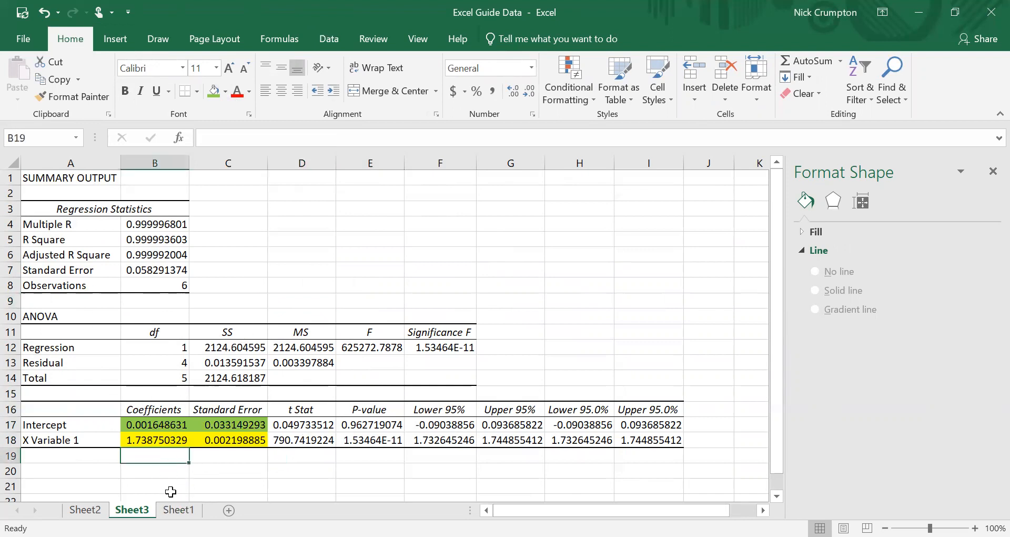
{"action": "left_click", "coordinate": [178, 509]}
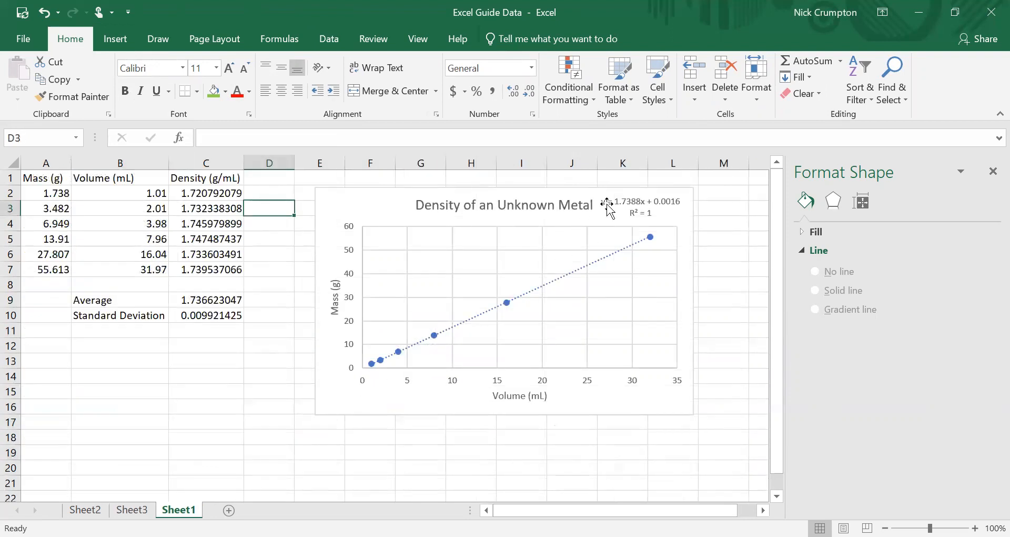
{"action": "left_click", "coordinate": [131, 509]}
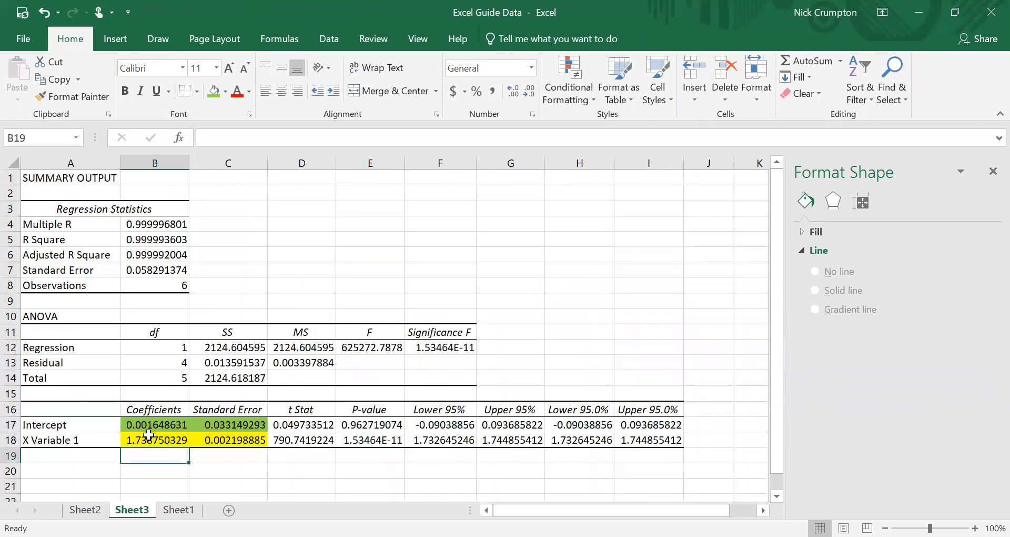
{"action": "left_click", "coordinate": [143, 442]}
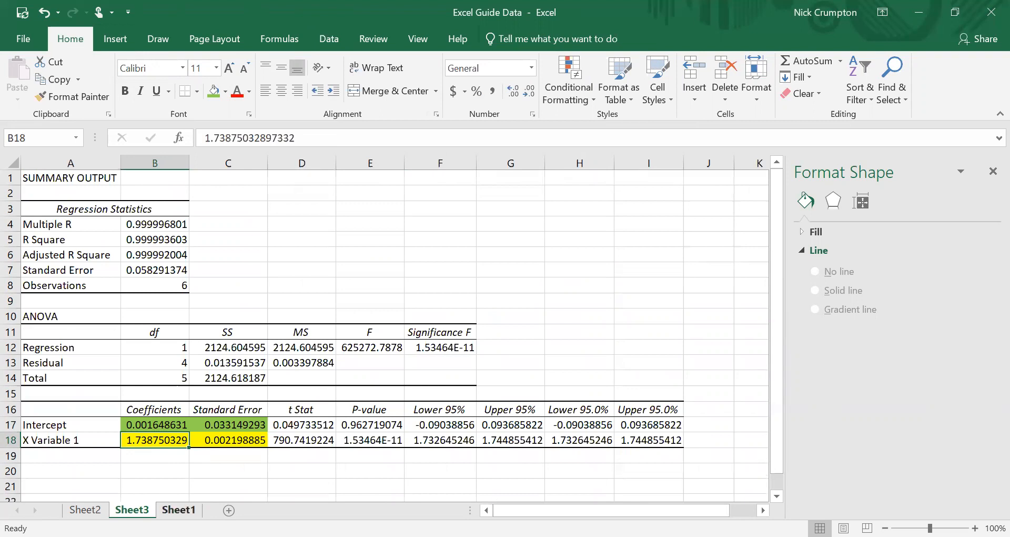
{"action": "left_click", "coordinate": [179, 509]}
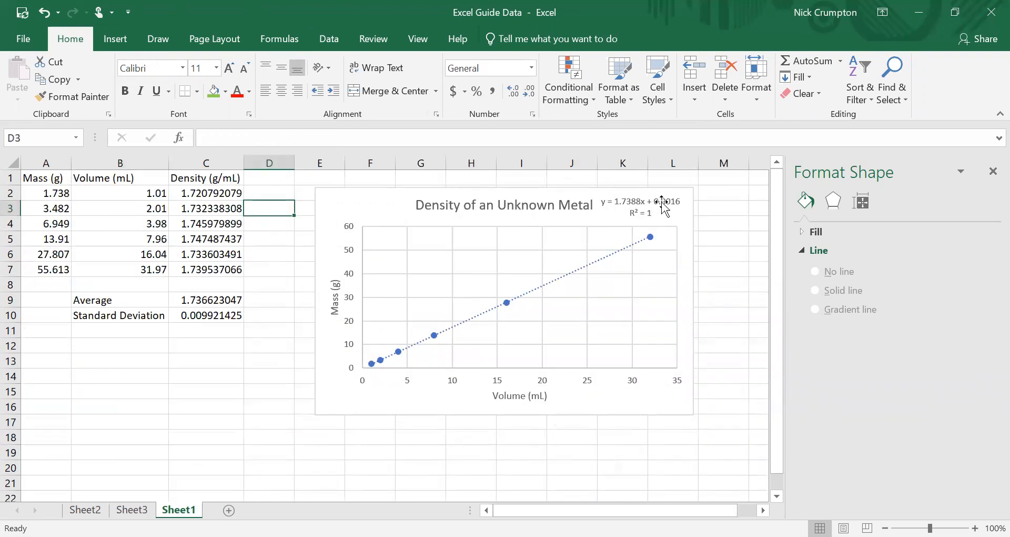
{"action": "left_click", "coordinate": [131, 509]}
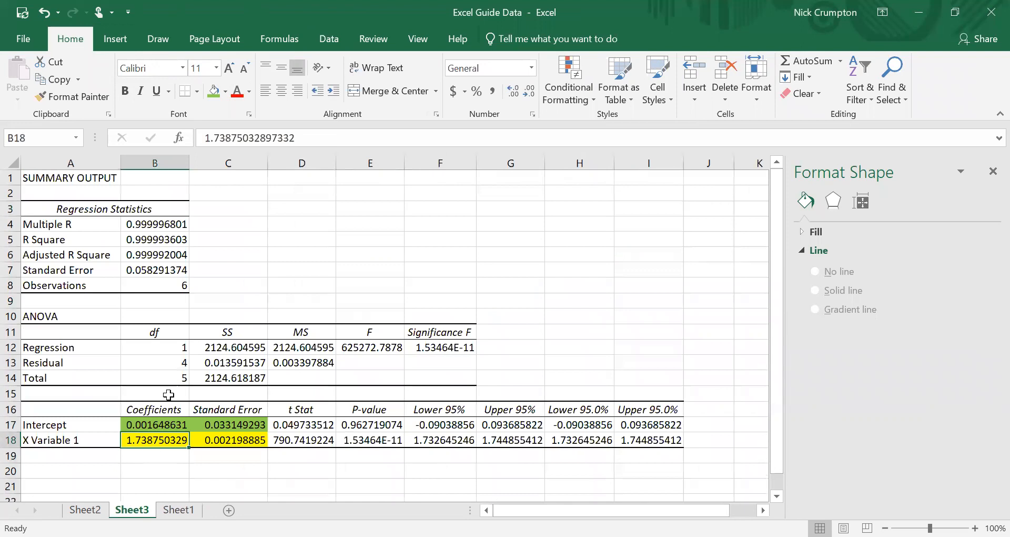
{"action": "left_click", "coordinate": [151, 424]}
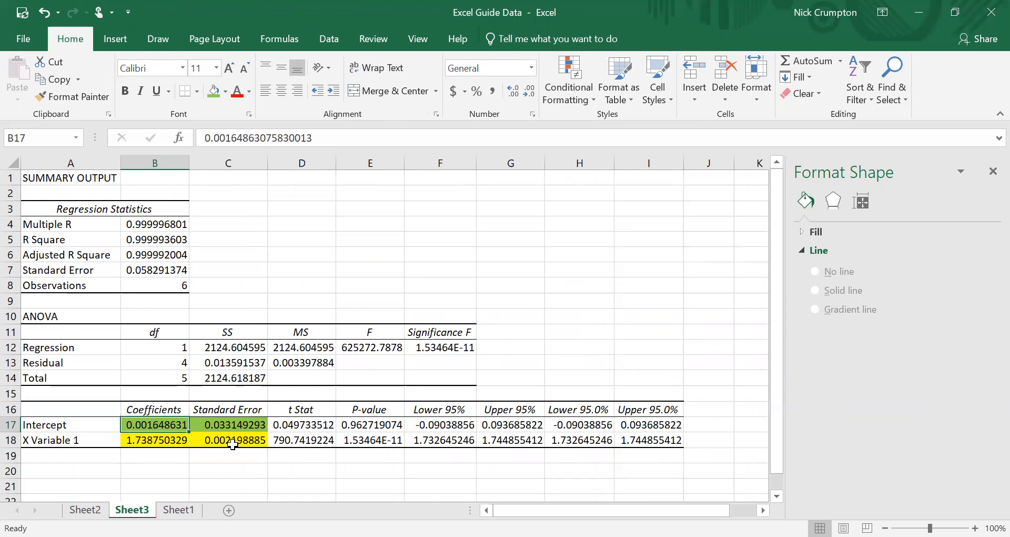
{"action": "left_click", "coordinate": [245, 427]}
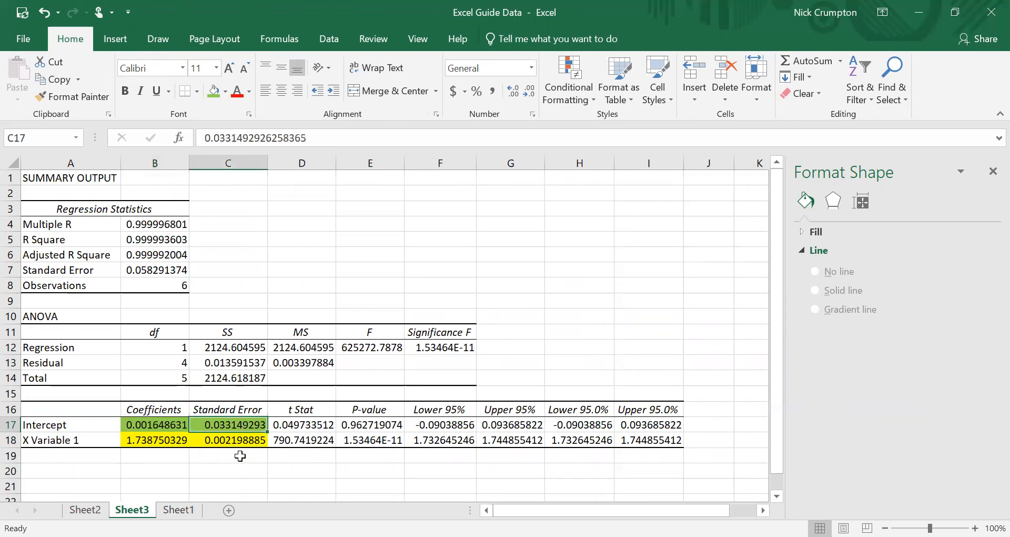
{"action": "left_click", "coordinate": [169, 438]}
{"action": "left_click", "coordinate": [219, 436]}
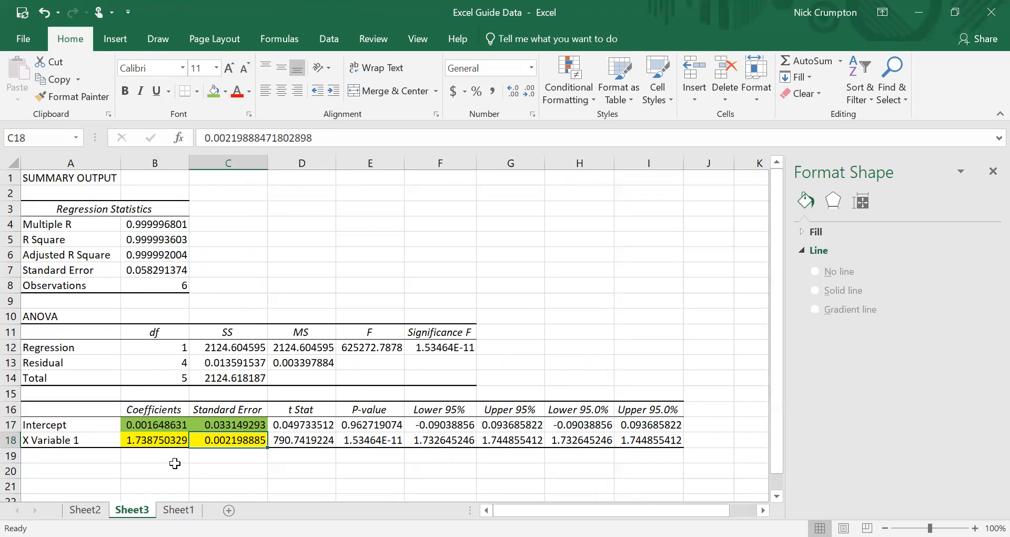
{"action": "left_click", "coordinate": [163, 426]}
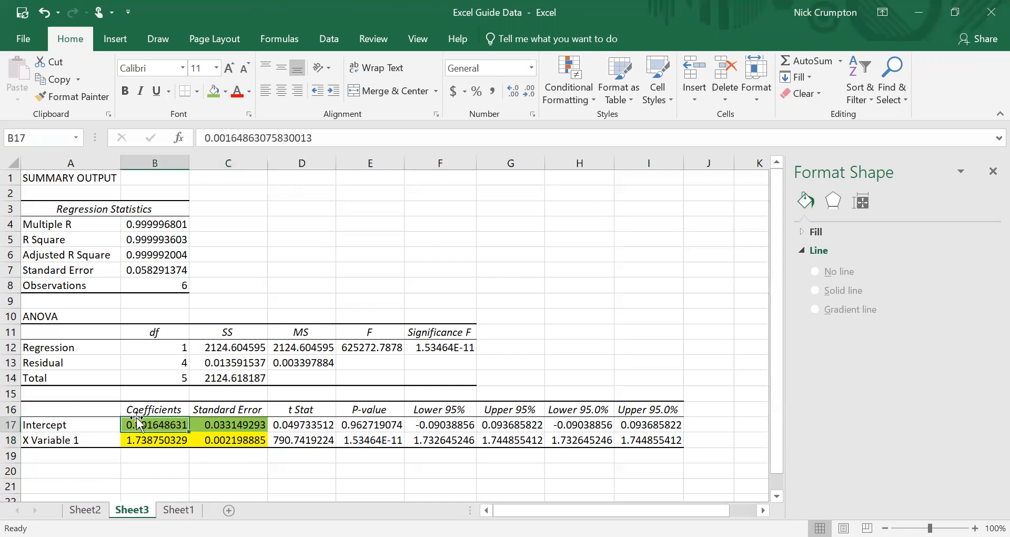
{"action": "left_click", "coordinate": [221, 423]}
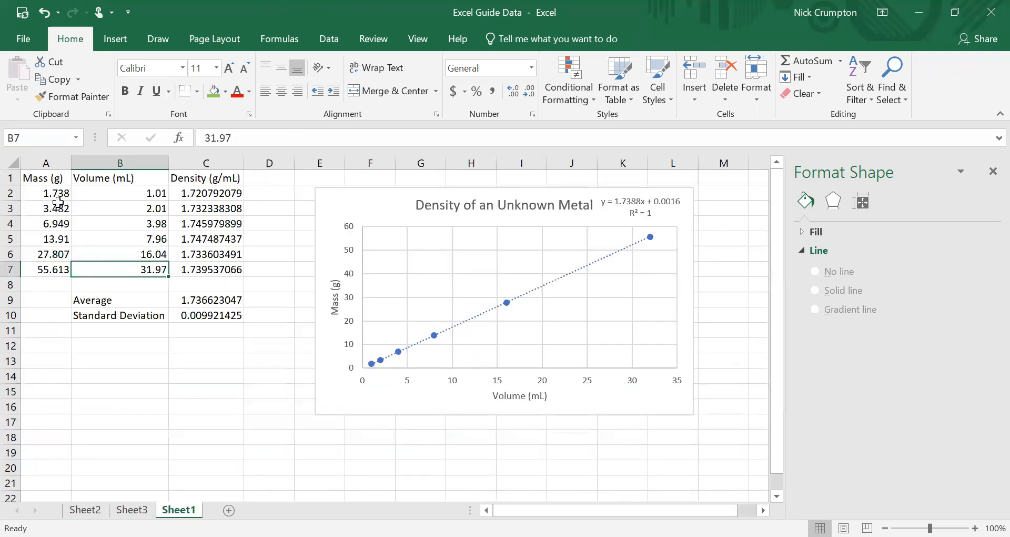
- Review the mass data, the density formulas in column C and the average formula in C9 on Sheet1
{"action": "left_click", "coordinate": [56, 204]}
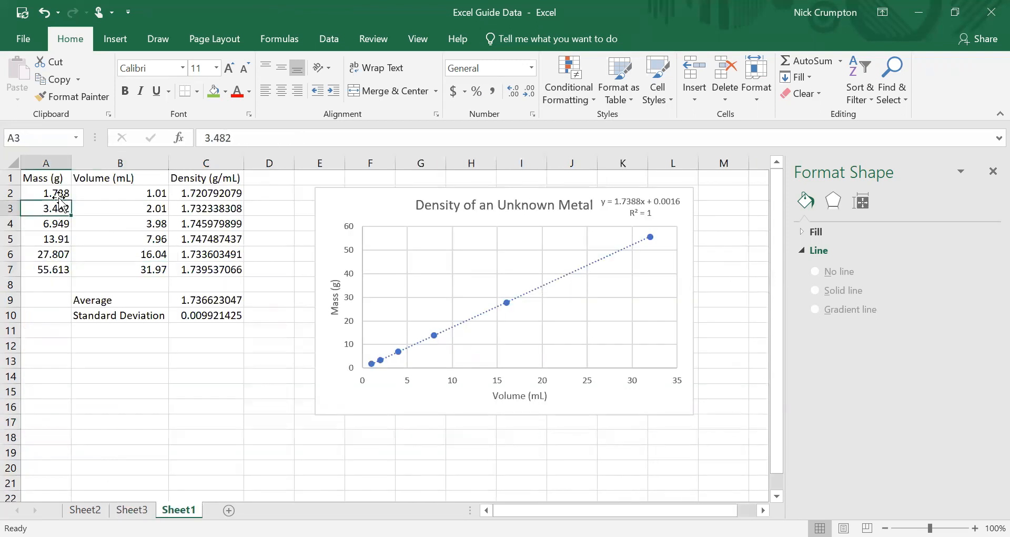
{"action": "left_click", "coordinate": [63, 181]}
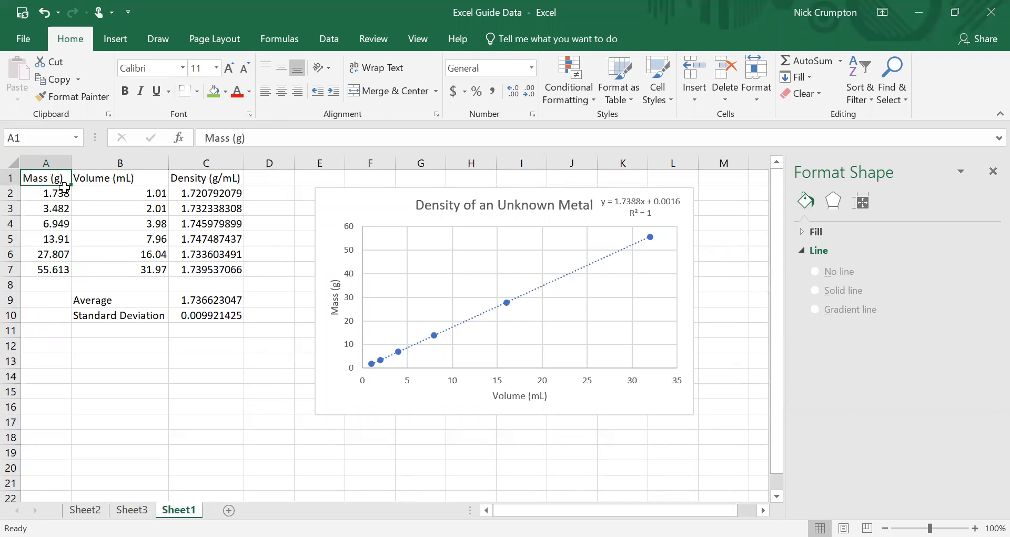
{"action": "left_click", "coordinate": [202, 194]}
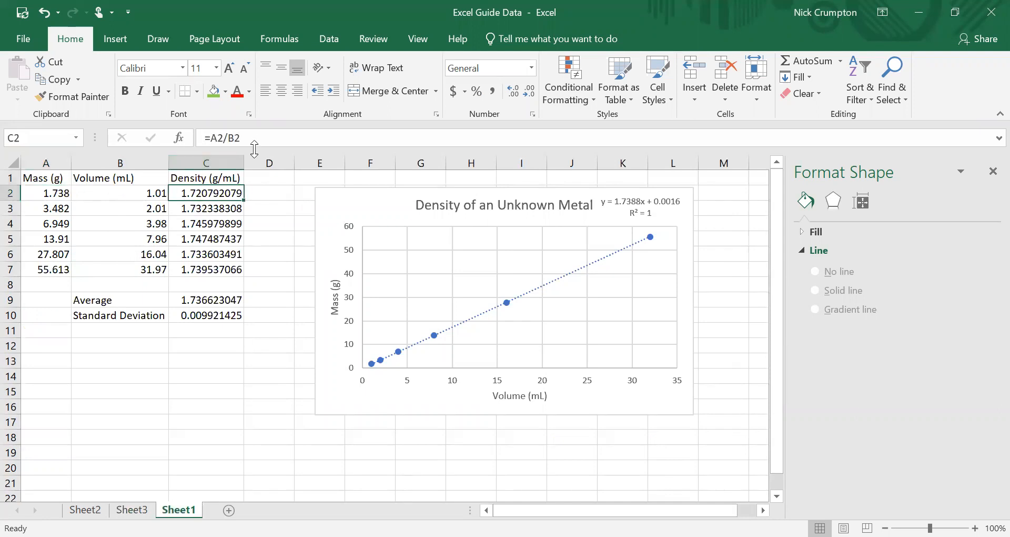
{"action": "double_click", "coordinate": [208, 192]}
{"action": "left_click", "coordinate": [208, 223]}
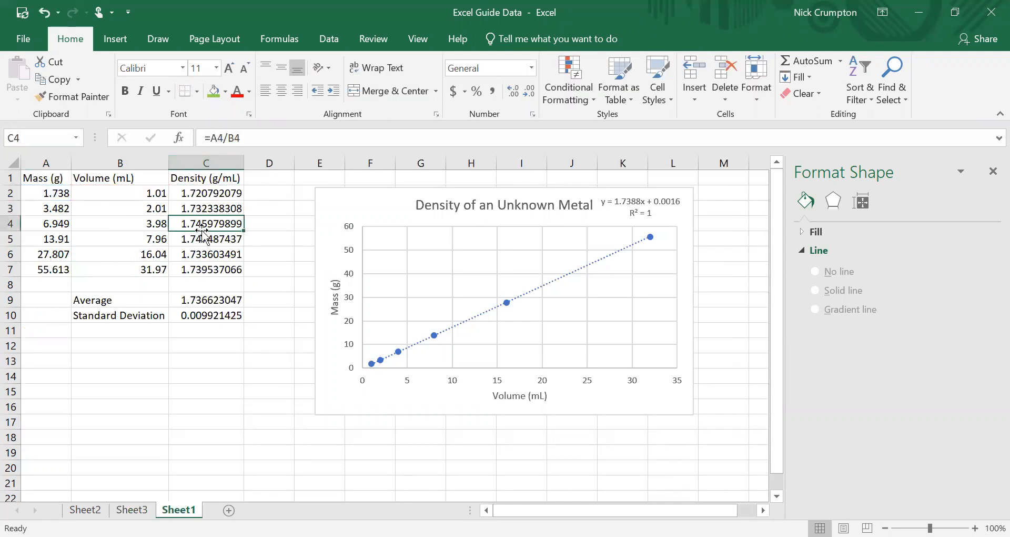
{"action": "left_click", "coordinate": [208, 206]}
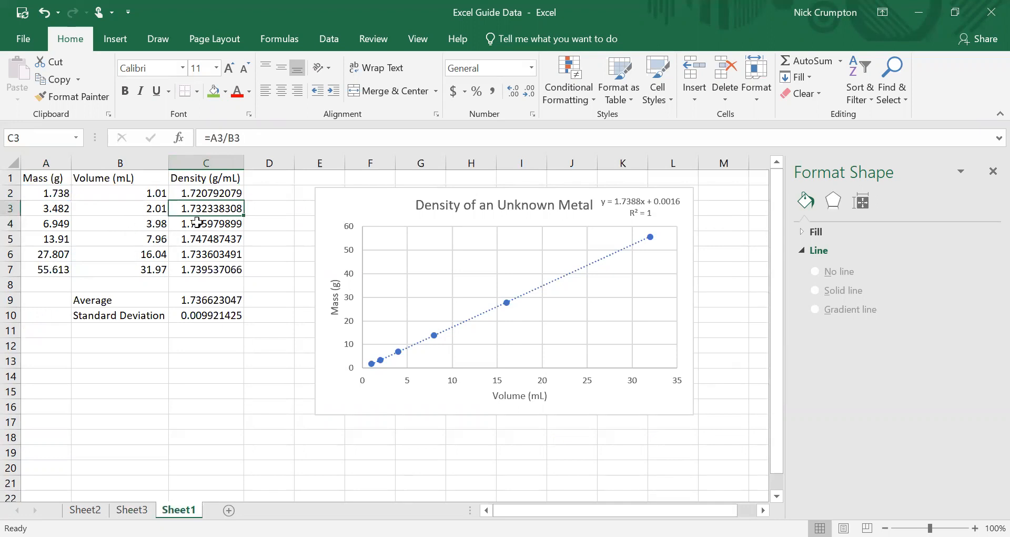
{"action": "left_click", "coordinate": [187, 301]}
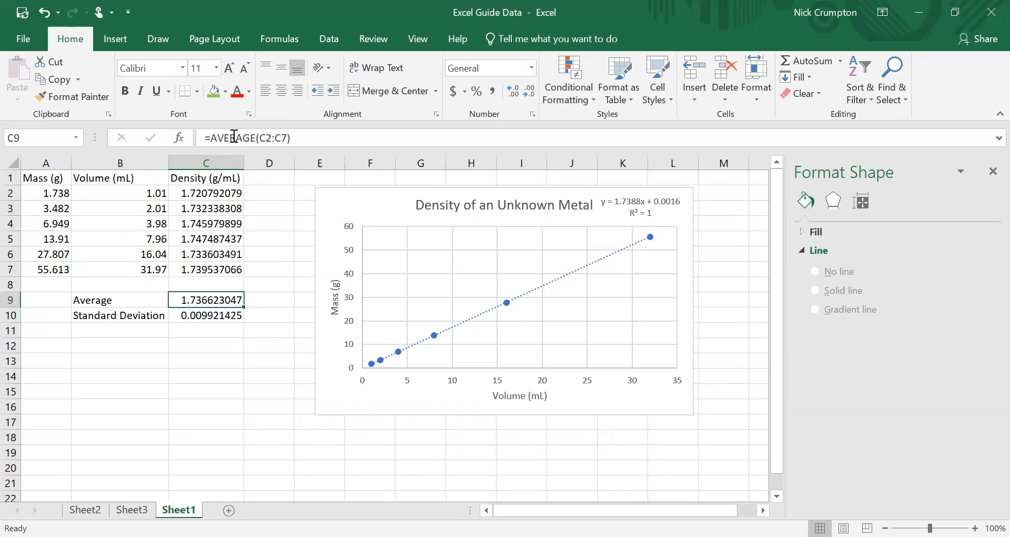
{"action": "left_click", "coordinate": [257, 226]}
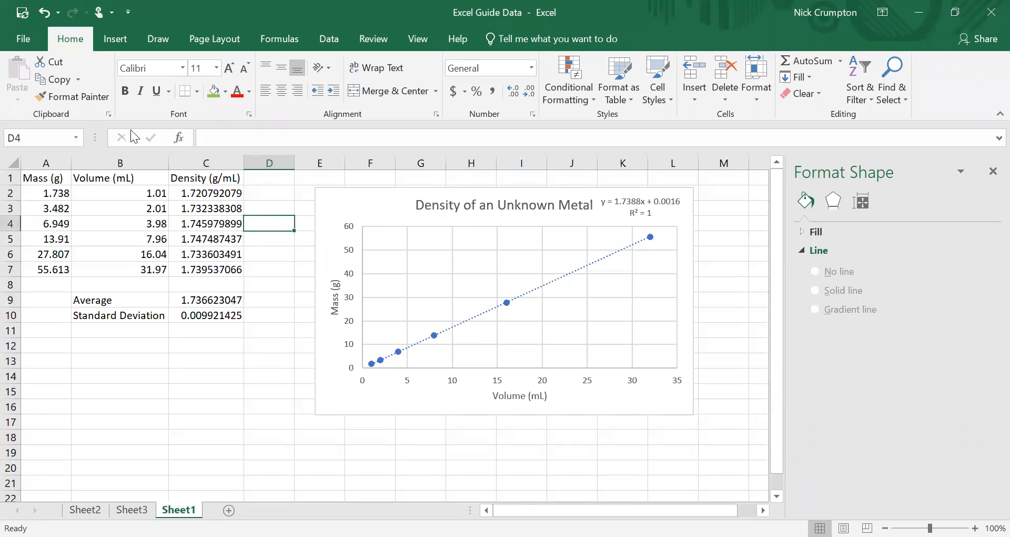
- Move the chart slightly closer to the data table and a little lower on Sheet1
{"action": "left_click", "coordinate": [108, 38]}
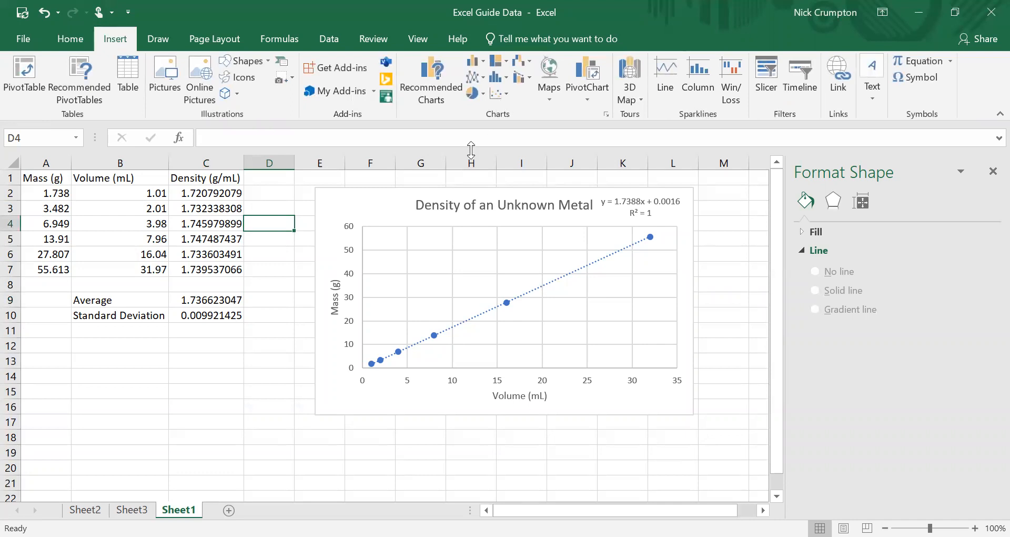
{"action": "mouse_move", "coordinate": [396, 213]}
{"action": "left_mouse_down"}
{"action": "mouse_move", "coordinate": [417, 210]}
{"action": "mouse_move", "coordinate": [349, 215]}
{"action": "mouse_move", "coordinate": [383, 217]}
{"action": "left_mouse_up"}
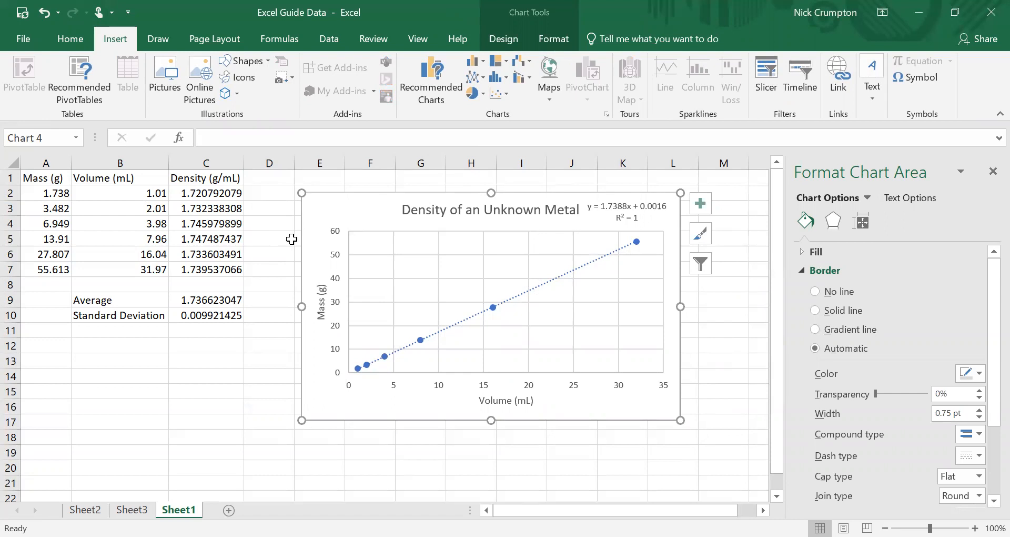
{"action": "left_click", "coordinate": [269, 226]}
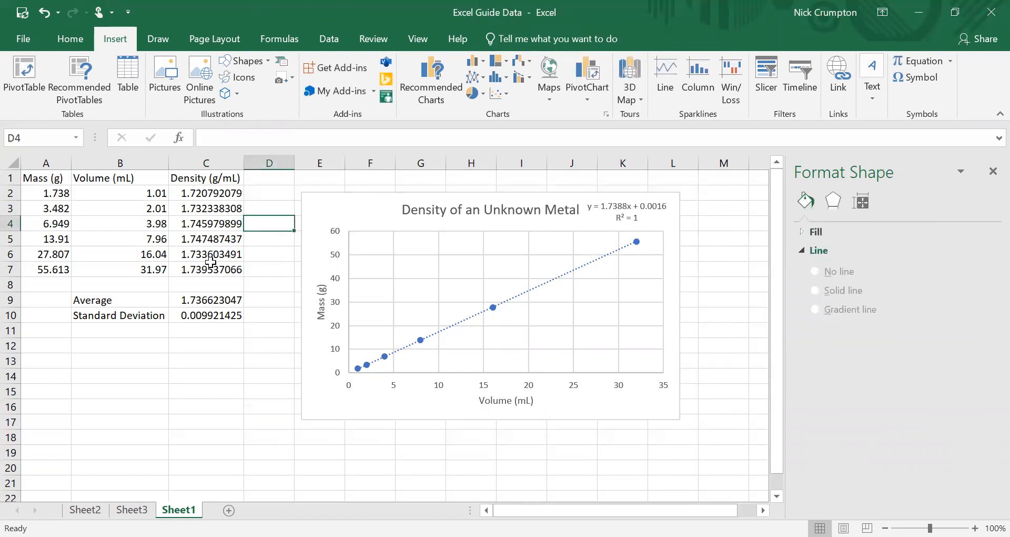
- Examine the context options of volume cell B4 and the formatting options of the chart's plot area and trendline
{"action": "left_click", "coordinate": [143, 221]}
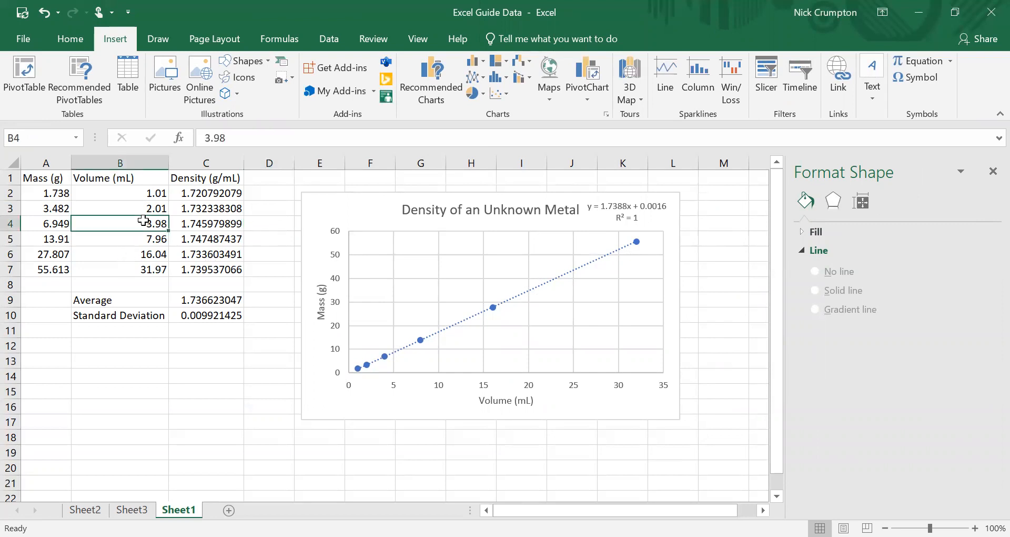
{"action": "right_click", "coordinate": [144, 223]}
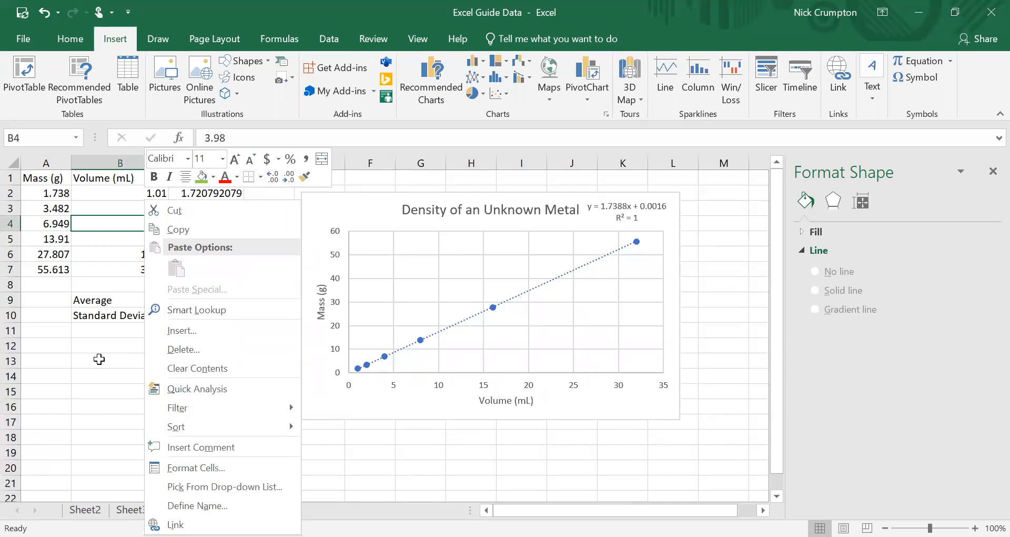
{"action": "key", "text": "Escape"}
{"action": "left_click", "coordinate": [538, 284]}
{"action": "left_click", "coordinate": [538, 285]}
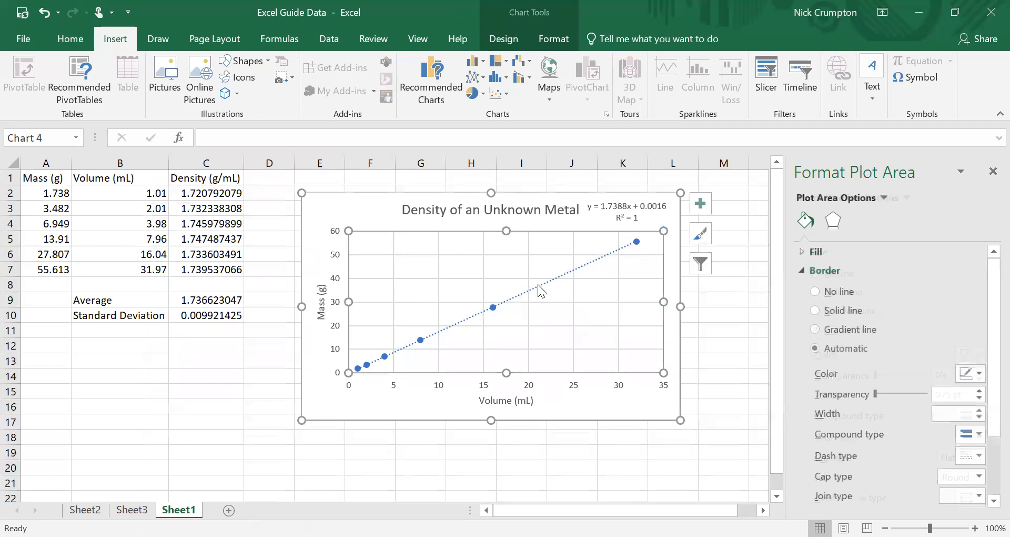
{"action": "left_click", "coordinate": [625, 251]}
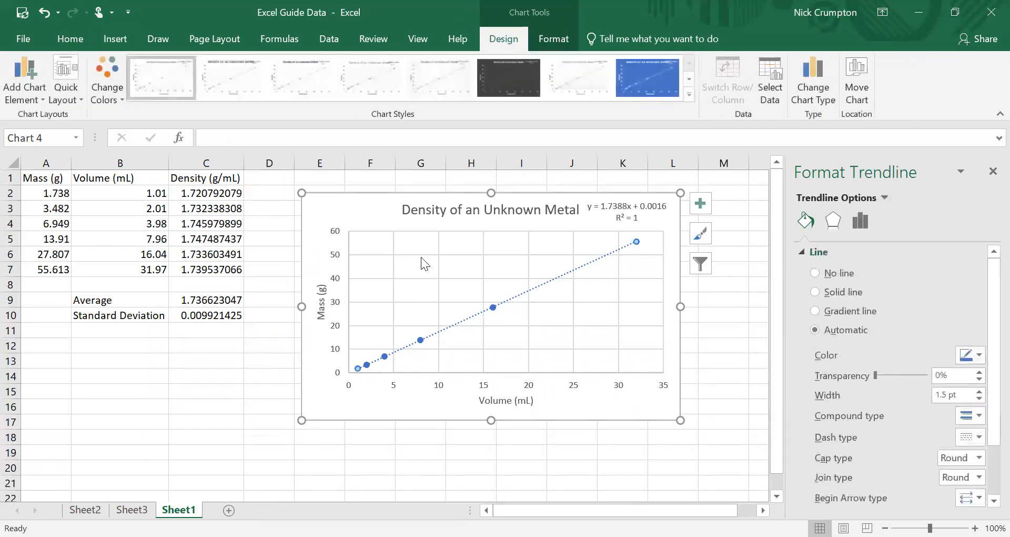
{"action": "left_click", "coordinate": [269, 206]}
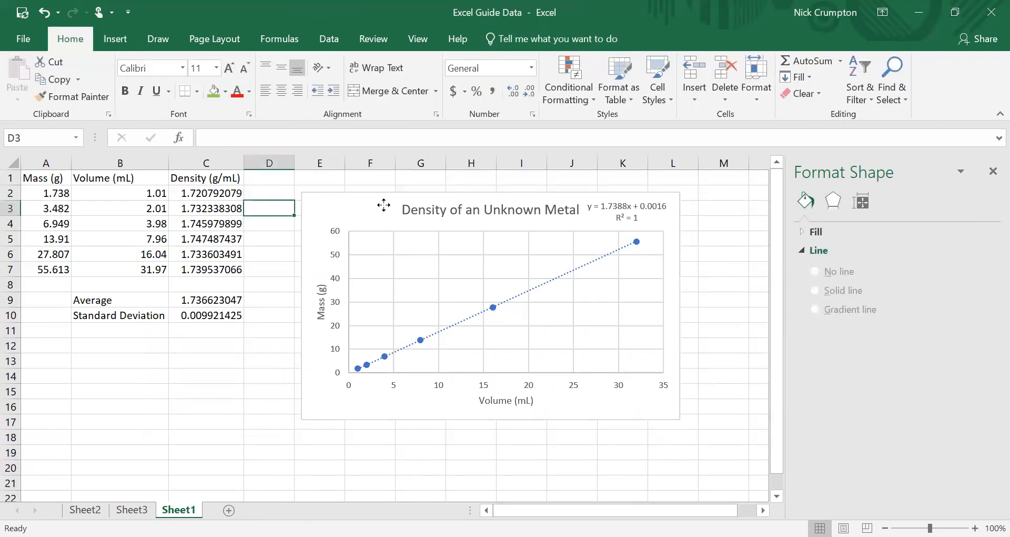
- Move the chart about one column farther from the data table and inspect the volume entry in B5
{"action": "left_click_drag", "start_coordinate": [388, 339], "coordinate": [453, 340]}
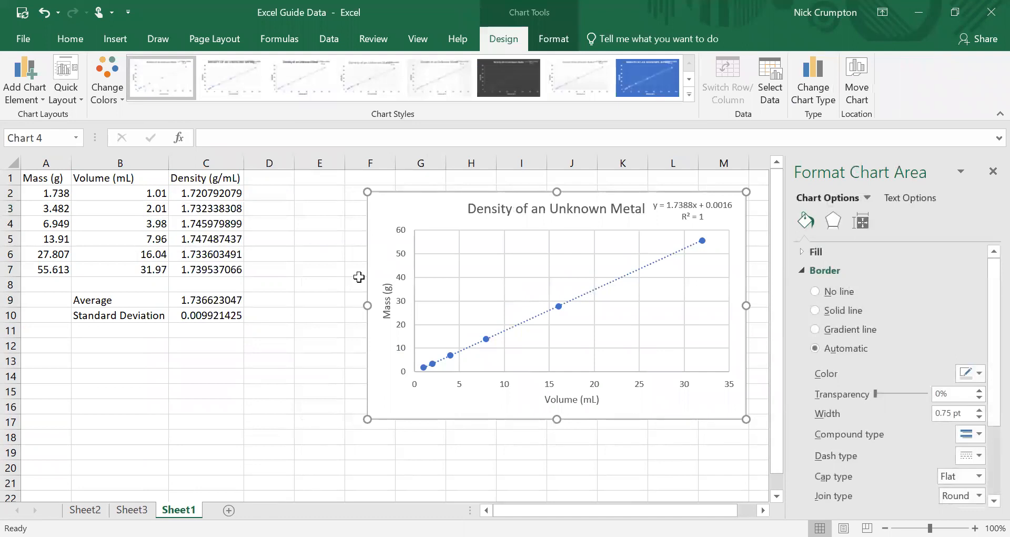
{"action": "left_click", "coordinate": [108, 240]}
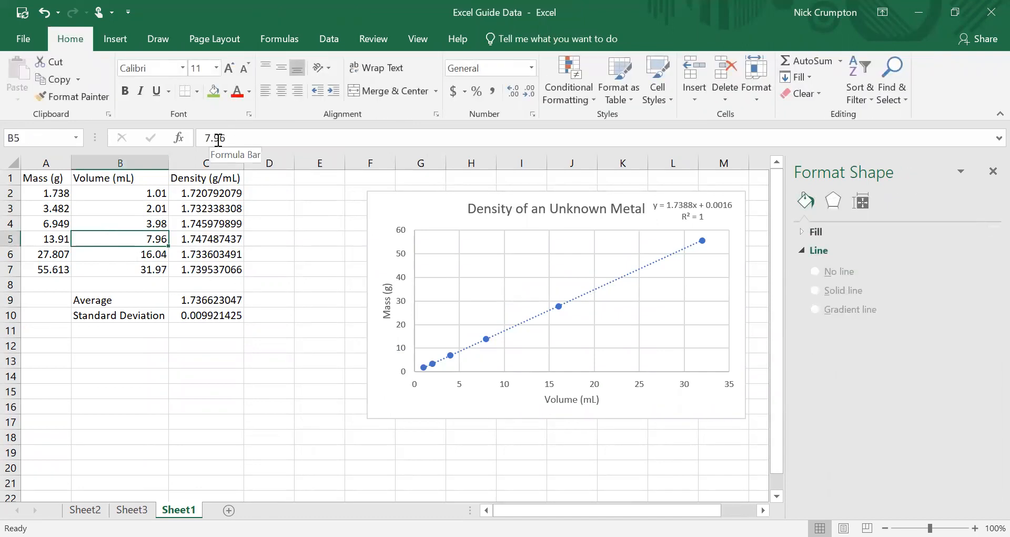
{"action": "left_click", "coordinate": [256, 270]}
- Format volume cell B5 as a date of type *3/14/2012, and undo the formatting
{"action": "left_click", "coordinate": [144, 240]}
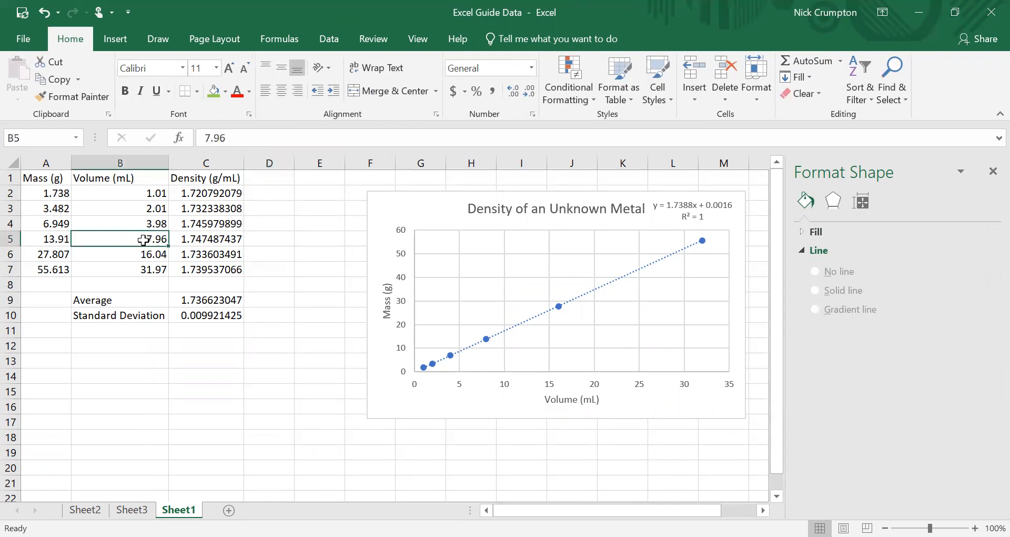
{"action": "right_click", "coordinate": [144, 240]}
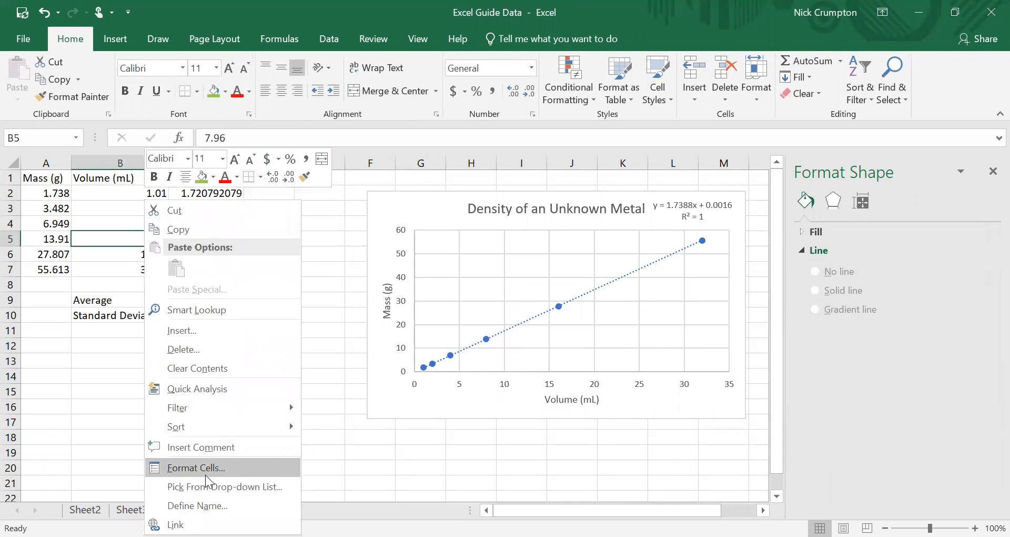
{"action": "left_click", "coordinate": [204, 474]}
{"action": "left_click", "coordinate": [42, 262]}
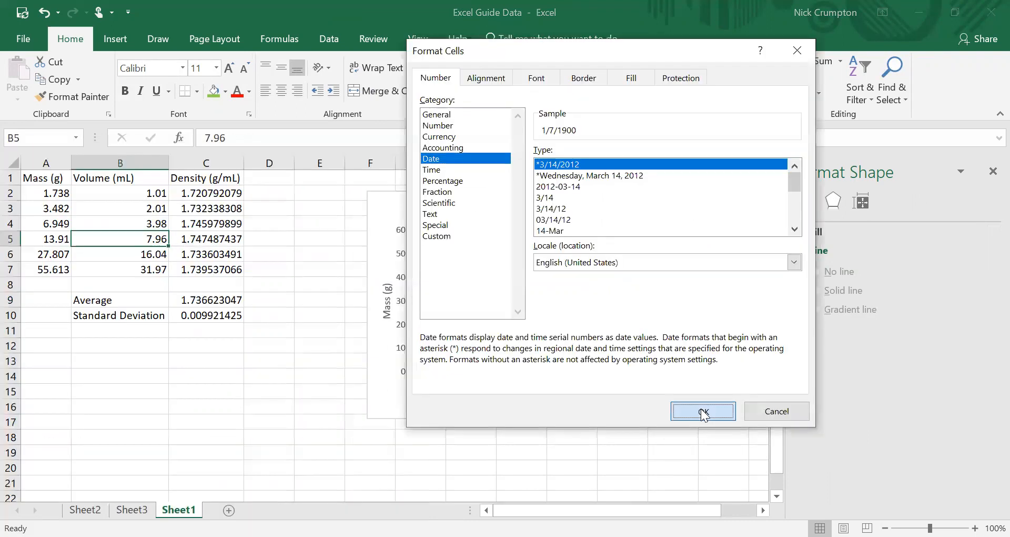
{"action": "left_click", "coordinate": [703, 411]}
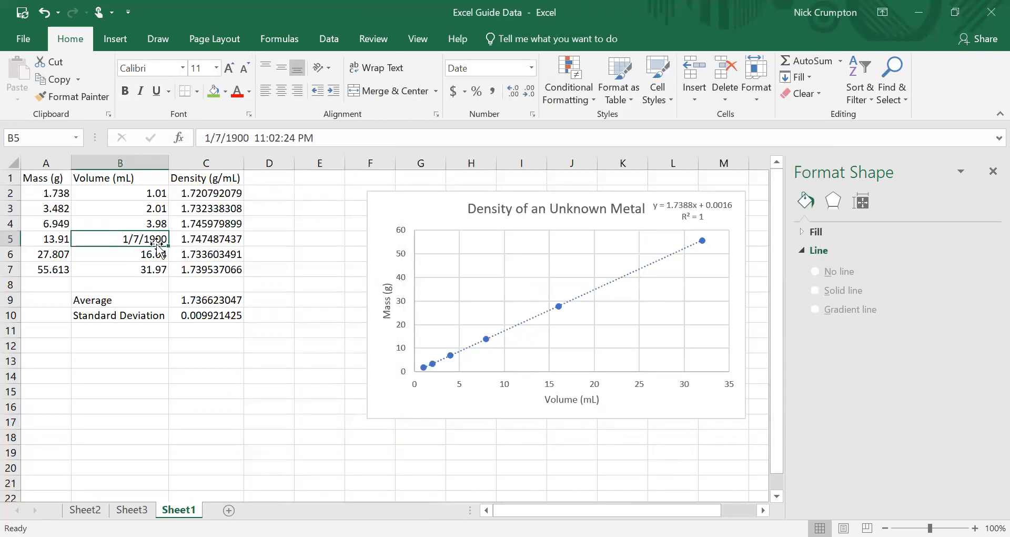
{"action": "key", "text": "ctrl+z"}
{"action": "left_click", "coordinate": [297, 283]}
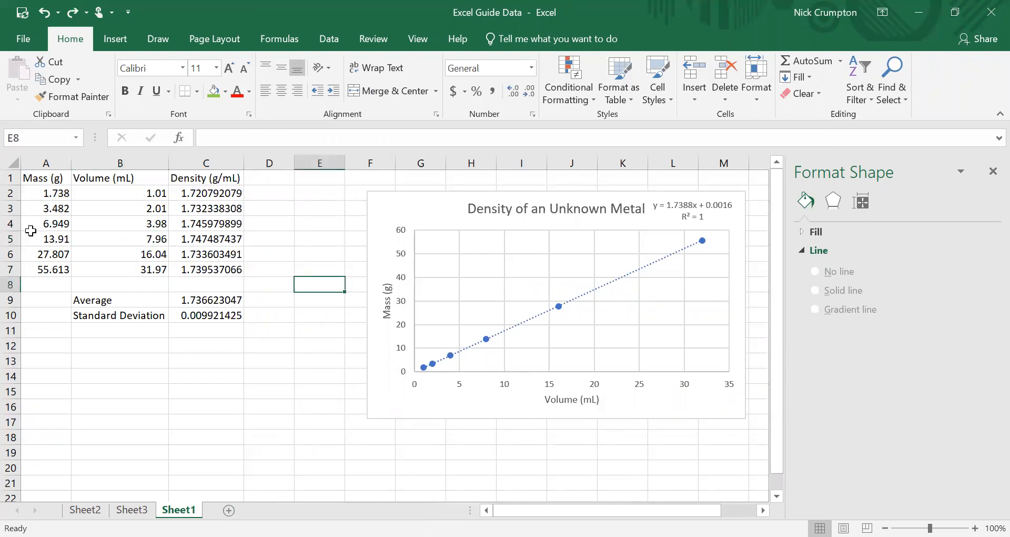
- Select the range A2:D9 on Sheet1 and examine its context options
{"action": "left_click_drag", "start_coordinate": [117, 207], "coordinate": [242, 300]}
{"action": "left_click", "coordinate": [279, 336]}
{"action": "left_click_drag", "start_coordinate": [48, 192], "coordinate": [274, 301]}
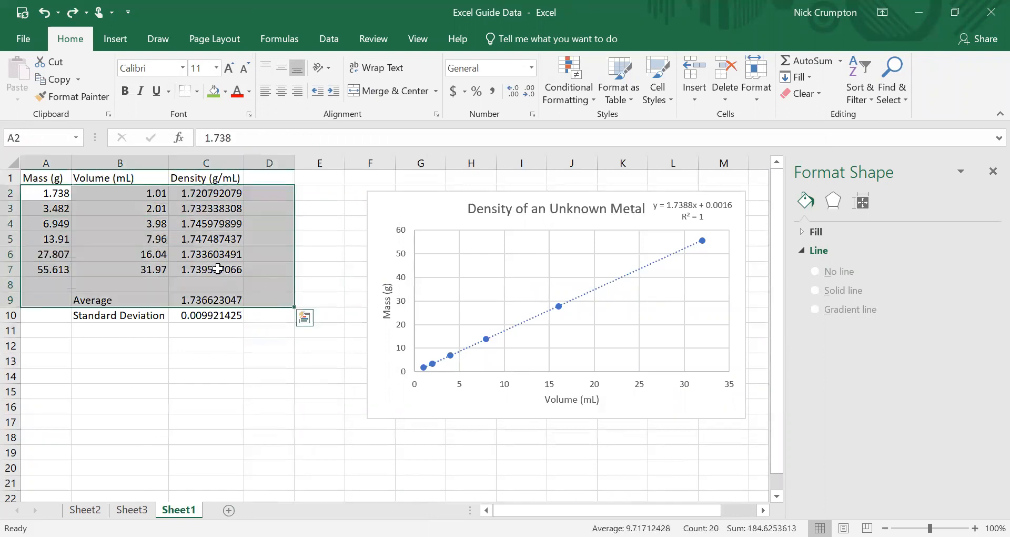
{"action": "right_click", "coordinate": [191, 248]}
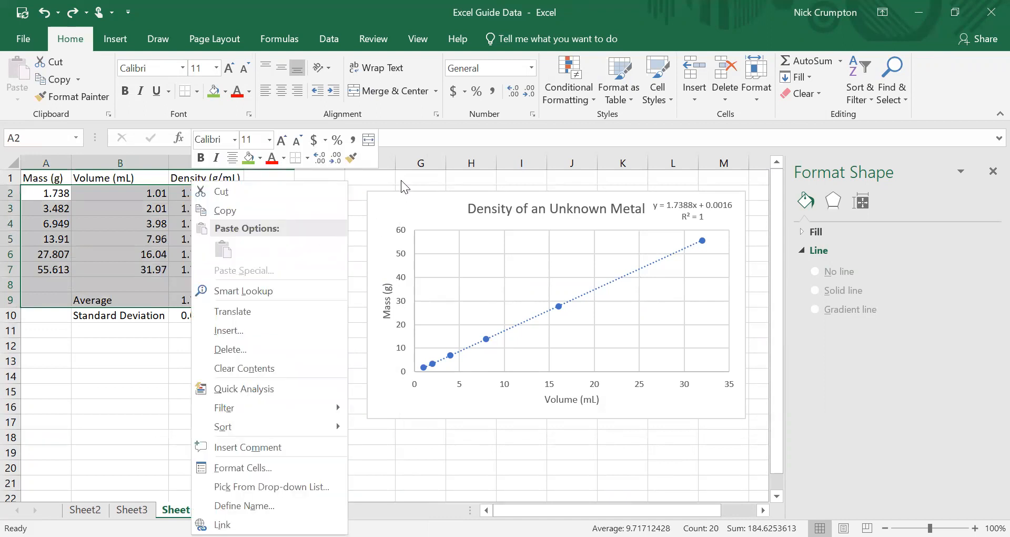
{"action": "key", "text": "Escape"}
{"action": "left_click", "coordinate": [331, 230]}
- Move the chart directly beside the density column, with its edge at the start of column D
{"action": "left_click_drag", "start_coordinate": [420, 219], "coordinate": [302, 215]}
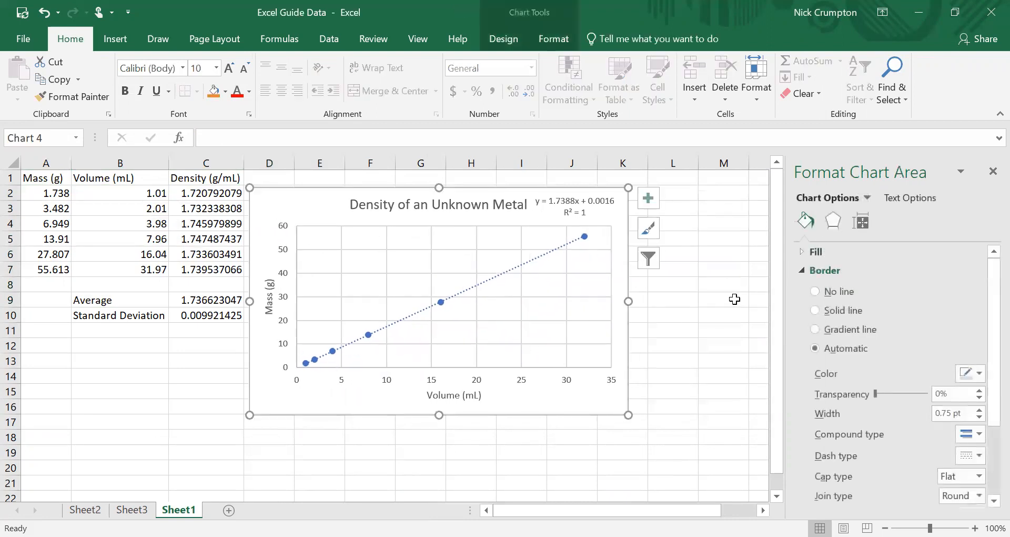